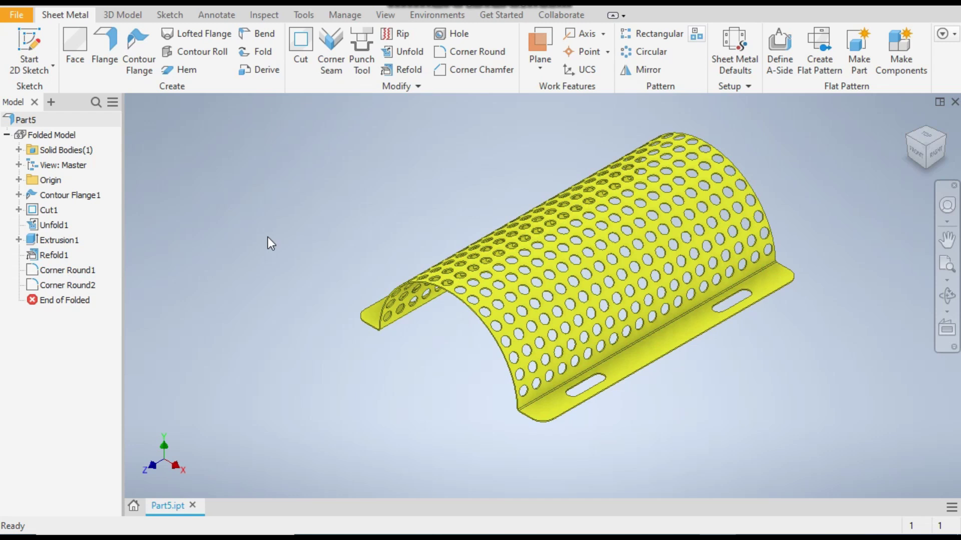
Step: Create a new part from the metric Sheet Metal (mm).ipt template and start a 2D sketch on the XY plane
click(15, 15)
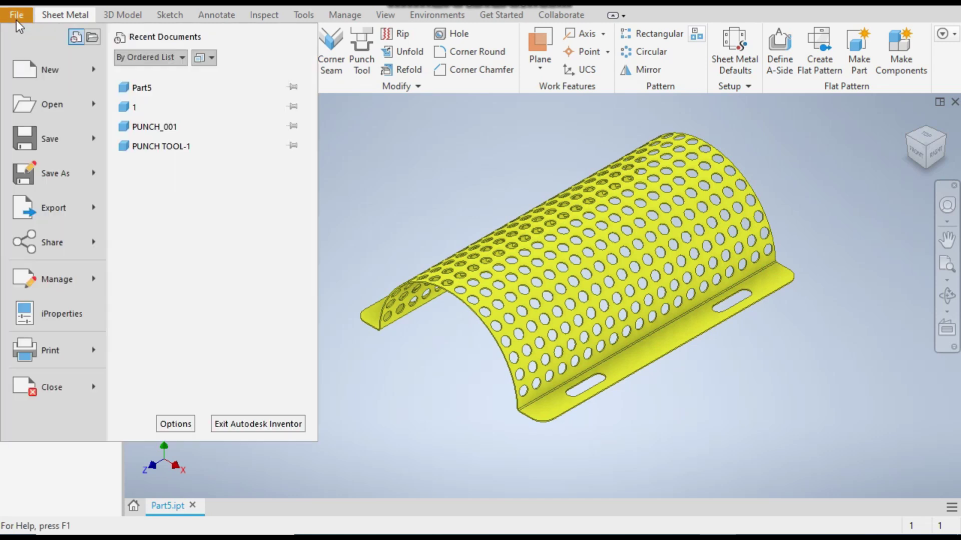
click(44, 71)
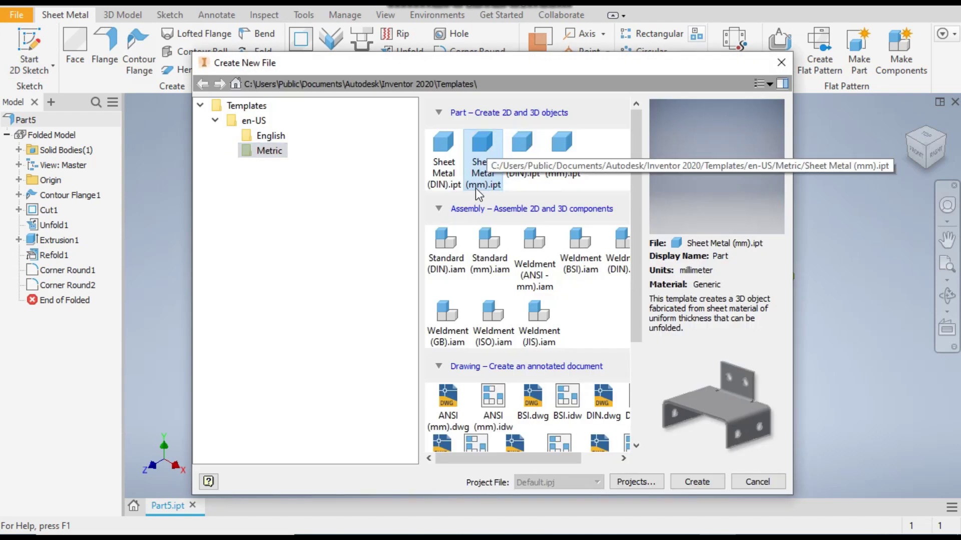
double_click(487, 155)
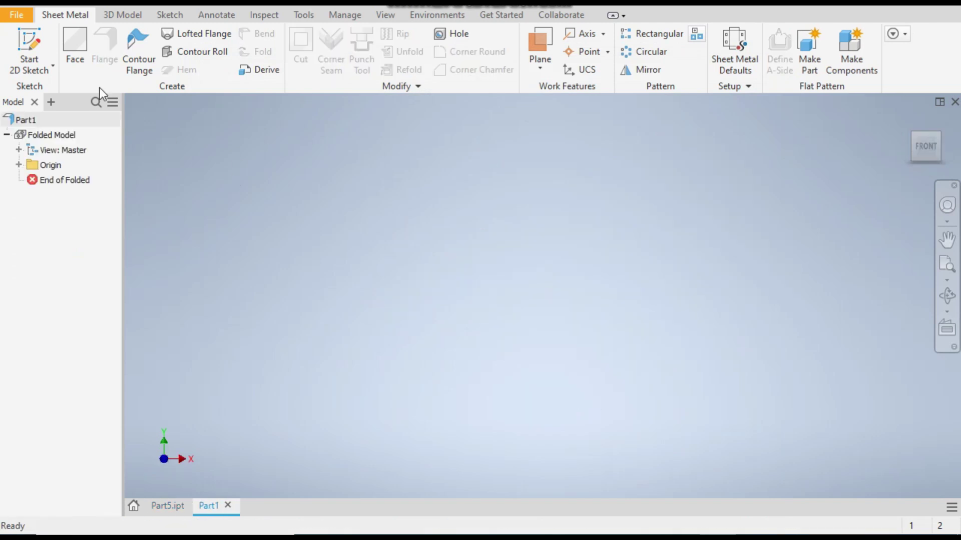
click(29, 41)
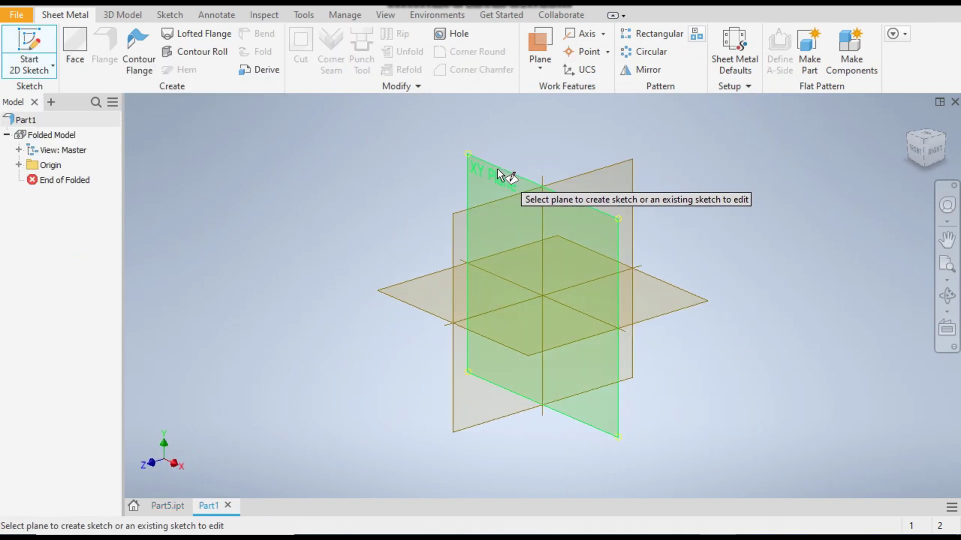
click(497, 170)
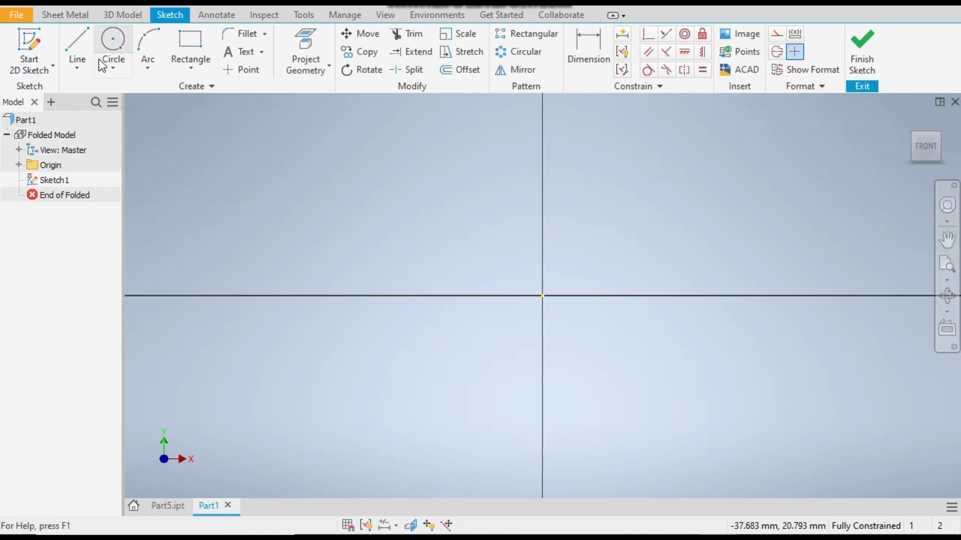
Step: Draw a center-point circle with a diameter of 80 mm at the sketch origin
click(114, 67)
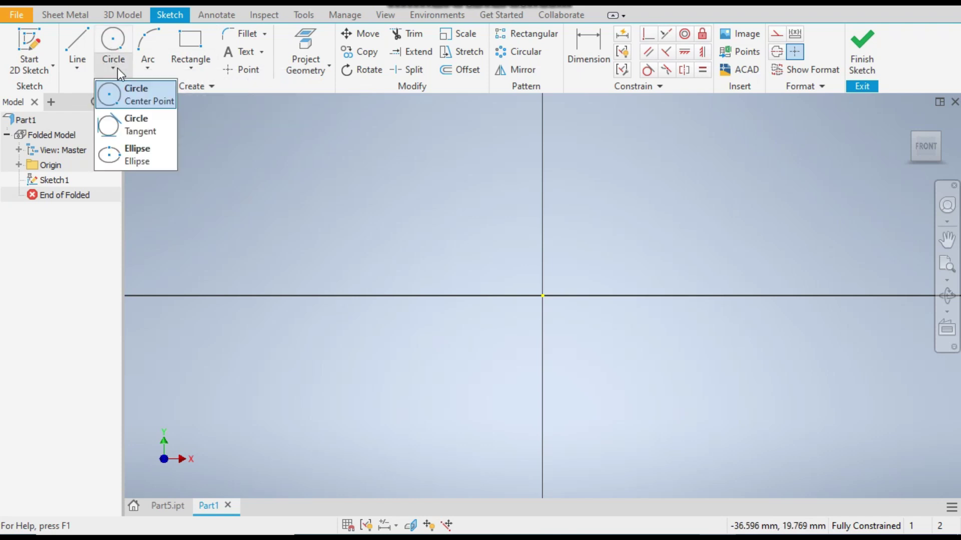
click(145, 101)
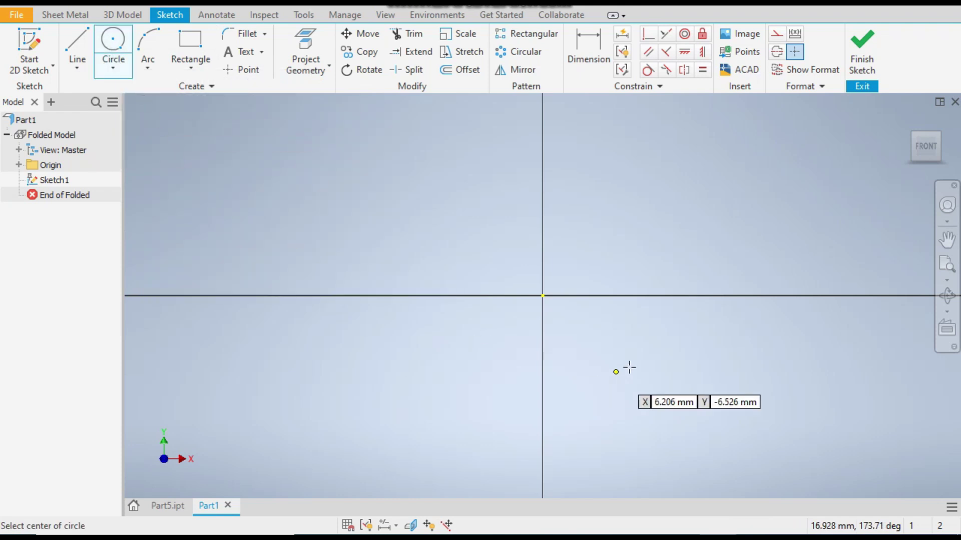
click(543, 296)
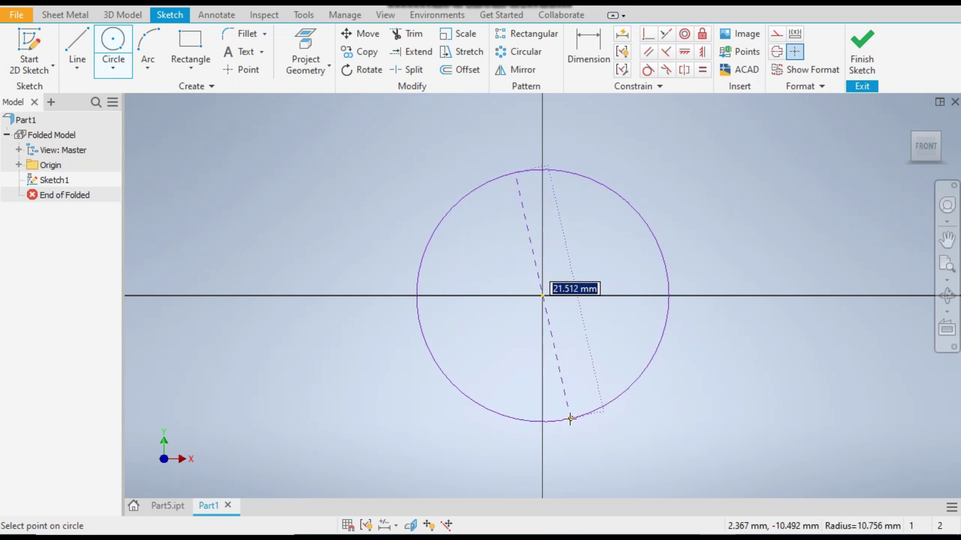
text(8)
key(BackSpace)
key(Escape)
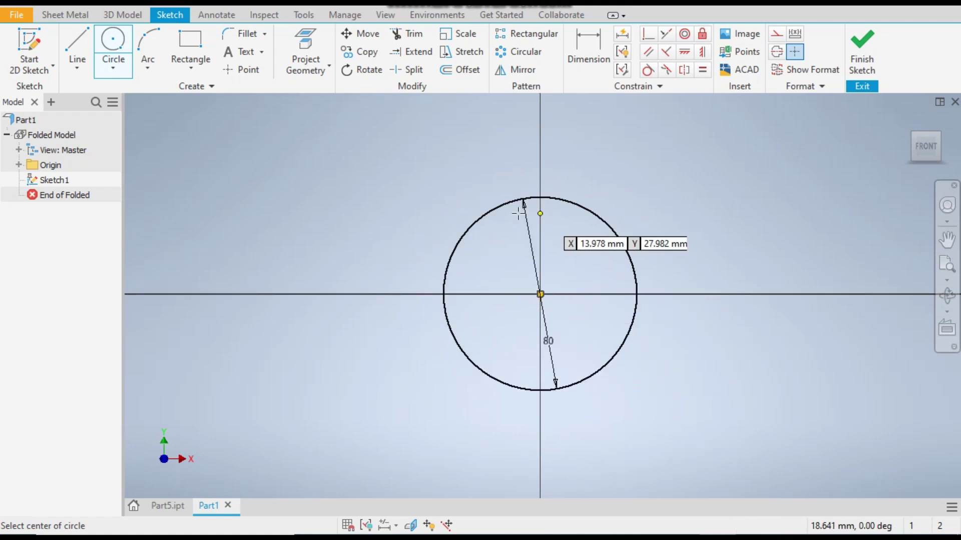
Step: Draw a horizontal line across the circle's full width, from its left quadrant to its right quadrant
click(79, 65)
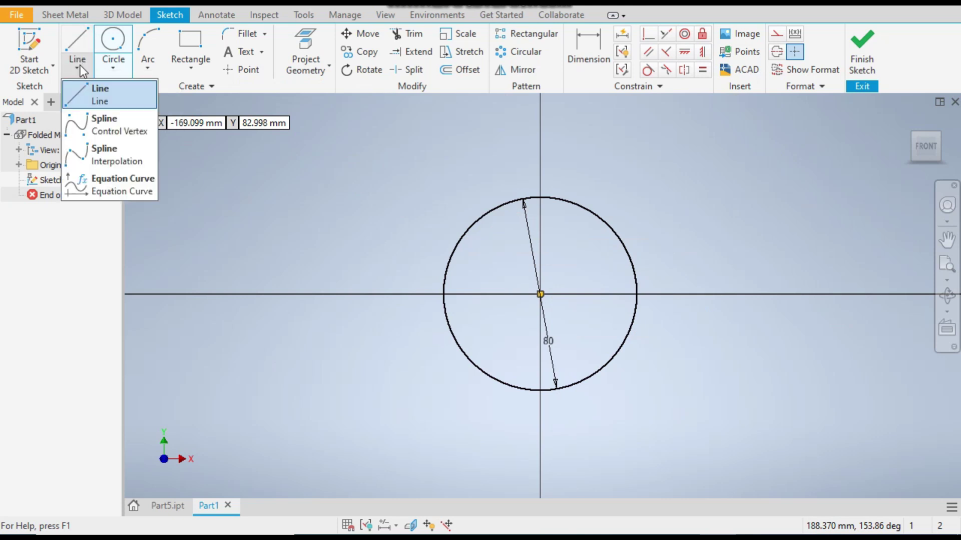
click(92, 103)
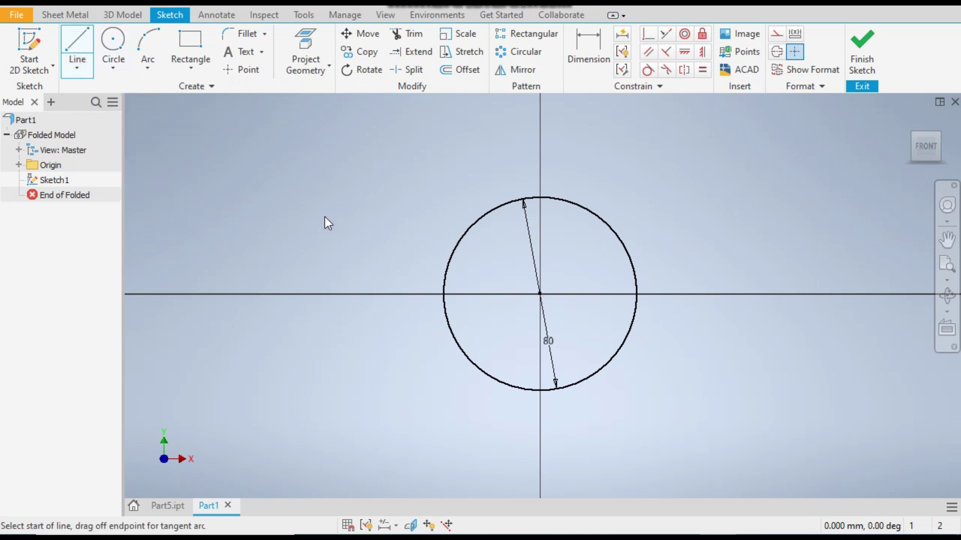
click(442, 293)
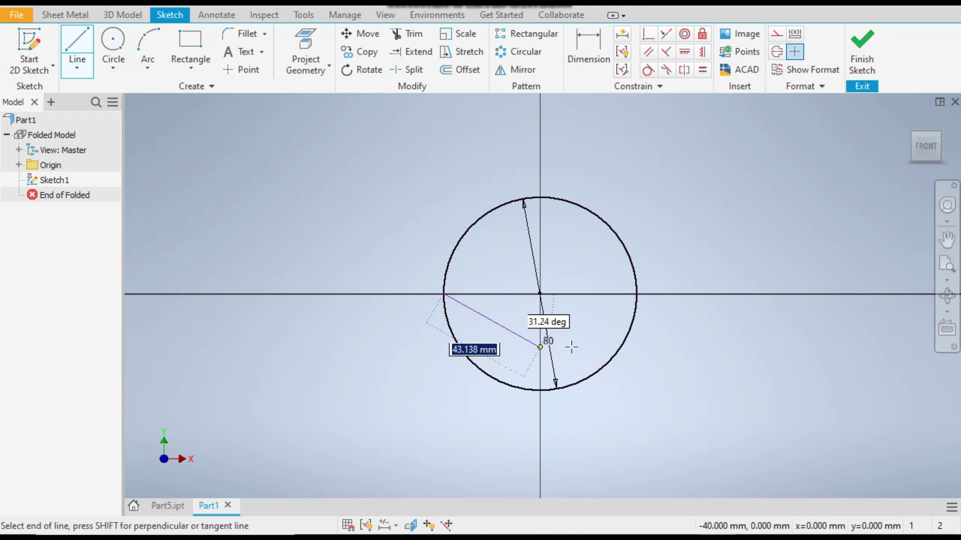
double_click(636, 294)
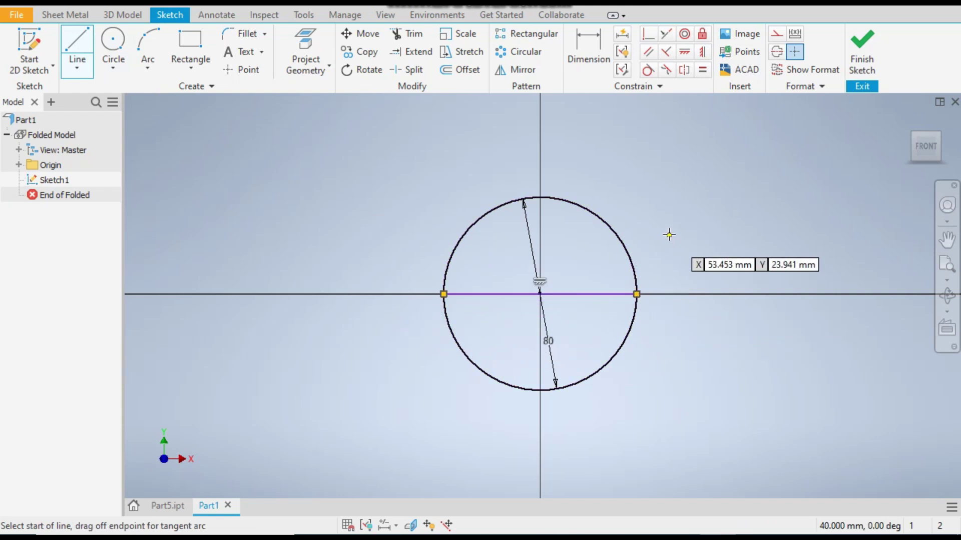
right_click(764, 241)
click(816, 244)
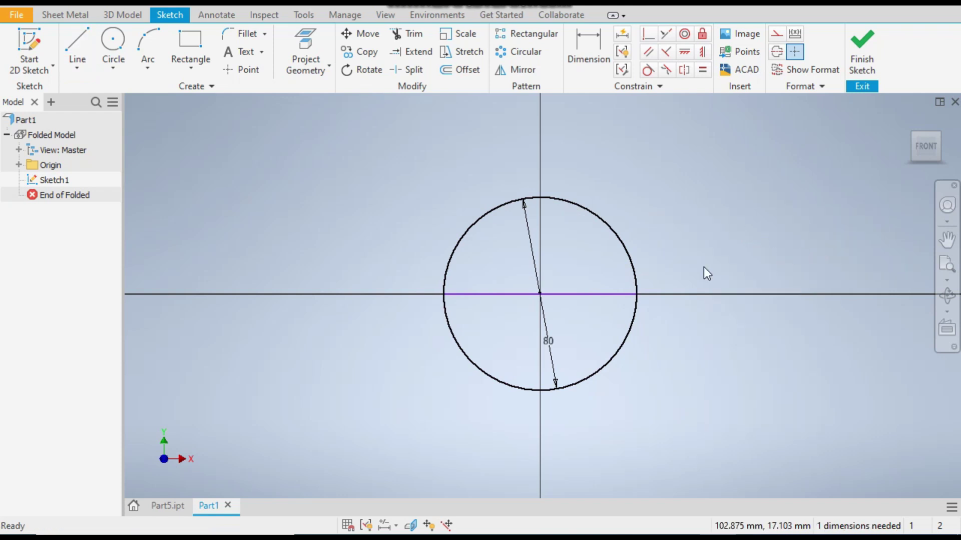
Step: Shift the horizontal line upward, then constrain it coincident with the circle's center point
drag(563, 295, 557, 250)
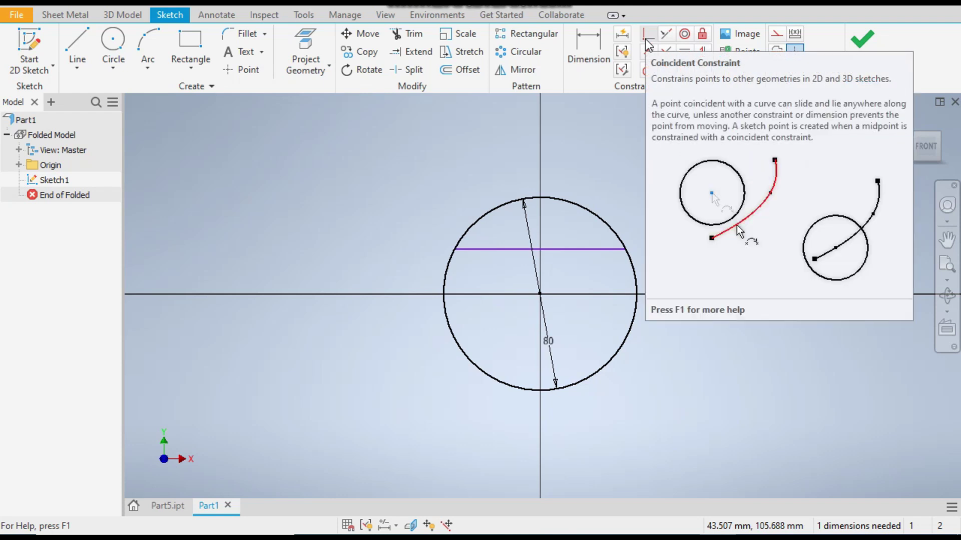
click(644, 38)
click(568, 249)
click(541, 295)
right_click(665, 240)
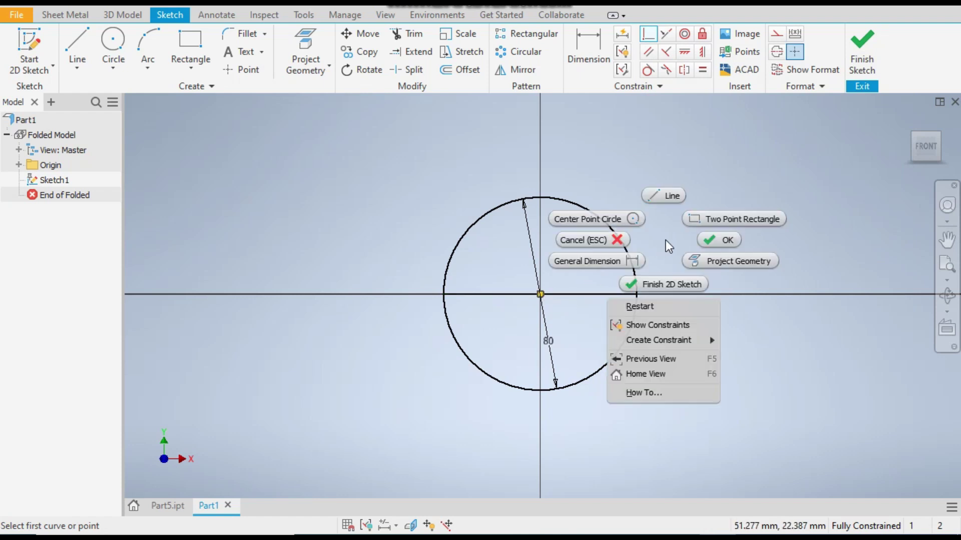
click(708, 241)
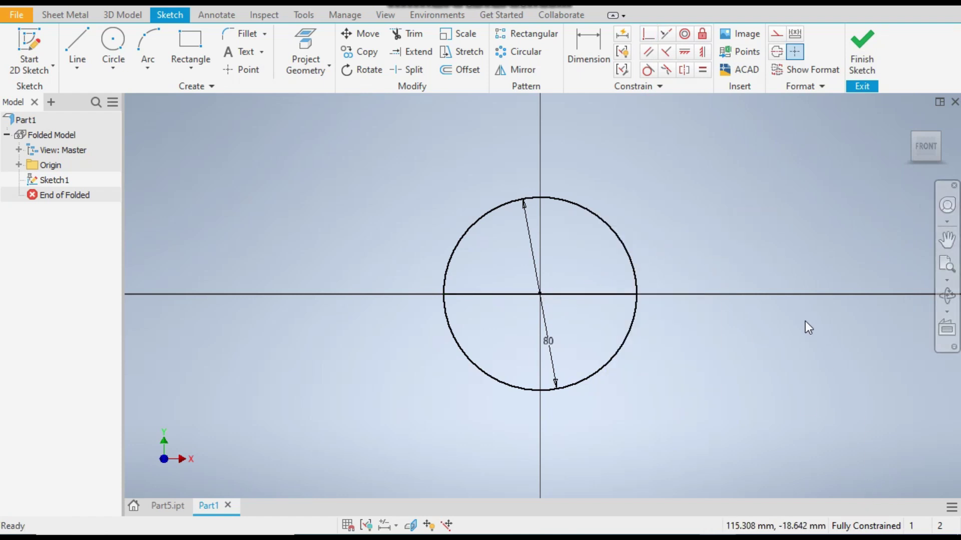
Step: Convert the horizontal line through the circle's center to construction geometry
click(568, 294)
right_click(568, 294)
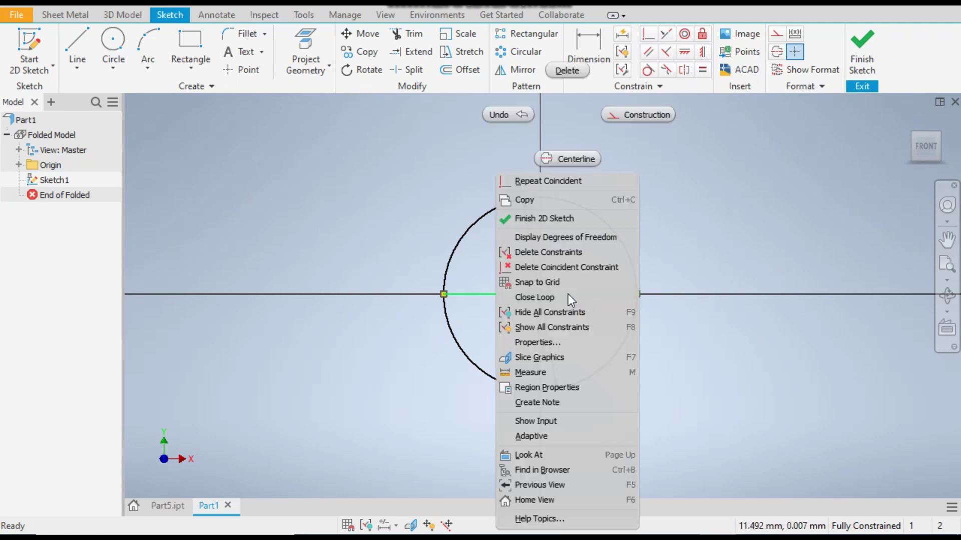
click(568, 296)
click(735, 216)
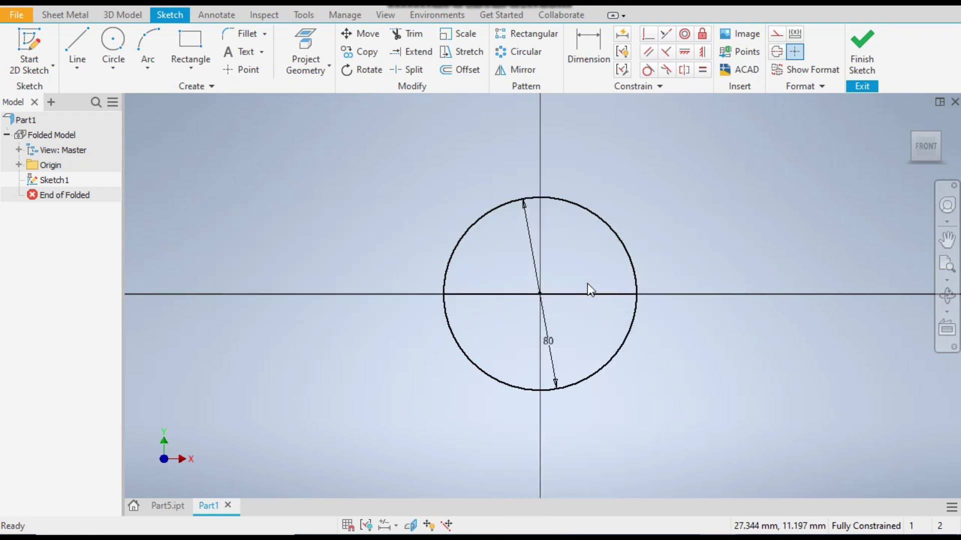
right_click(569, 296)
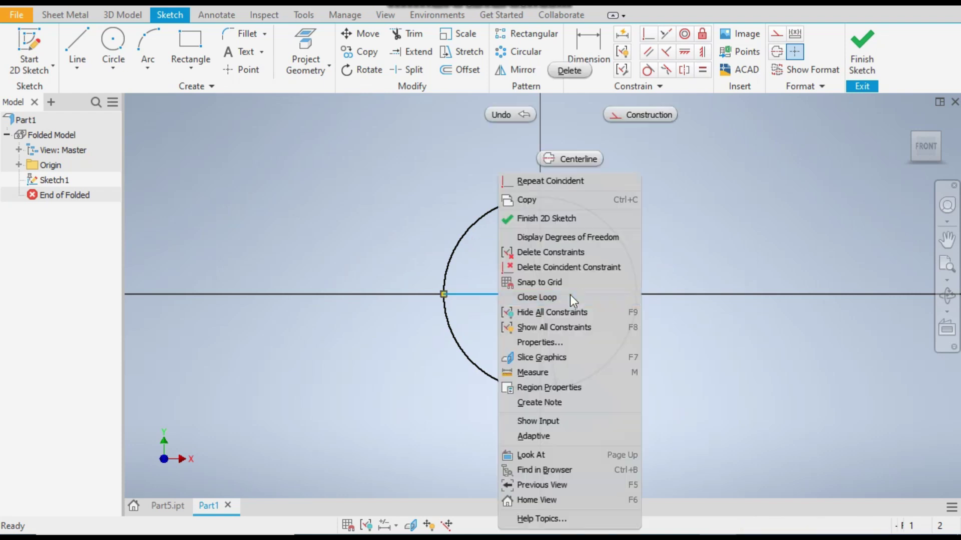
click(650, 116)
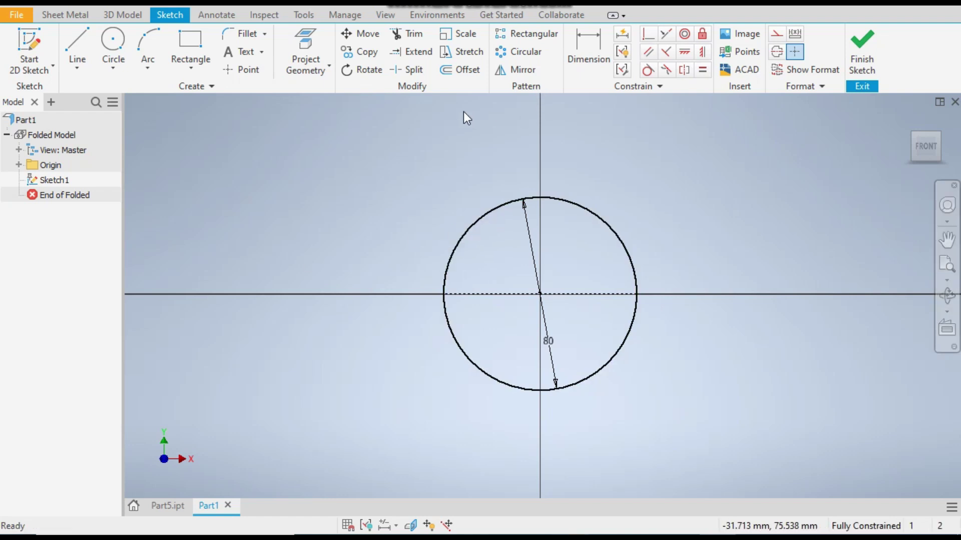
Step: Trim away the lower half of the circle below the construction line, leaving the upper semicircle
click(405, 34)
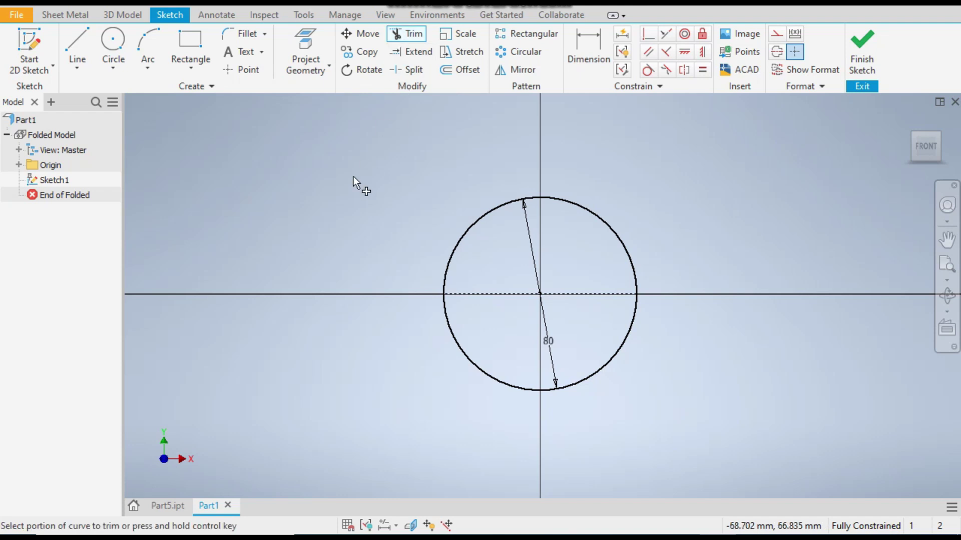
click(452, 333)
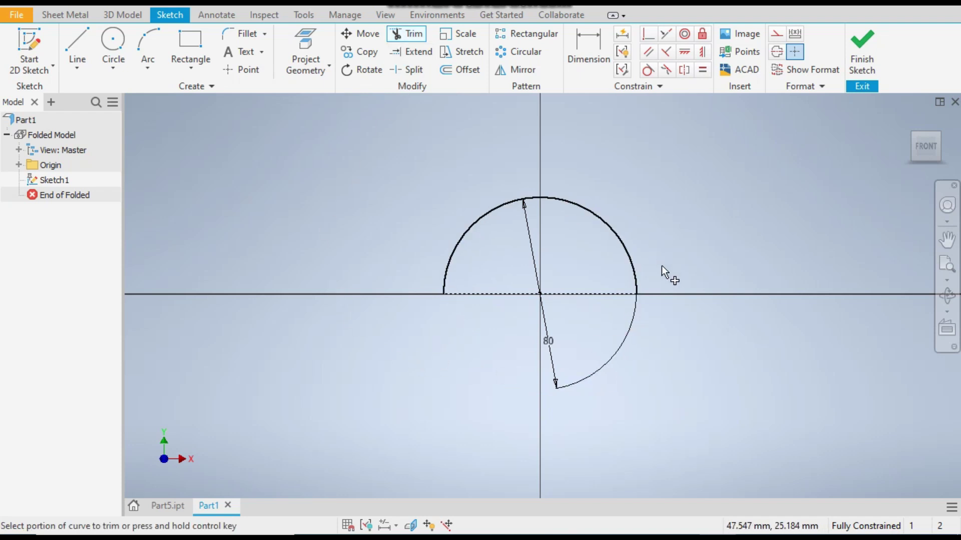
right_click(350, 193)
click(396, 196)
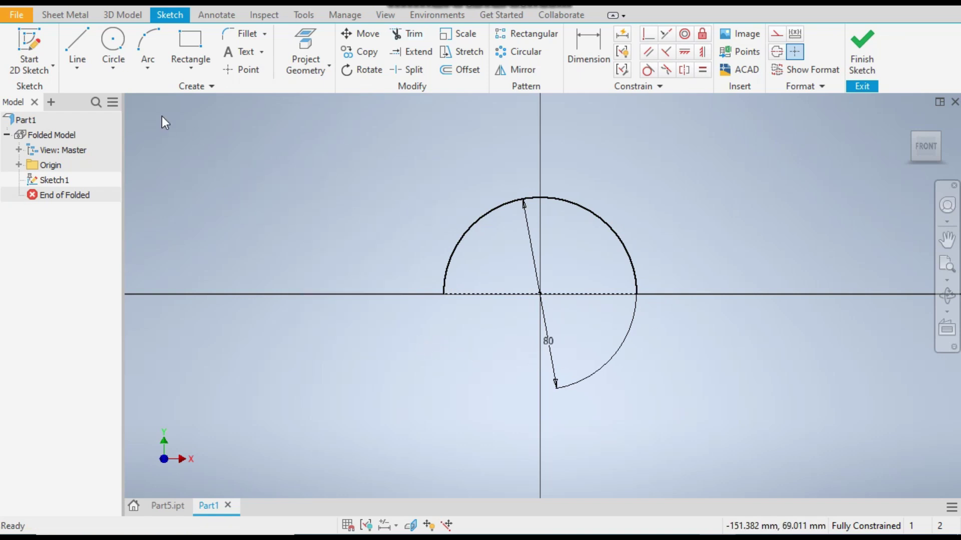
Step: Draw a horizontal line about 37 mm long outward from the left end of the semicircle
click(78, 48)
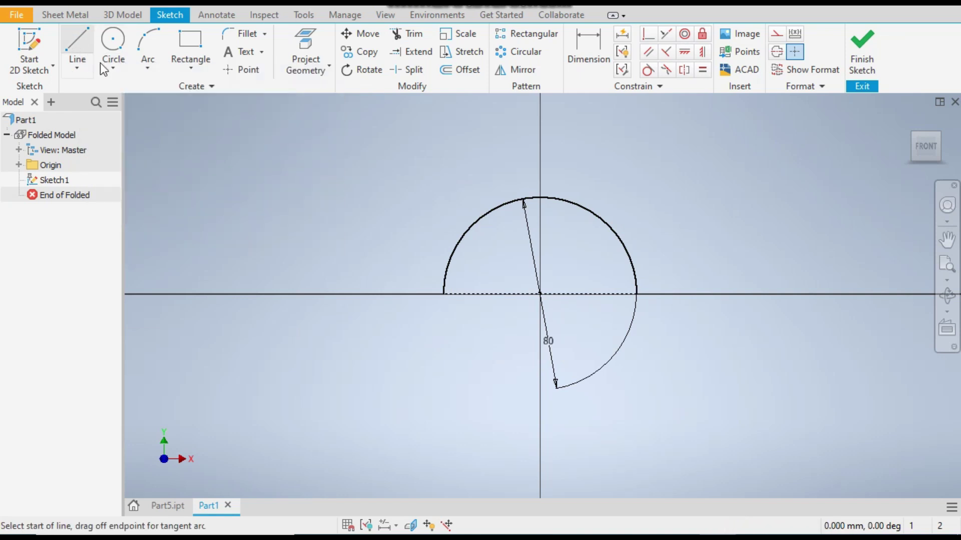
click(443, 294)
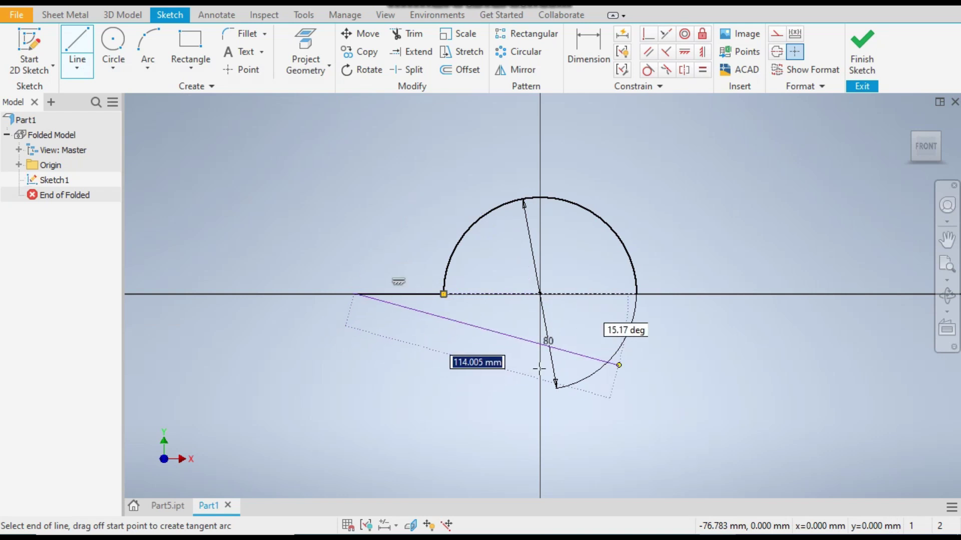
right_click(501, 368)
click(543, 369)
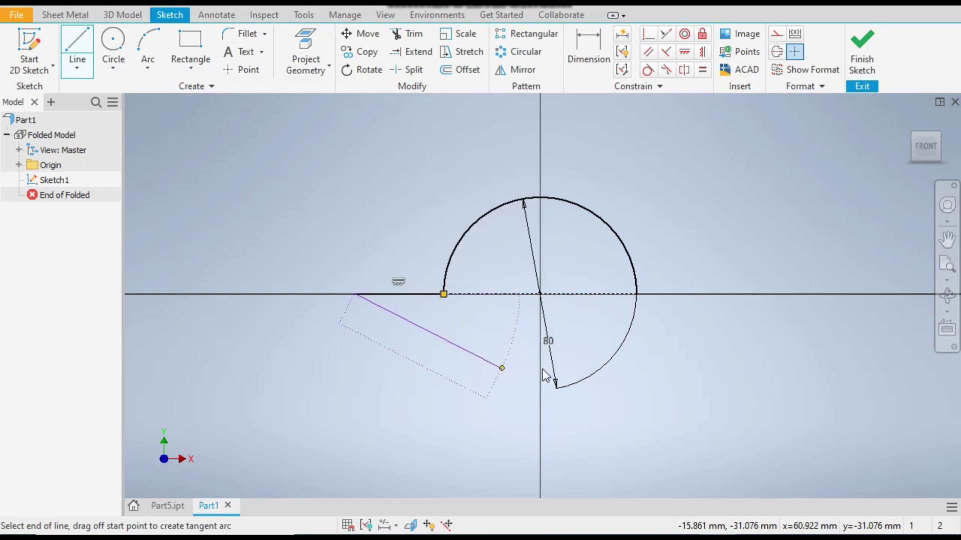
Step: Draw a horizontal line about 38 mm long outward from the right end of the semicircle
click(77, 38)
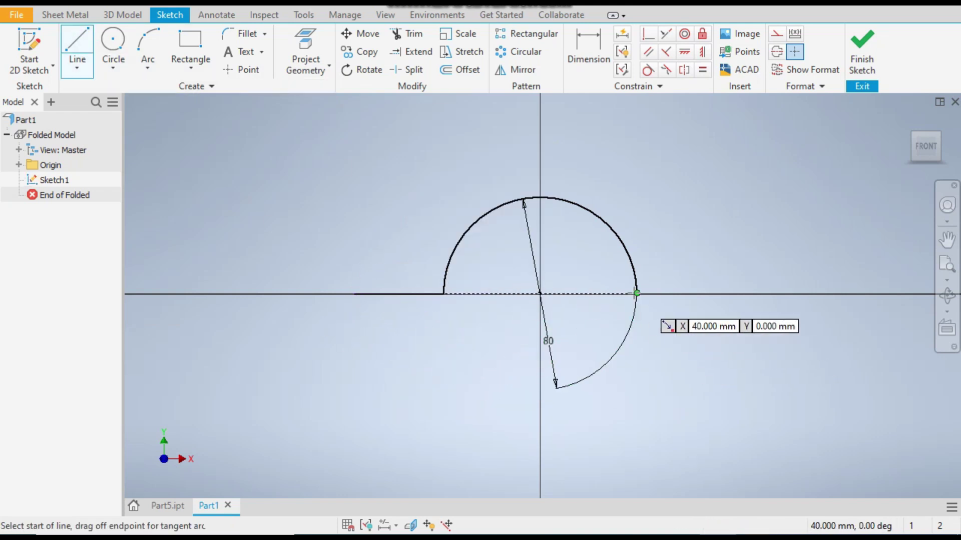
click(636, 294)
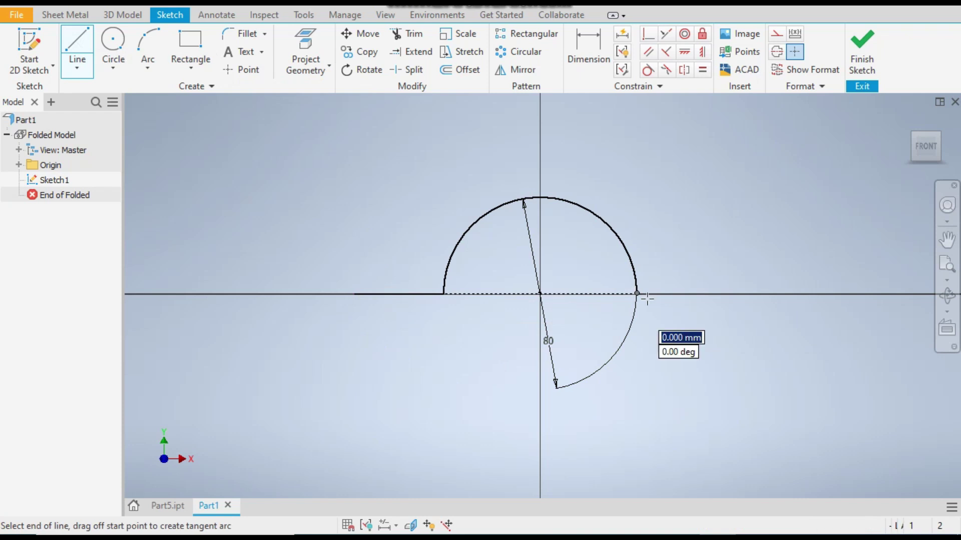
click(727, 294)
right_click(728, 334)
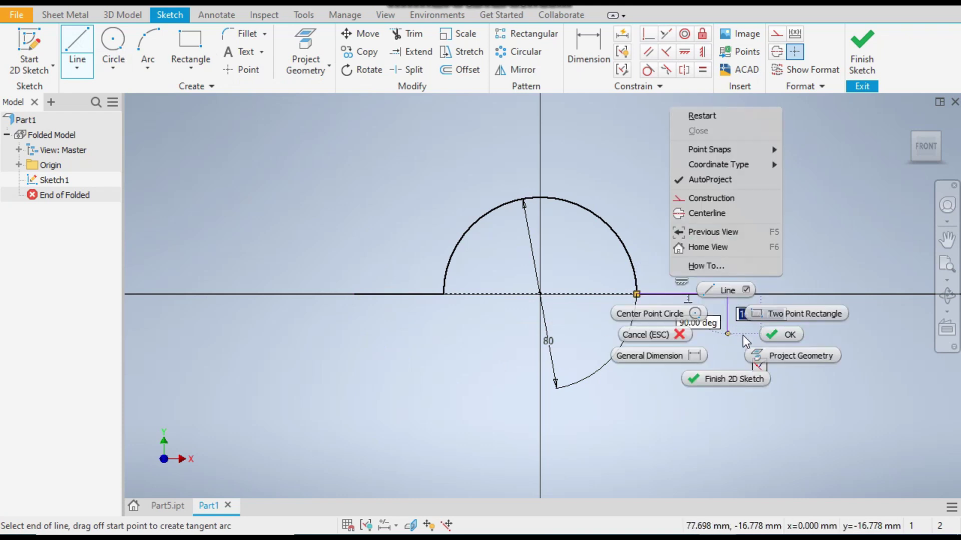
click(773, 335)
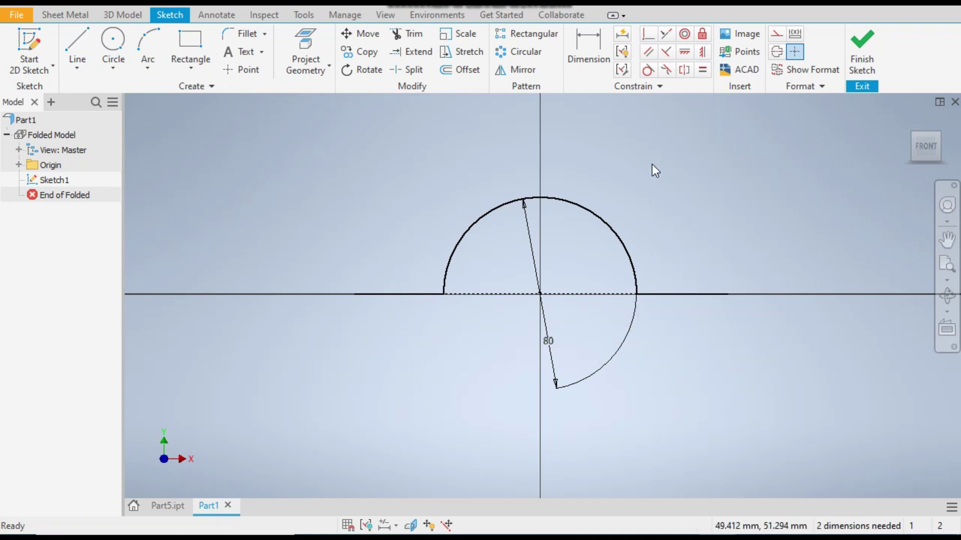
Step: Dimension the left horizontal line's length to 15 mm
click(595, 55)
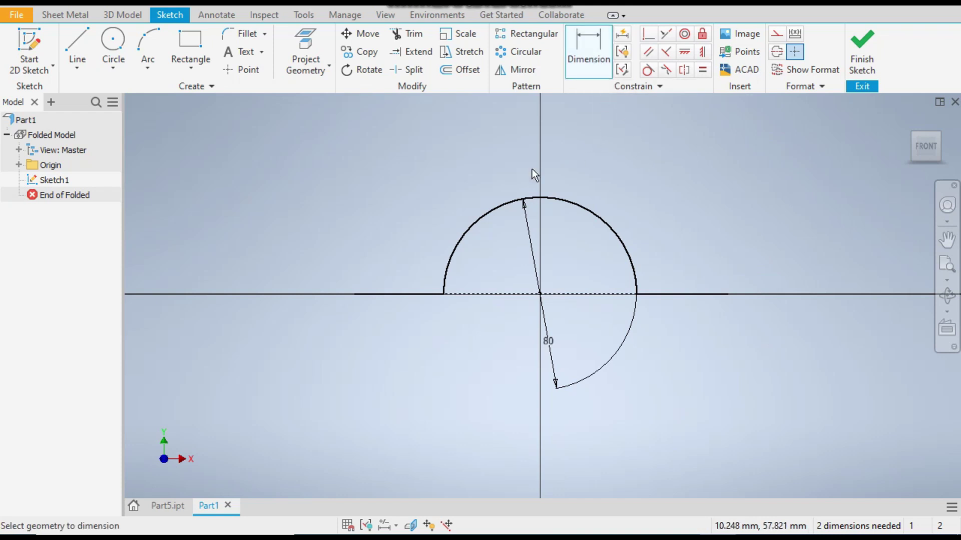
click(391, 293)
click(390, 329)
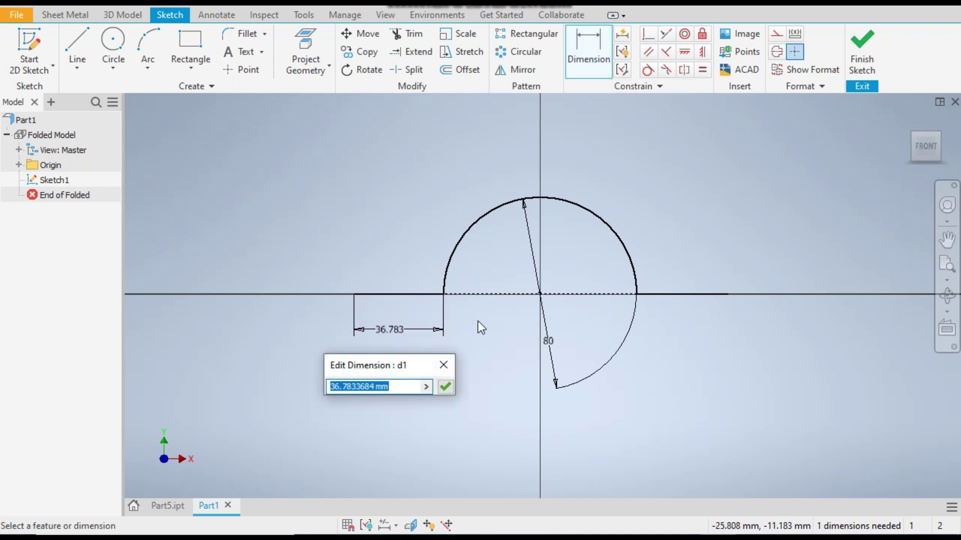
text(15)
key(Return)
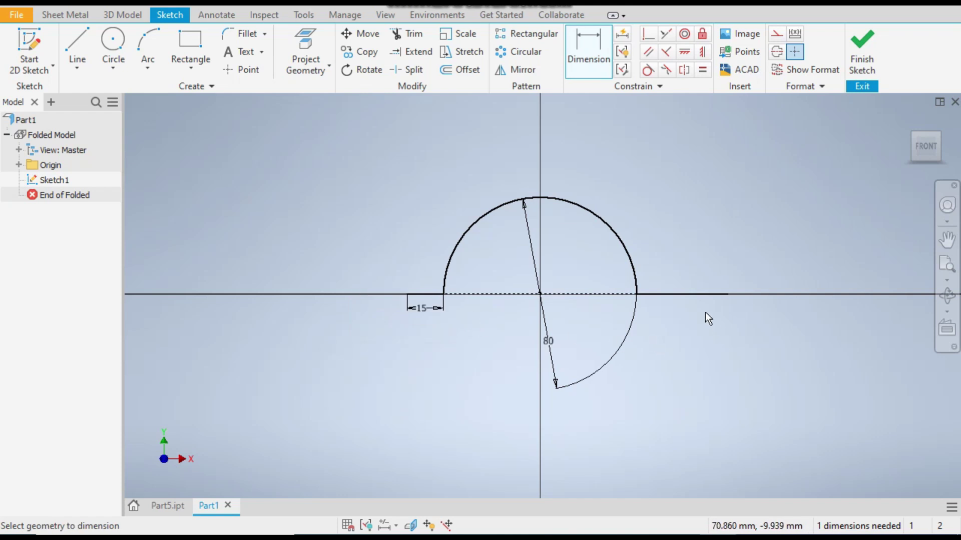
Step: Dimension the right horizontal line's length to 15 mm and finish the profile sketch
click(668, 293)
click(671, 324)
text(15)
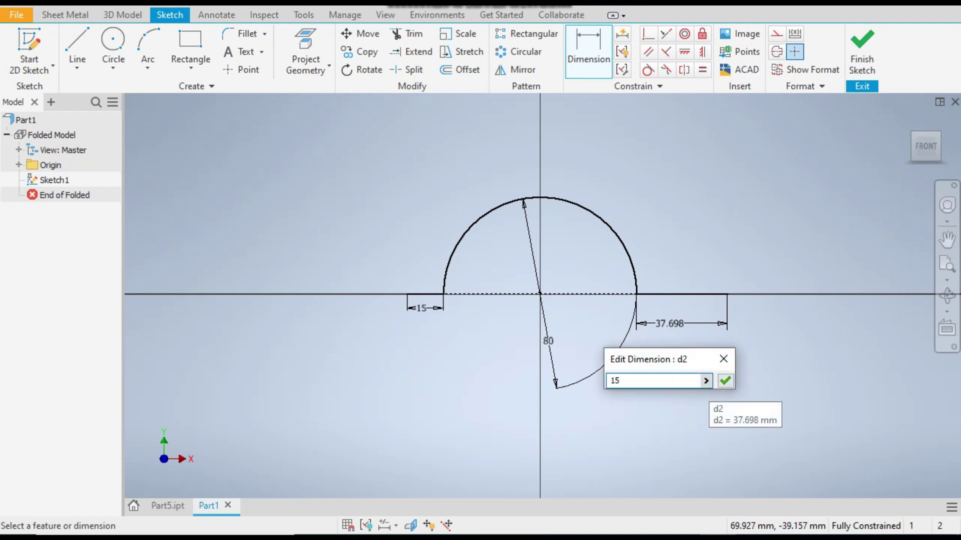
key(Return)
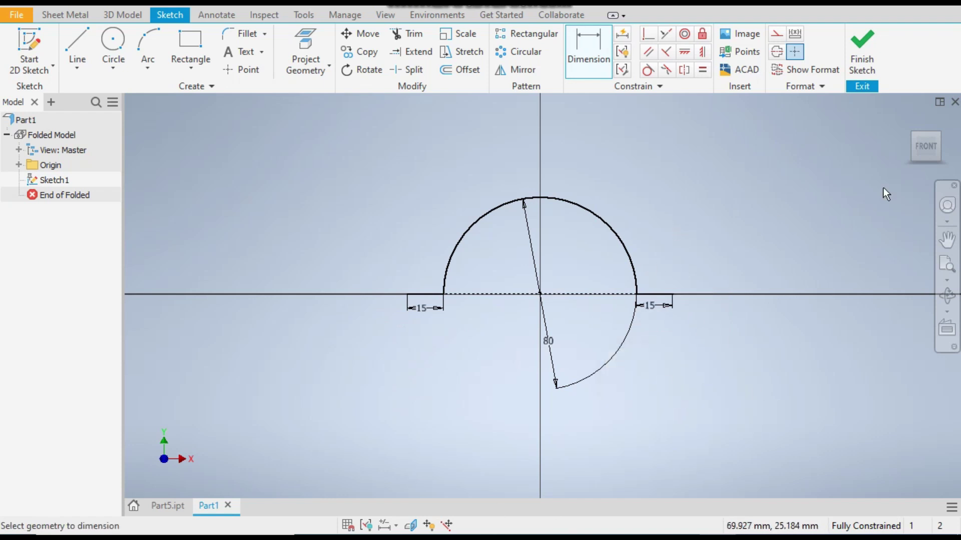
click(938, 136)
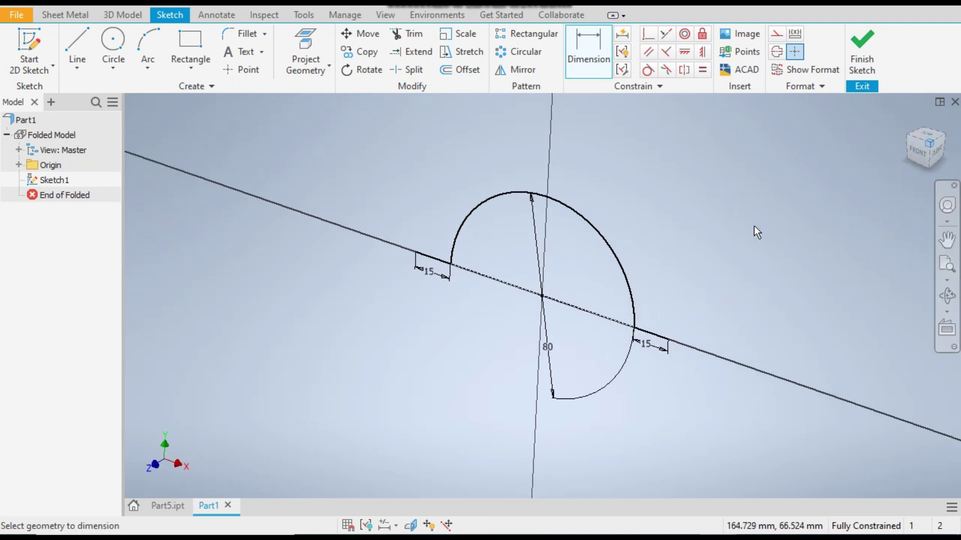
click(861, 60)
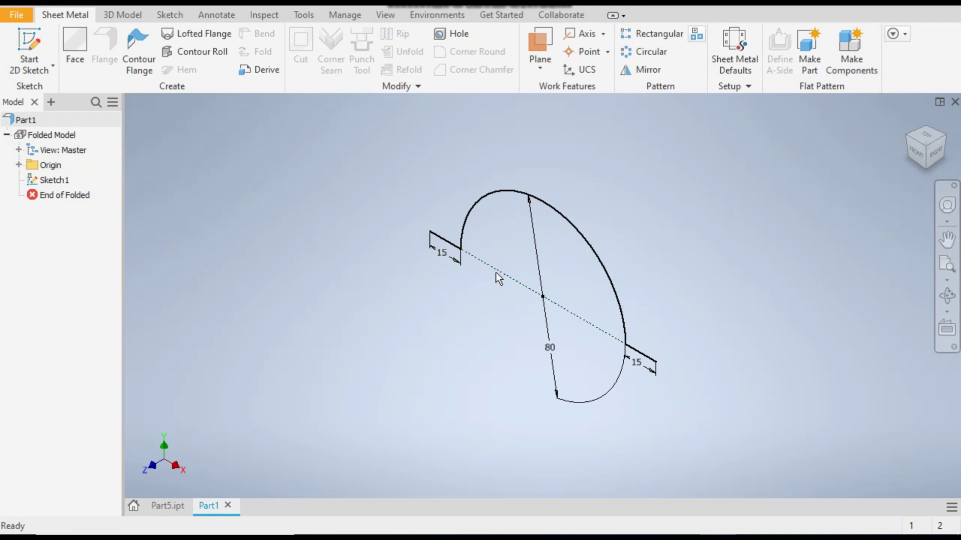
Step: Create a 25 mm wide contour flange from the semicircular profile, offsetting the material thickness to the outside of the arc
click(140, 52)
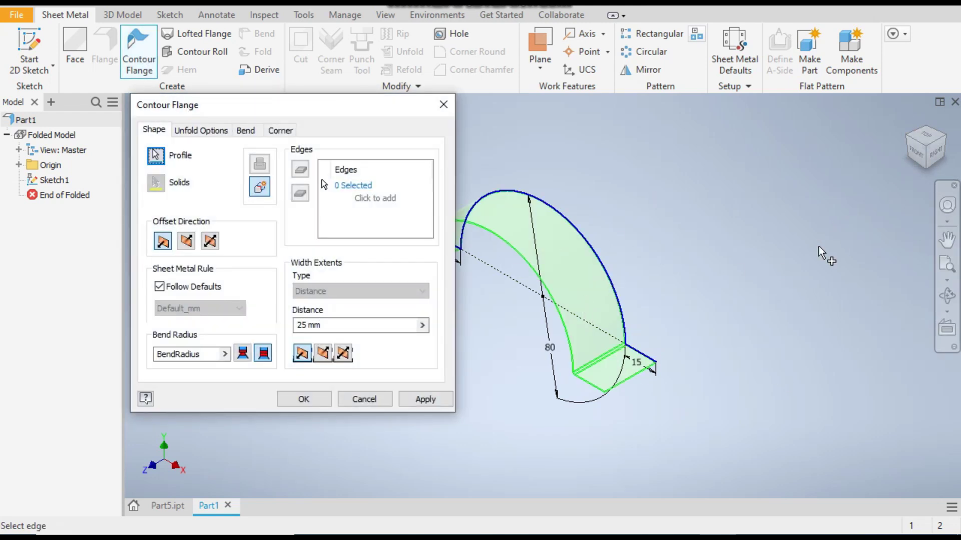
scroll(811, 250, down, 3)
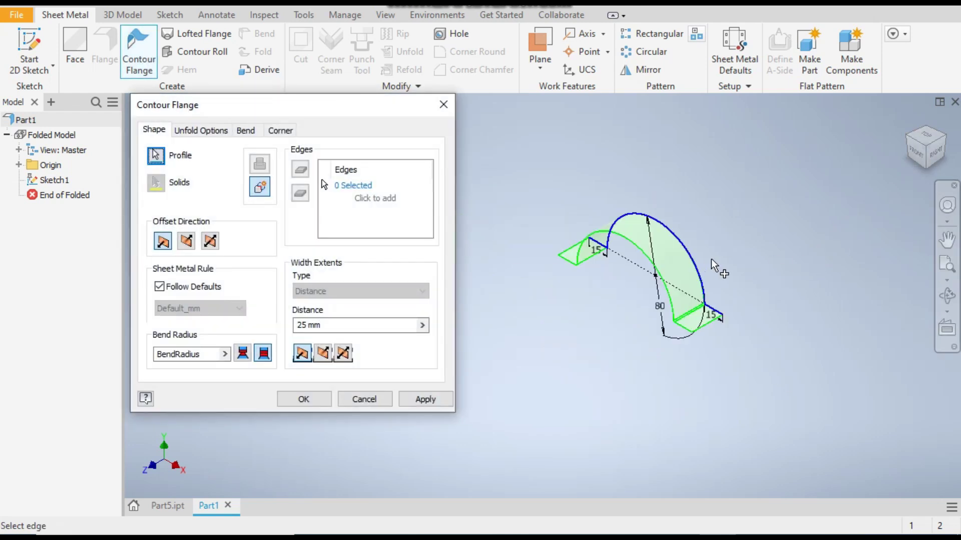
click(917, 159)
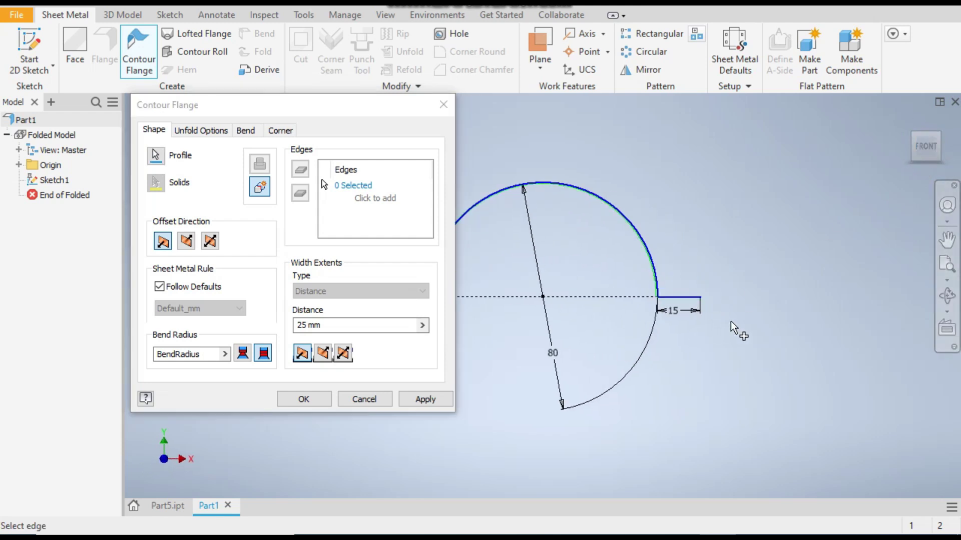
scroll(621, 294, up, 5)
scroll(836, 345, down, 2)
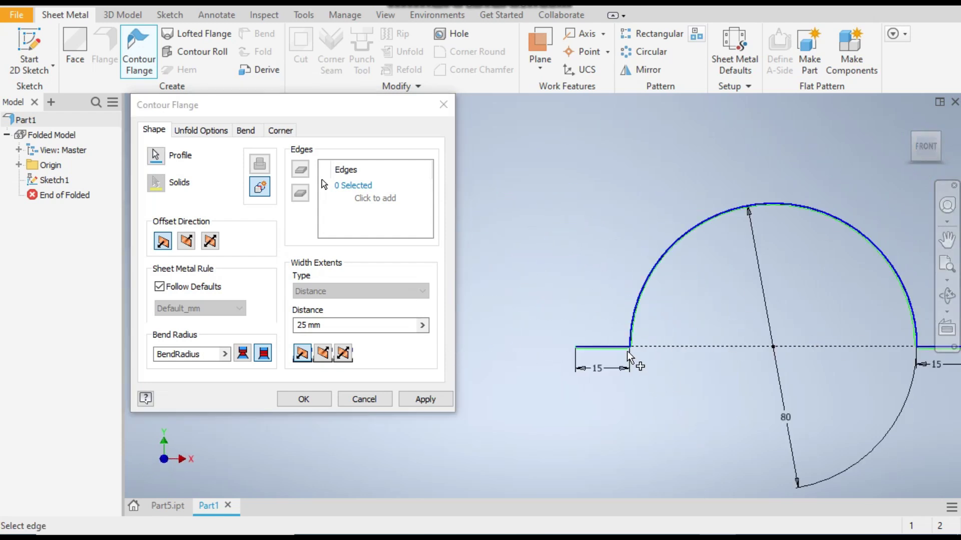
scroll(625, 349, up, 5)
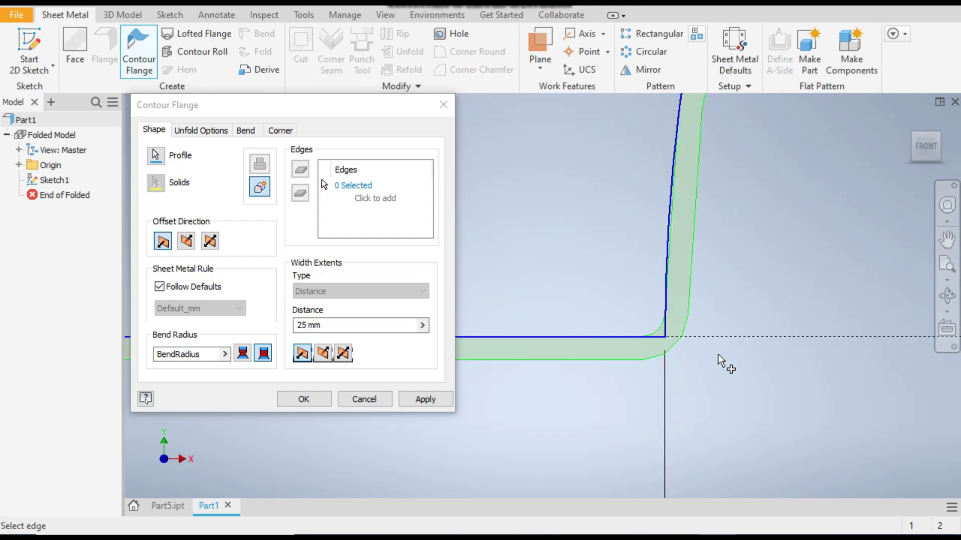
scroll(590, 314, down, 1)
scroll(637, 326, down, 1)
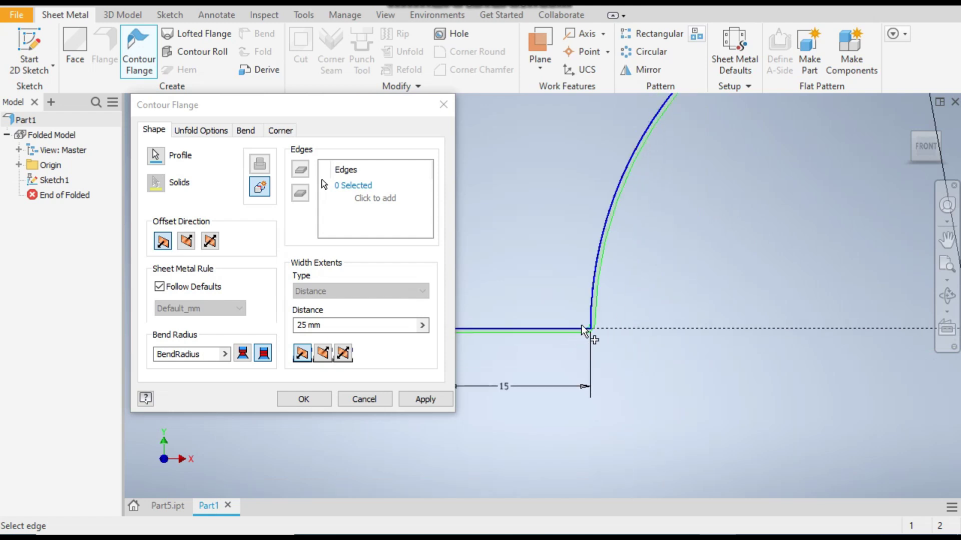
scroll(593, 333, down, 1)
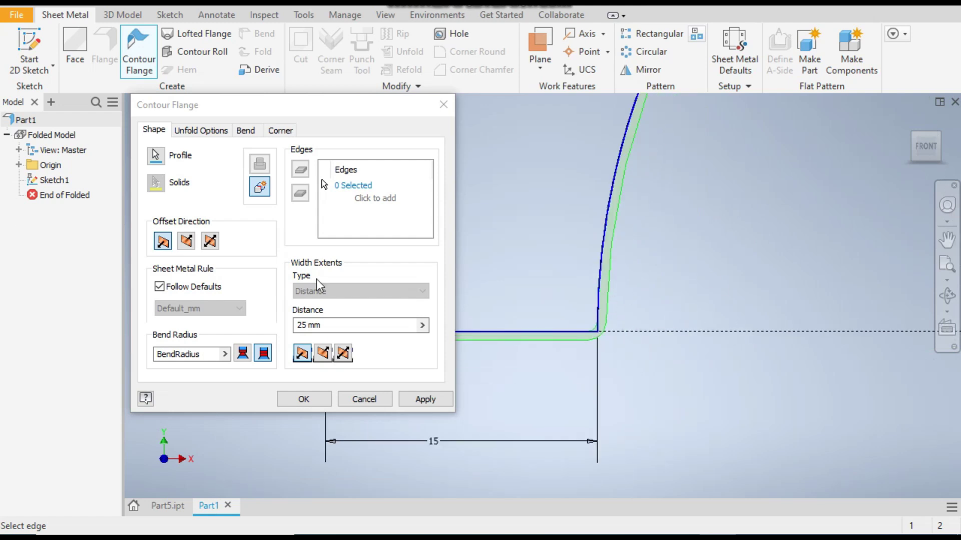
click(185, 240)
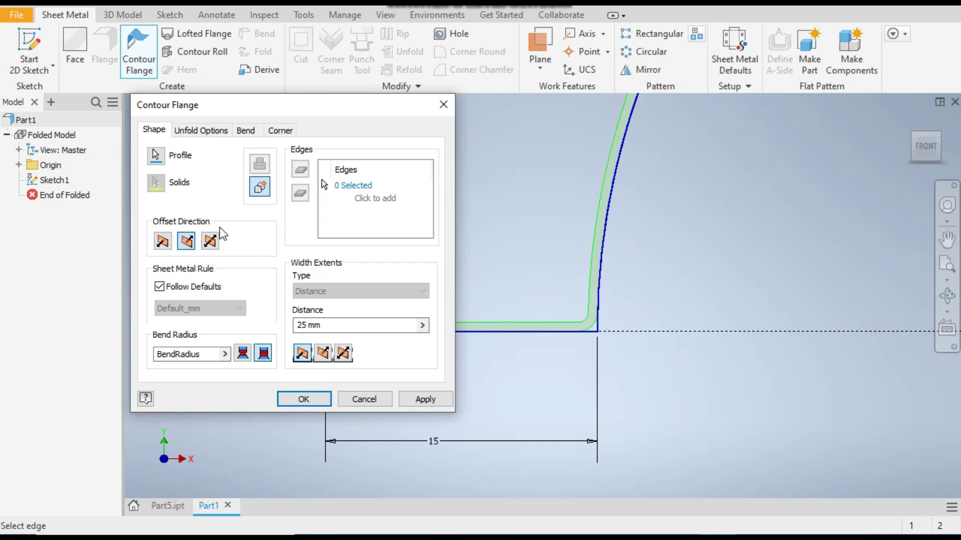
click(211, 241)
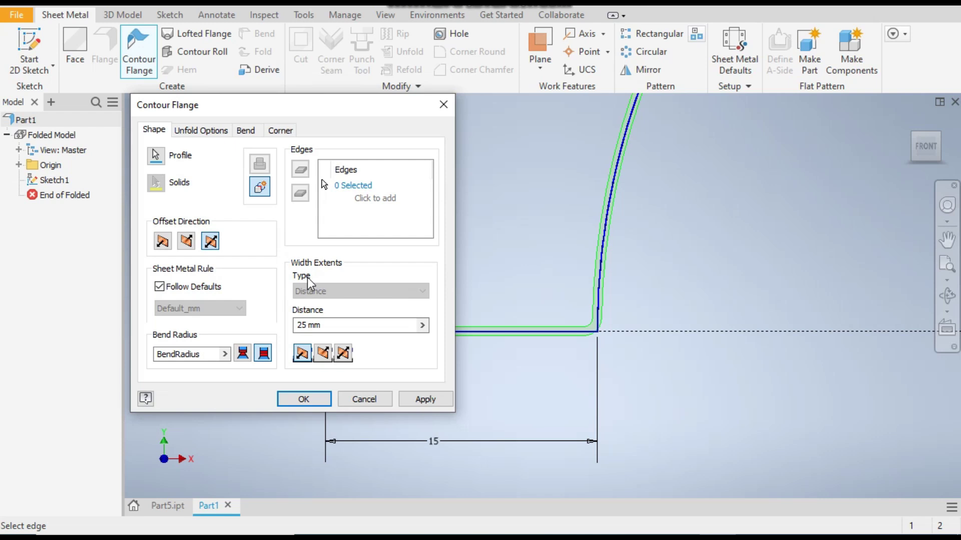
click(188, 243)
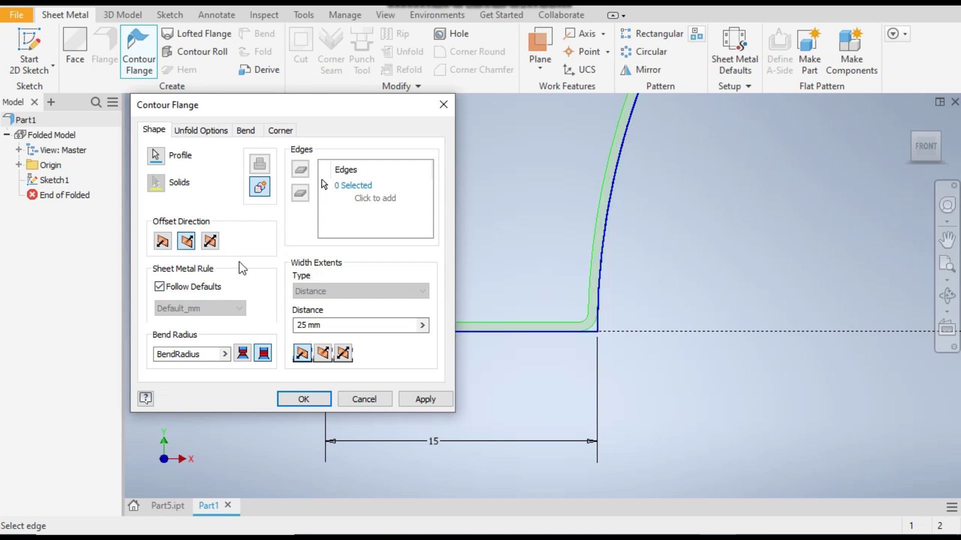
click(425, 399)
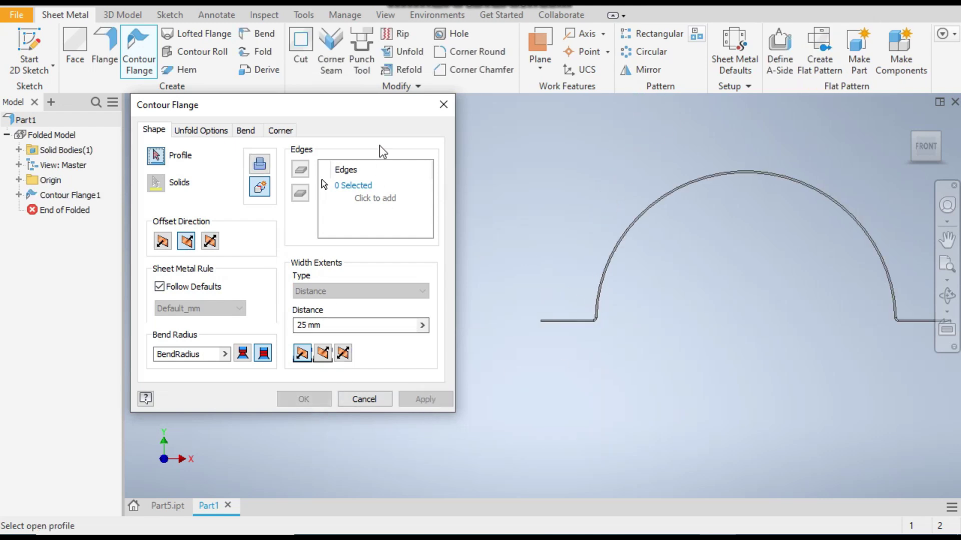
click(444, 104)
Step: Edit the contour flange to a width of 150 mm, extending equally to both sides of the profile sketch
scroll(332, 214, down, 3)
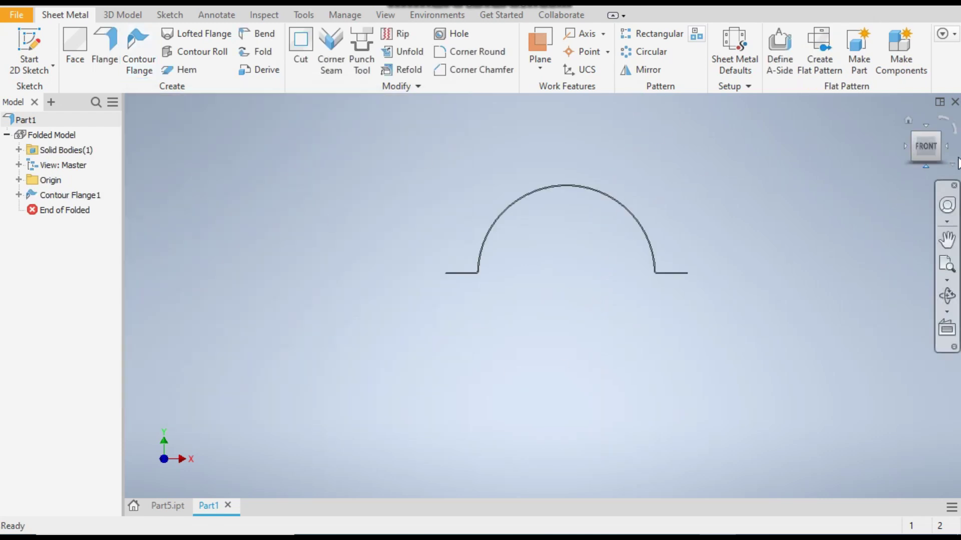
click(939, 134)
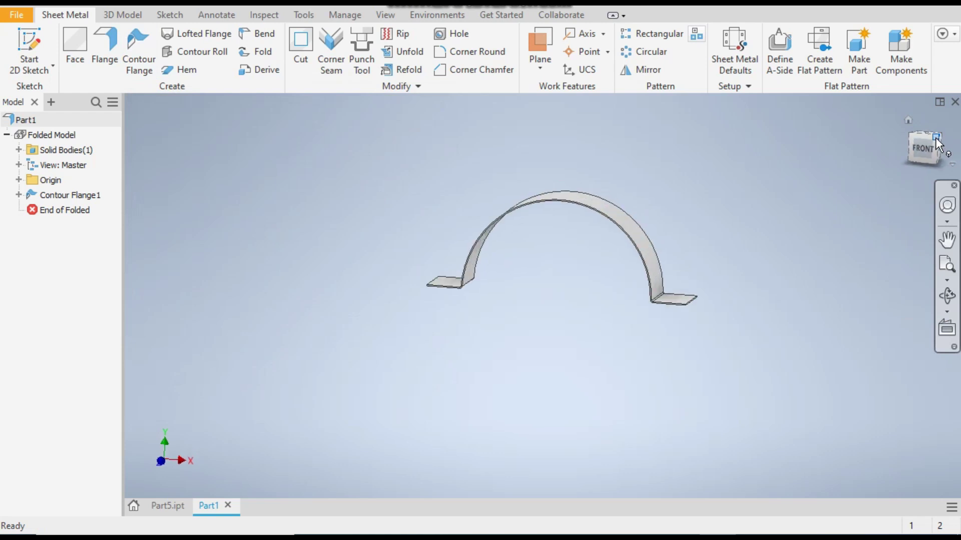
double_click(57, 199)
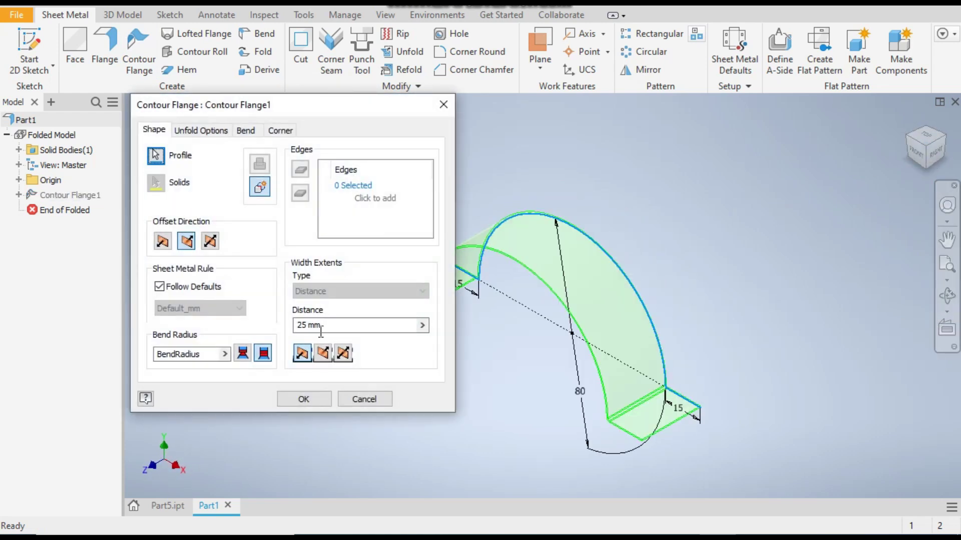
click(327, 330)
drag(327, 331, 275, 342)
text(150)
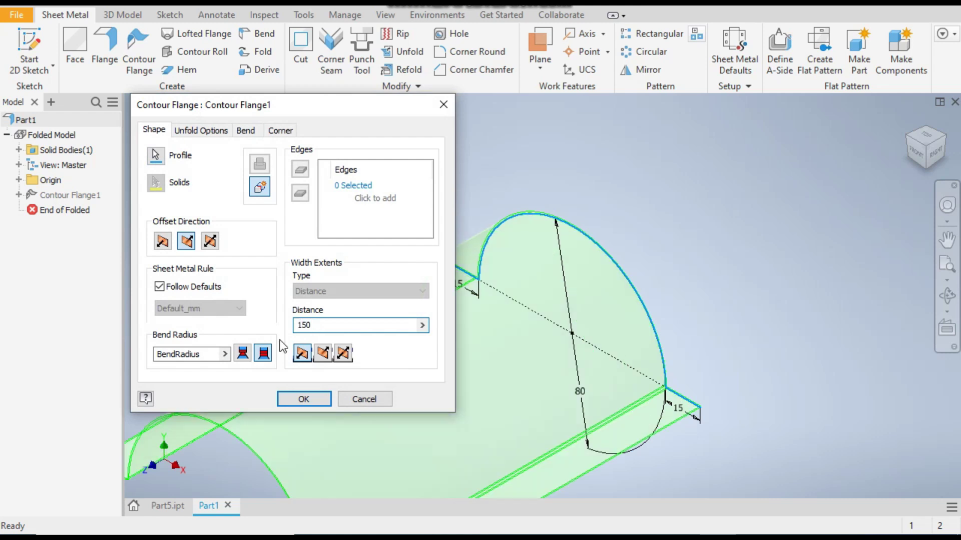
scroll(724, 206, down, 3)
scroll(606, 257, up, 1)
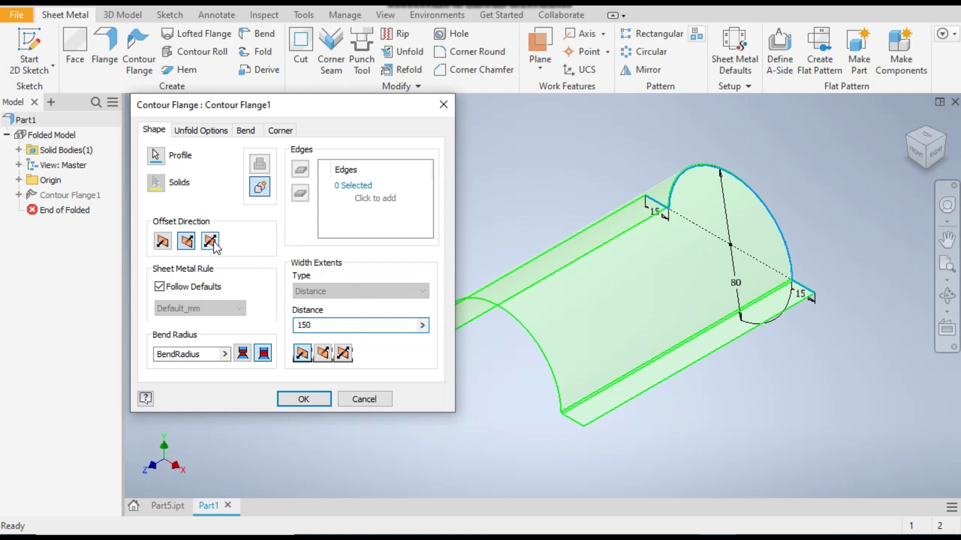
click(346, 358)
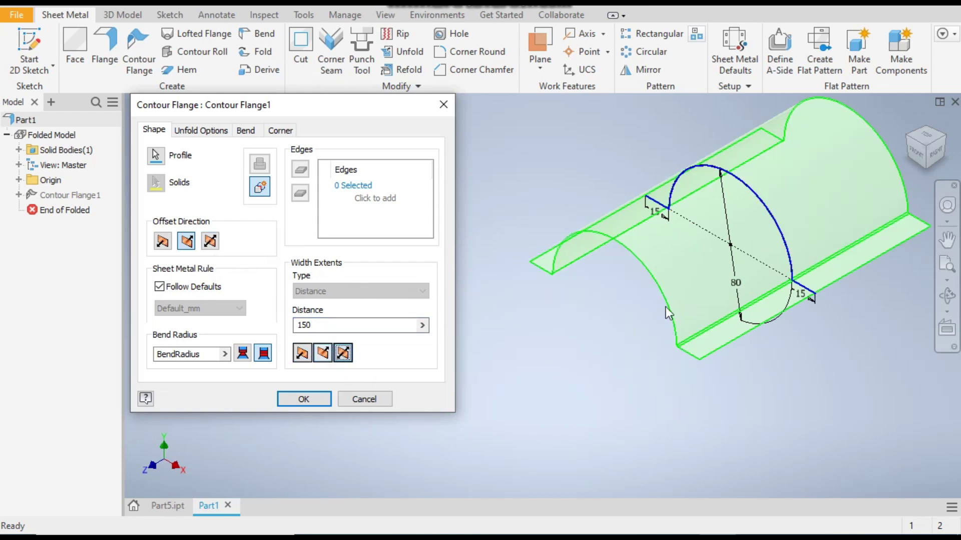
scroll(651, 250, down, 2)
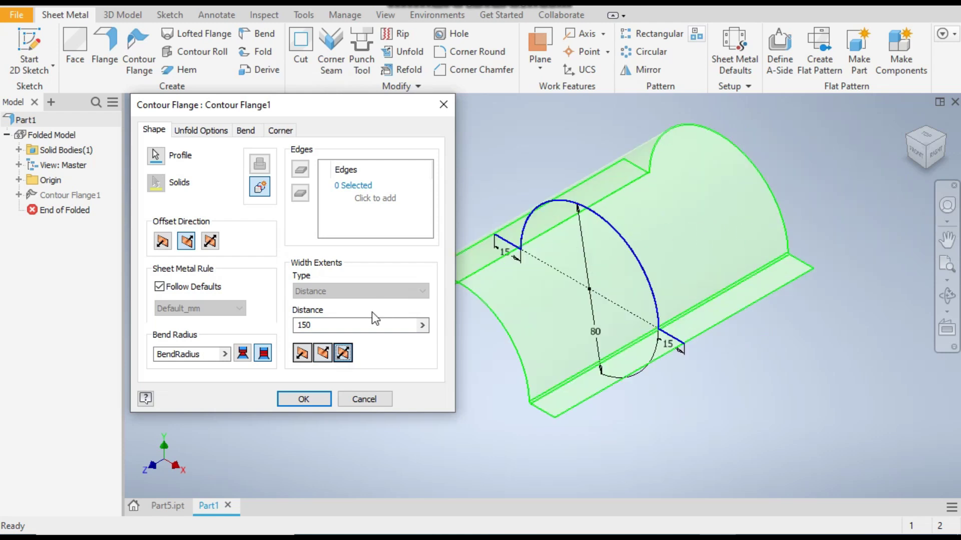
click(306, 400)
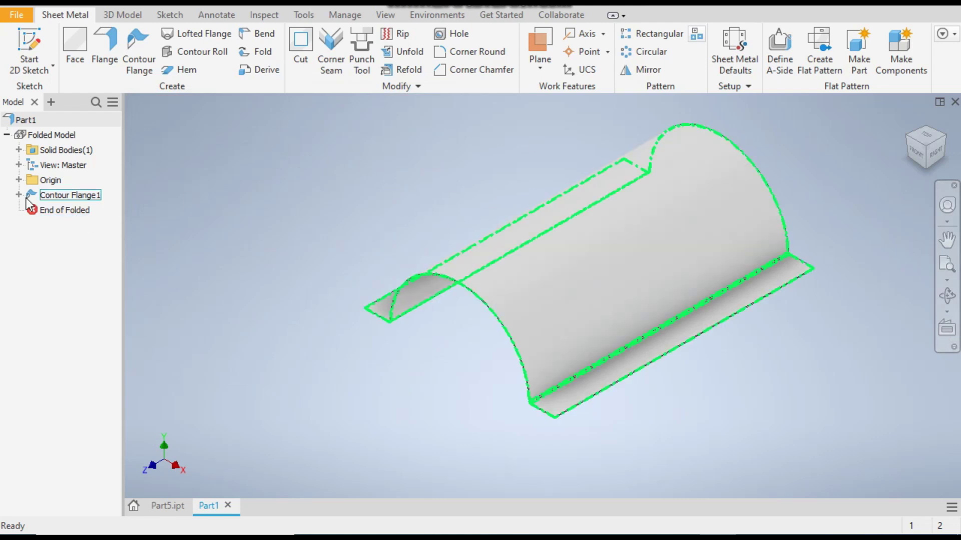
Step: Review the contour flange's profile sketch and look at the side flanges of the reference model Part5.ipt before returning to Part1
click(68, 195)
click(19, 195)
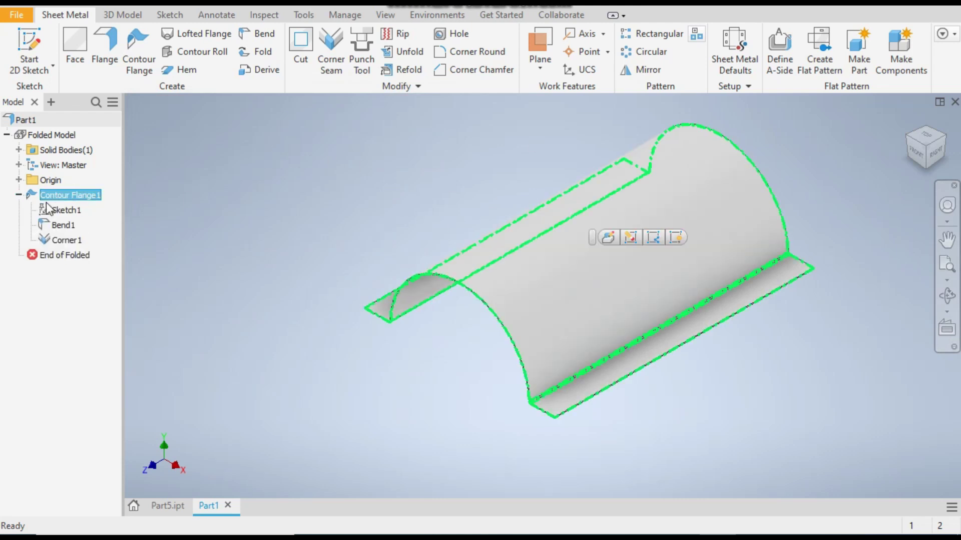
double_click(55, 212)
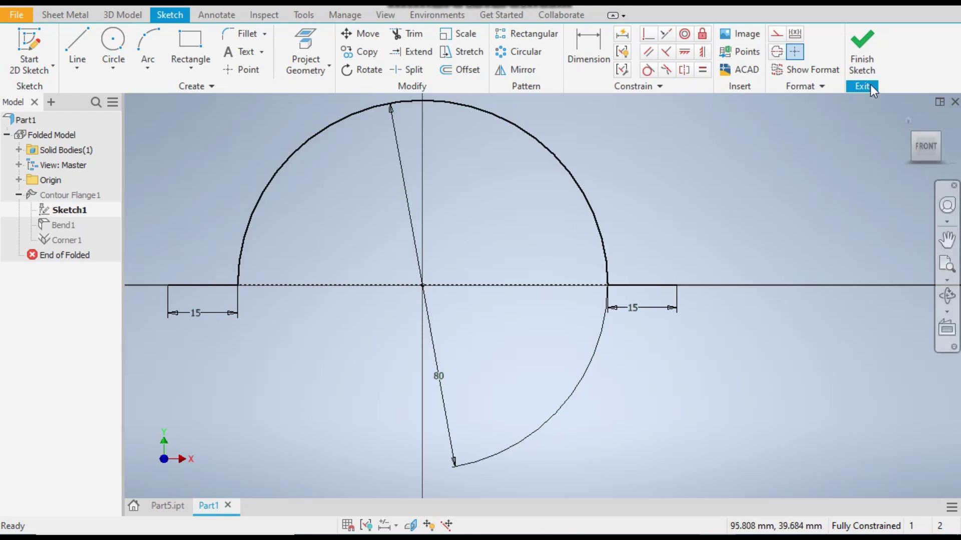
click(861, 62)
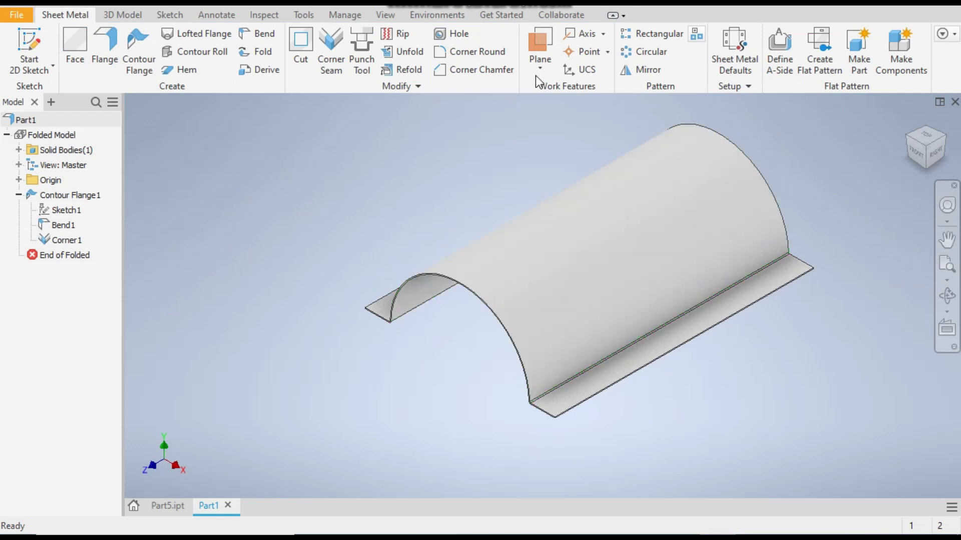
click(165, 505)
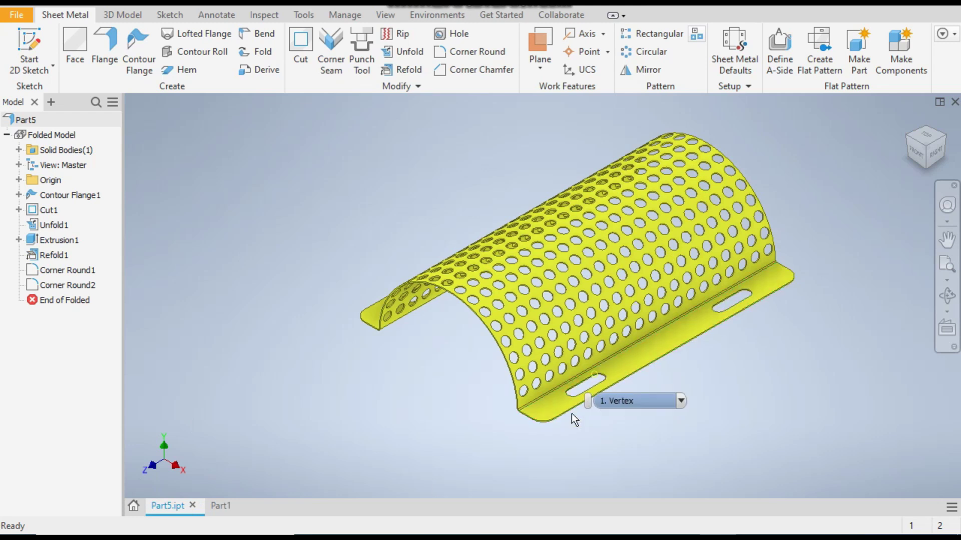
click(221, 507)
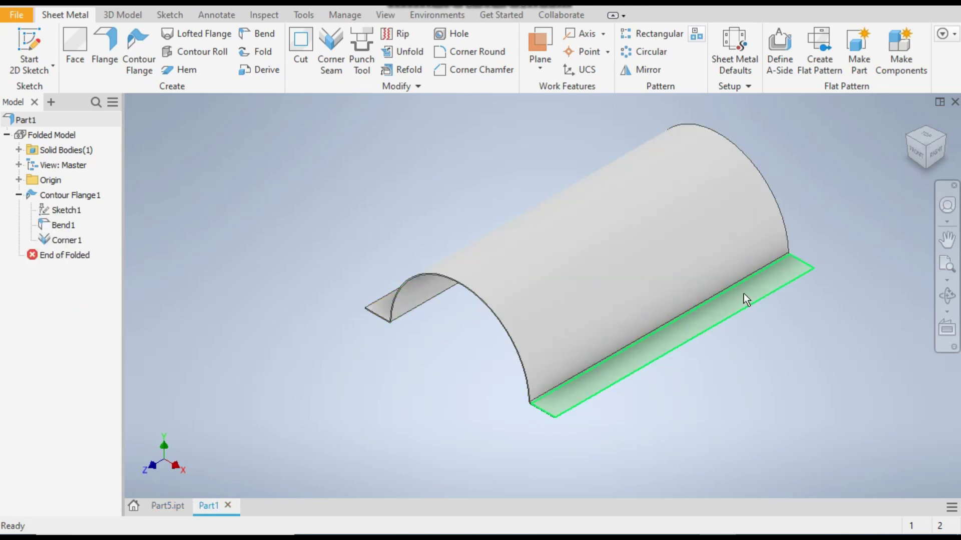
Step: Create a new sketch on the top face of the right side flange
click(690, 327)
right_click(688, 327)
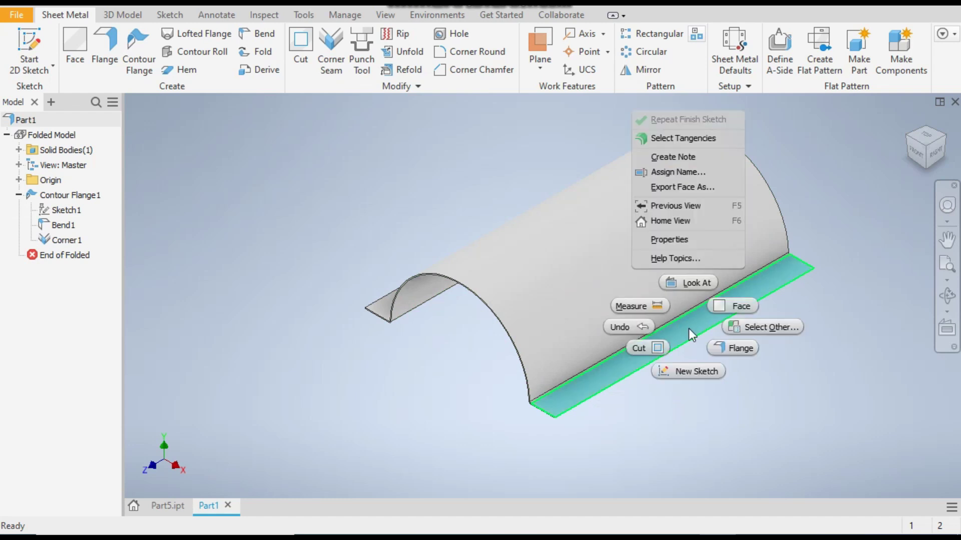
click(690, 373)
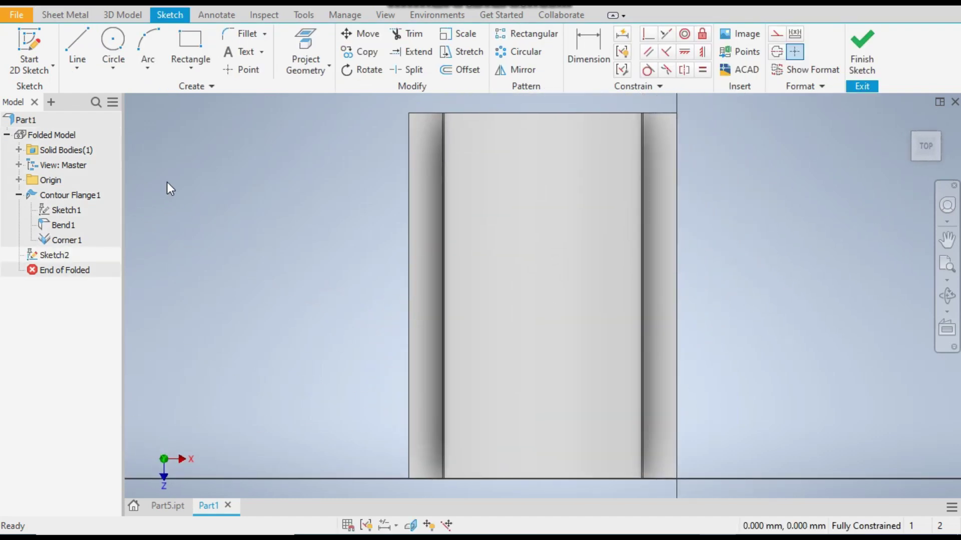
Step: Draw a lengthwise center-point slot along the middle of the left flange, centred near the flange's rear end
click(189, 66)
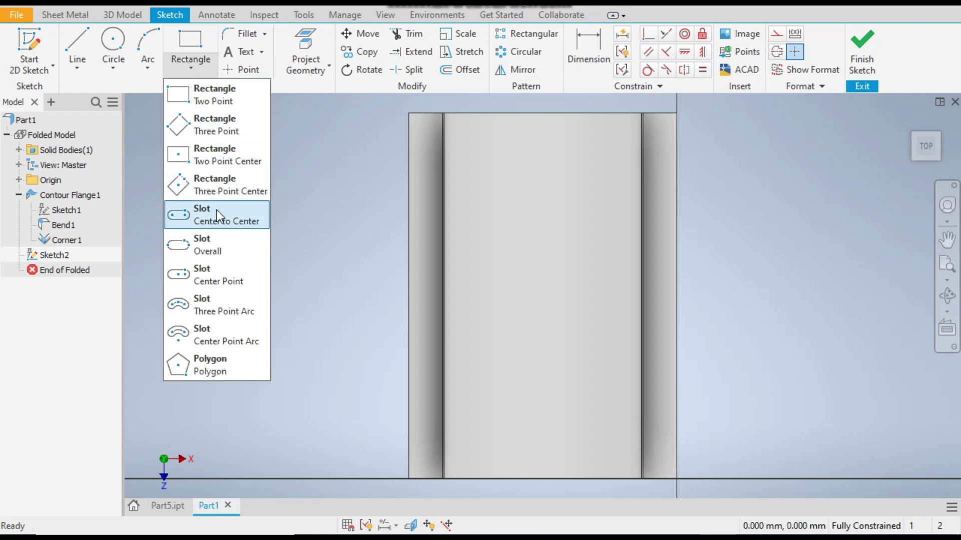
click(228, 281)
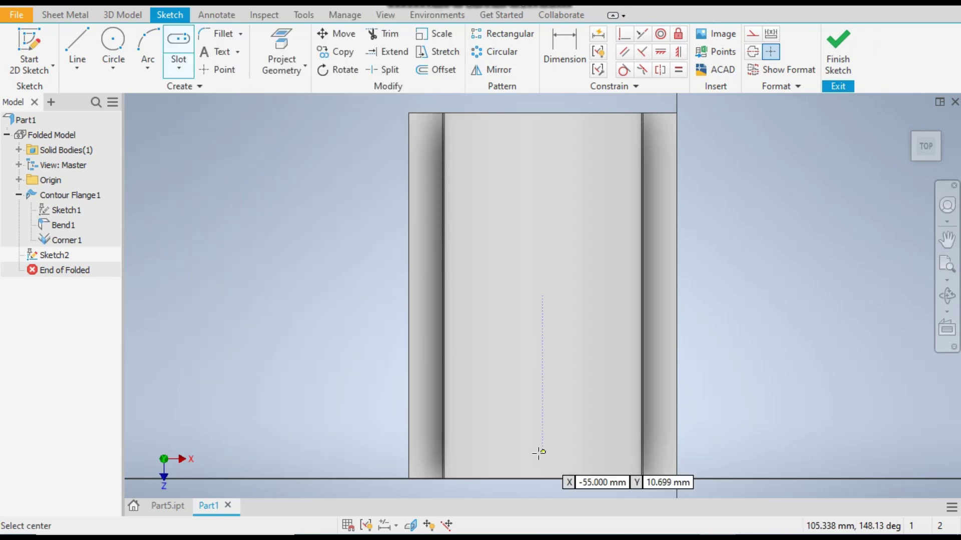
click(426, 159)
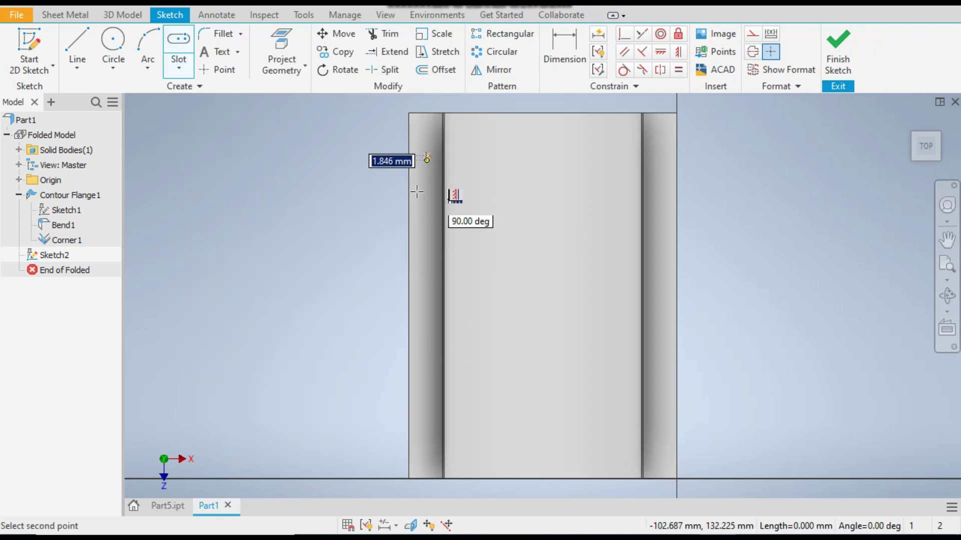
click(426, 236)
click(434, 230)
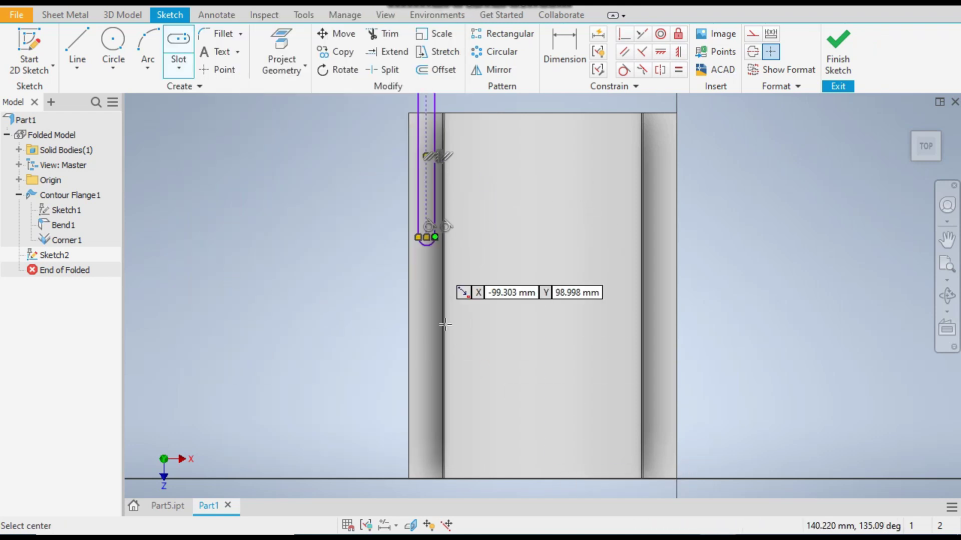
scroll(380, 171, down, 2)
scroll(412, 324, up, 2)
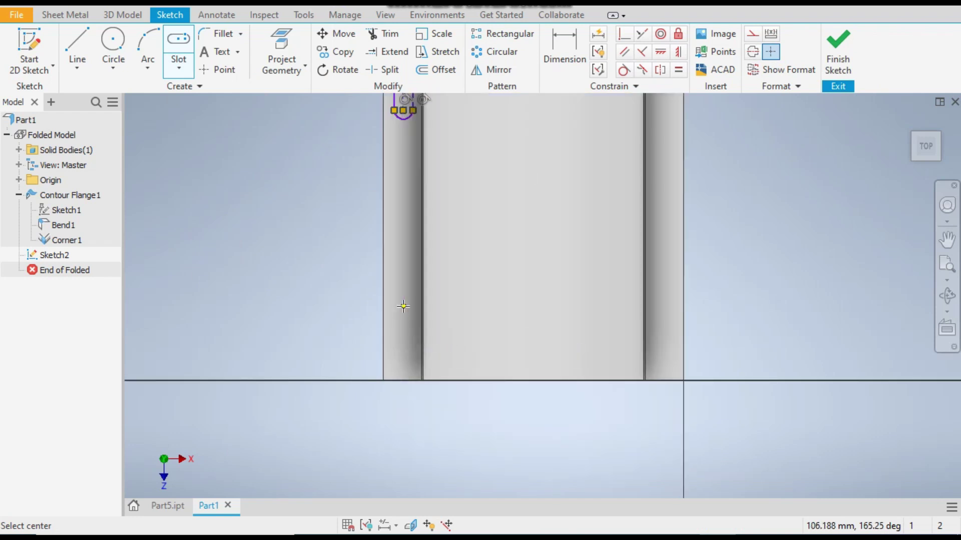
Step: Draw a second lengthwise center-point slot along the left flange near its front end, extending about 21 mm from its center to the arc center
click(404, 306)
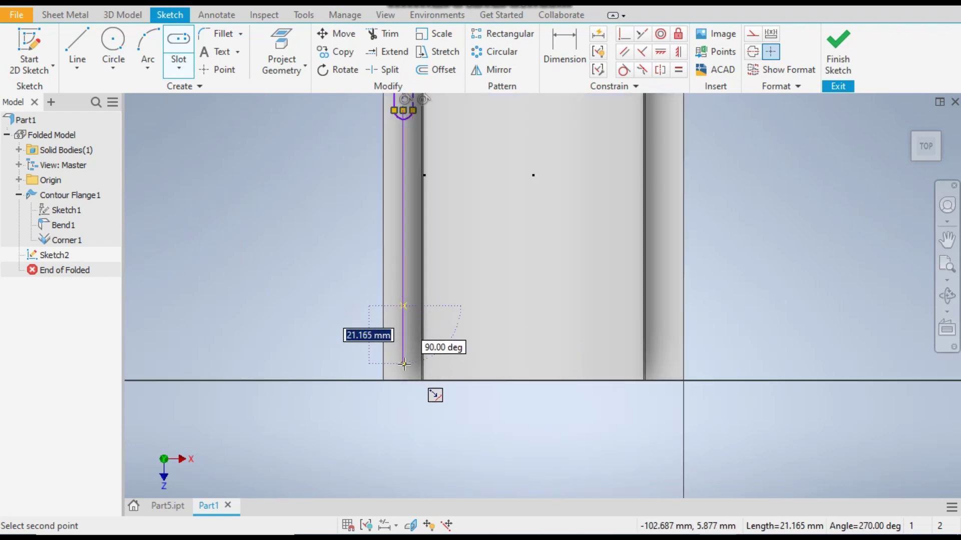
click(404, 364)
click(413, 328)
scroll(316, 151, down, 3)
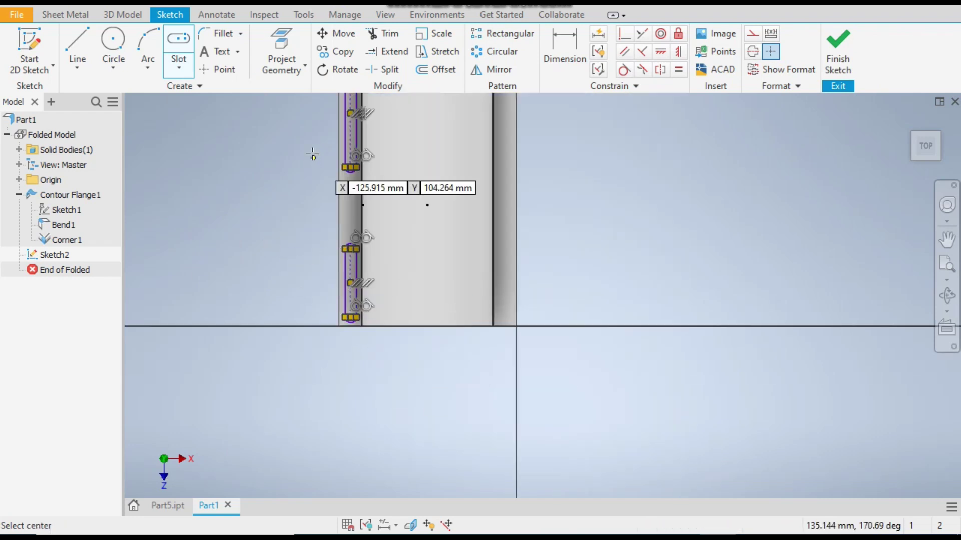
scroll(353, 149, down, 2)
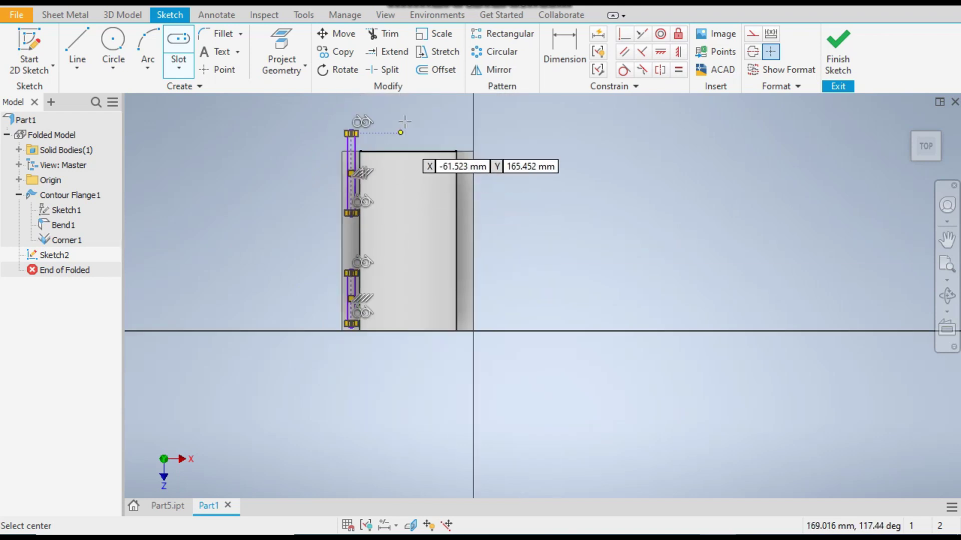
Step: Dimension the rear slot's centerline between its arc centers at 15 mm
scroll(322, 204, up, 4)
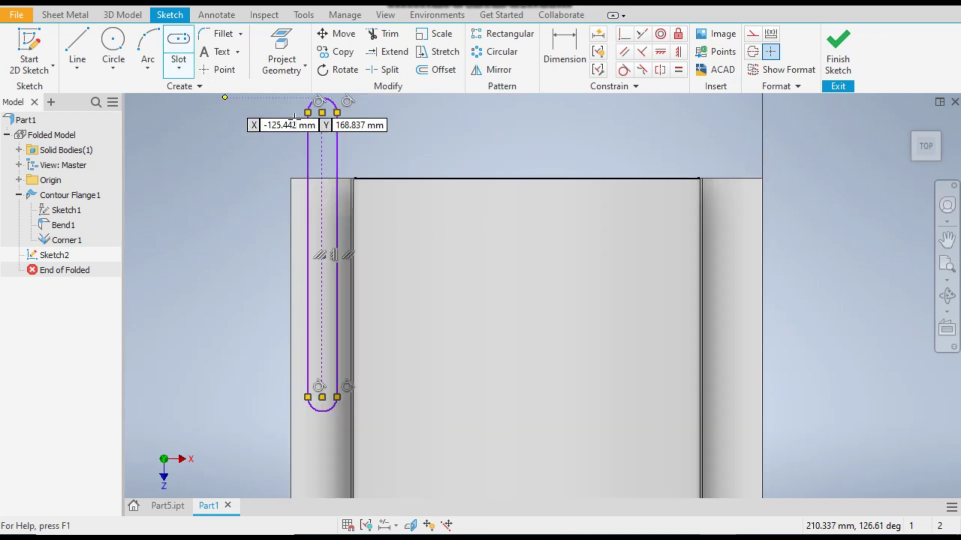
click(567, 46)
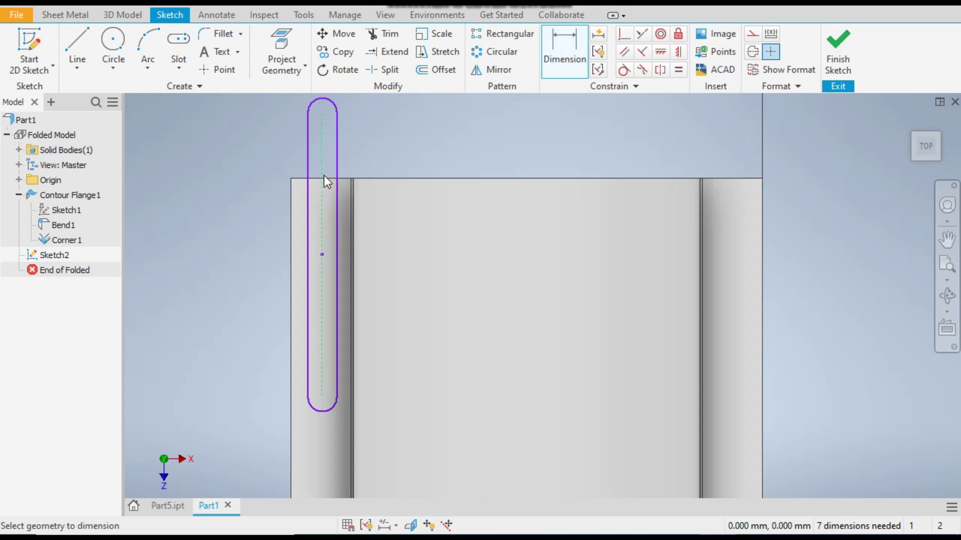
click(324, 175)
click(223, 206)
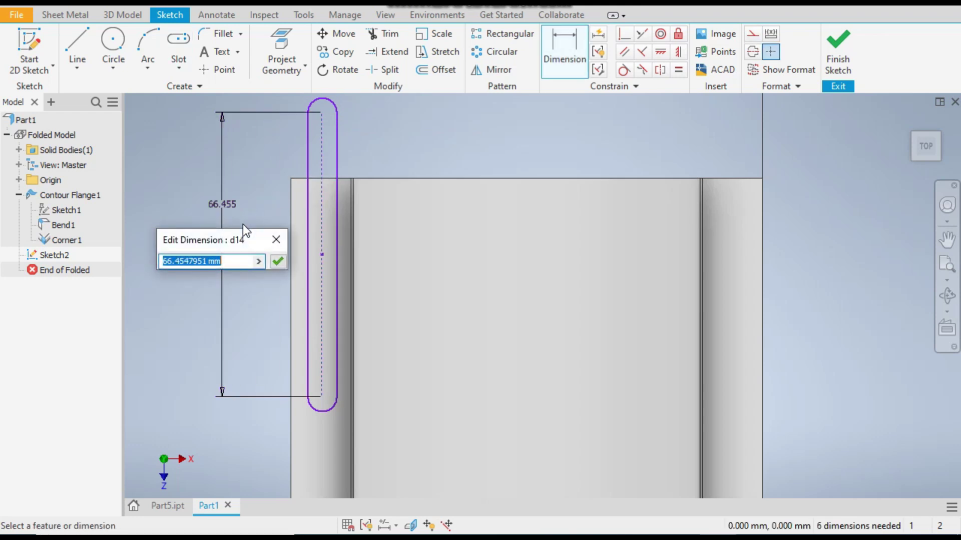
text(15)
key(Return)
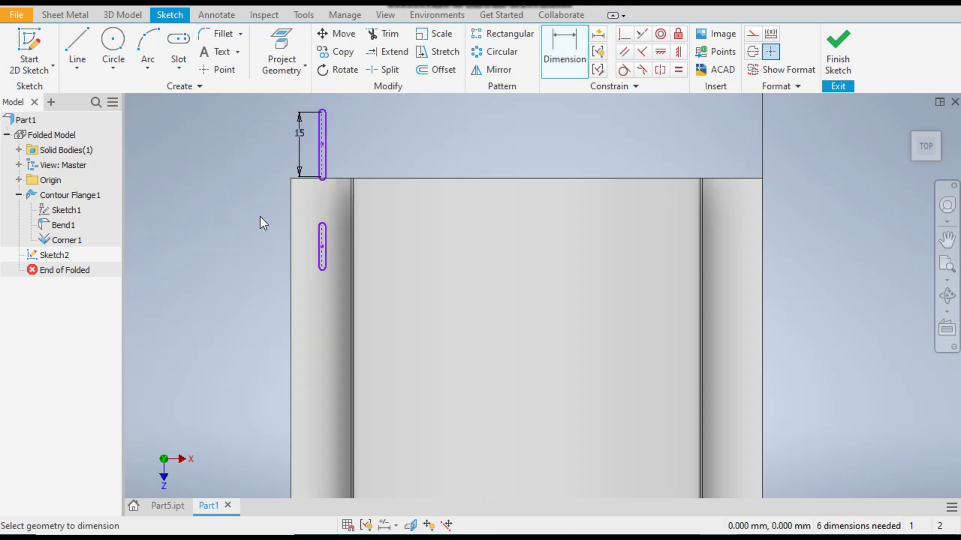
Step: Dimension the end arc of the rear slot with a 3 mm radius and finish dimensioning
scroll(356, 131, up, 3)
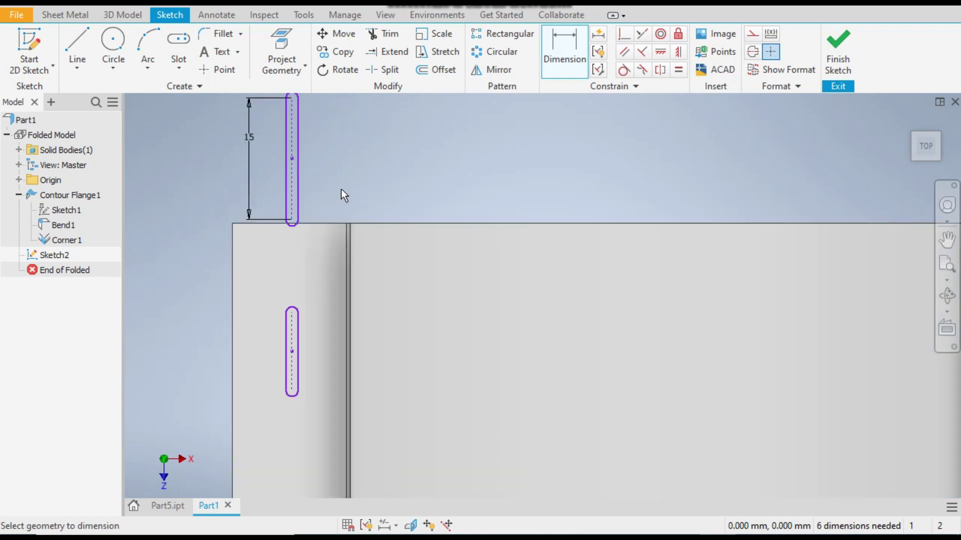
scroll(289, 191, up, 4)
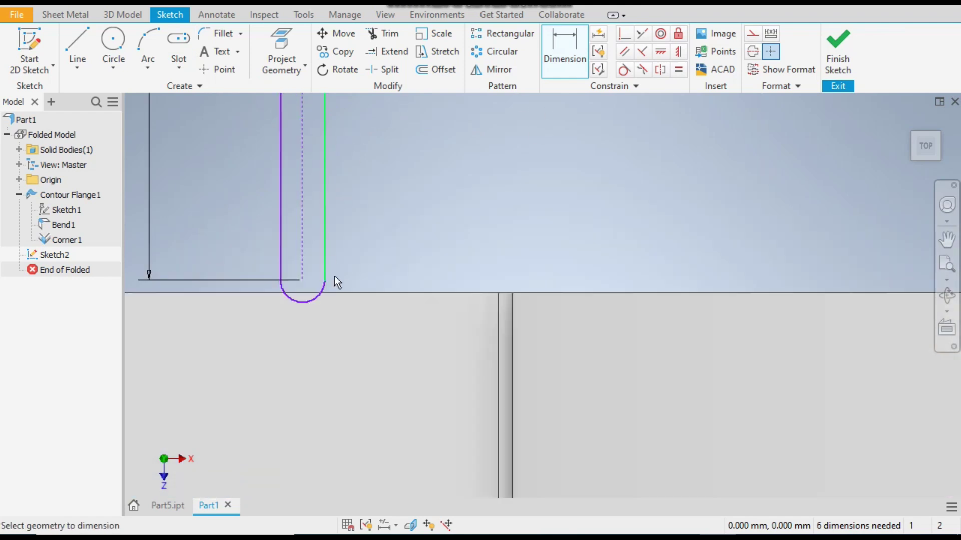
click(318, 301)
click(392, 359)
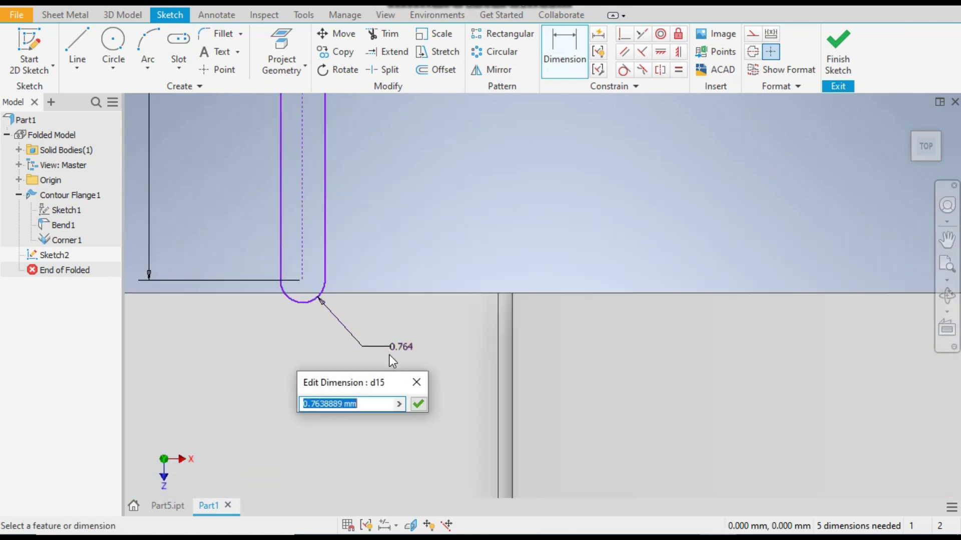
text(3)
key(Return)
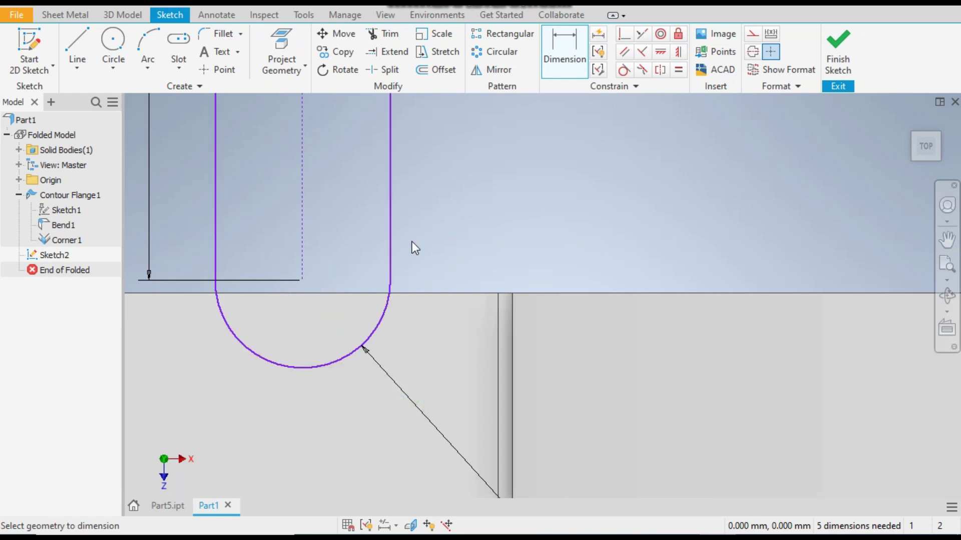
scroll(433, 248, down, 4)
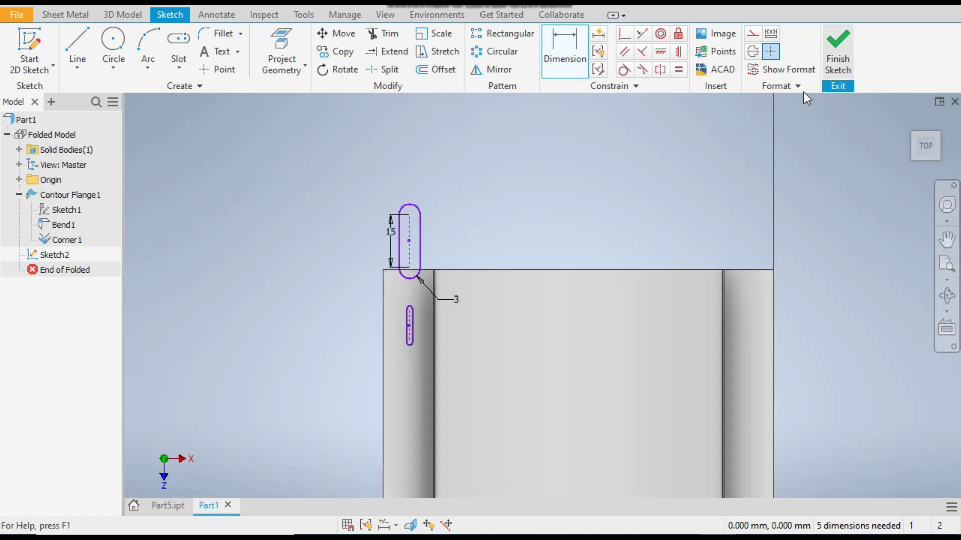
right_click(494, 193)
click(535, 193)
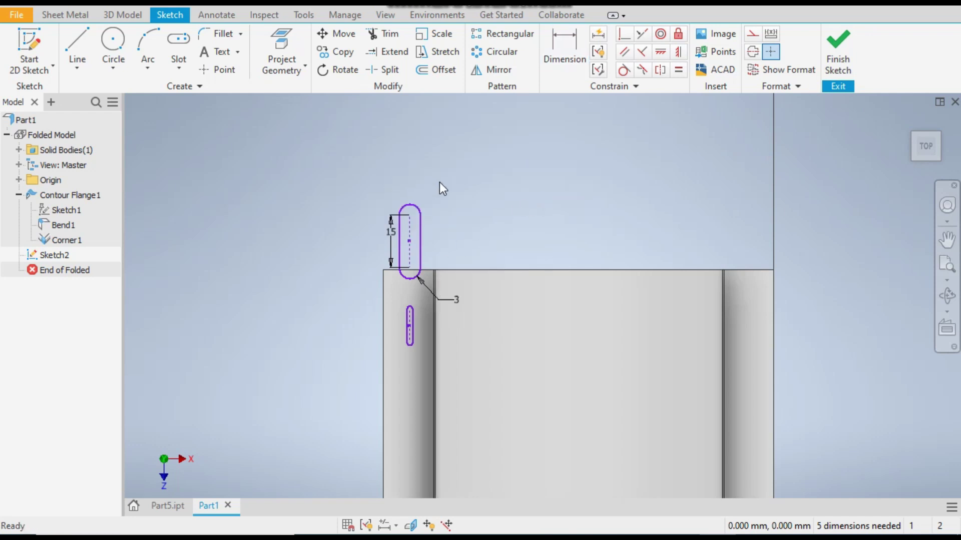
Step: Reposition both slots along the left flange, moving the front one farther forward and the rear one fully inside the flange's rear edge
scroll(416, 293, down, 4)
scroll(399, 295, up, 5)
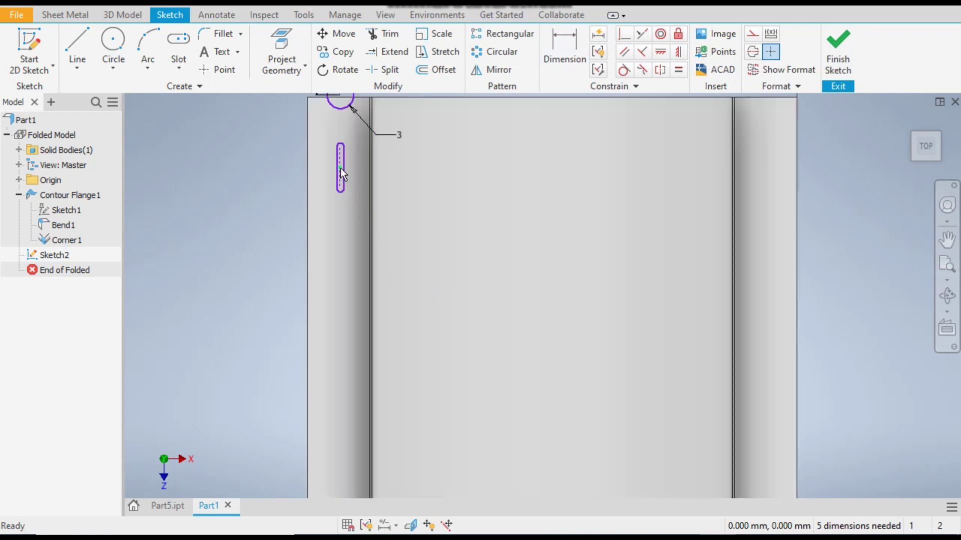
drag(341, 167, 339, 470)
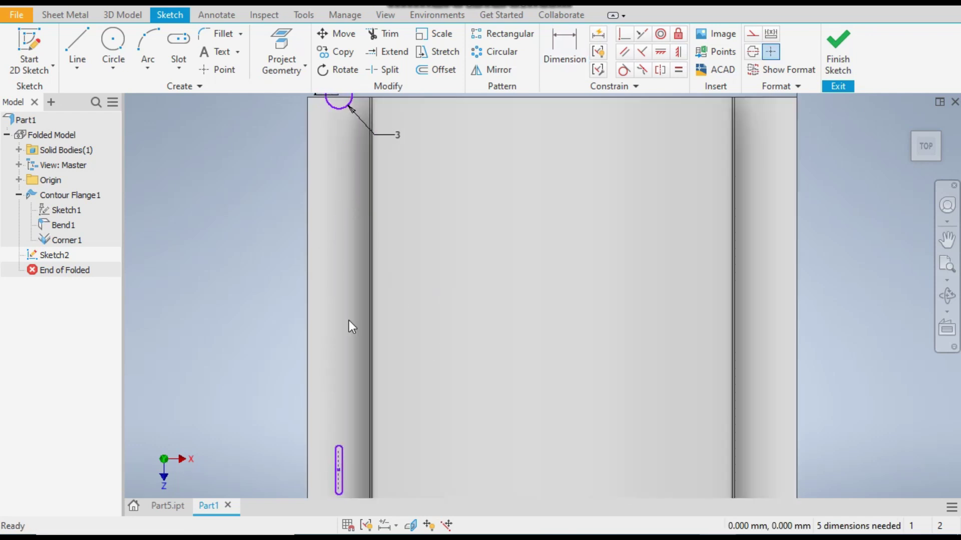
scroll(350, 320, down, 2)
drag(346, 181, 347, 256)
scroll(343, 154, up, 3)
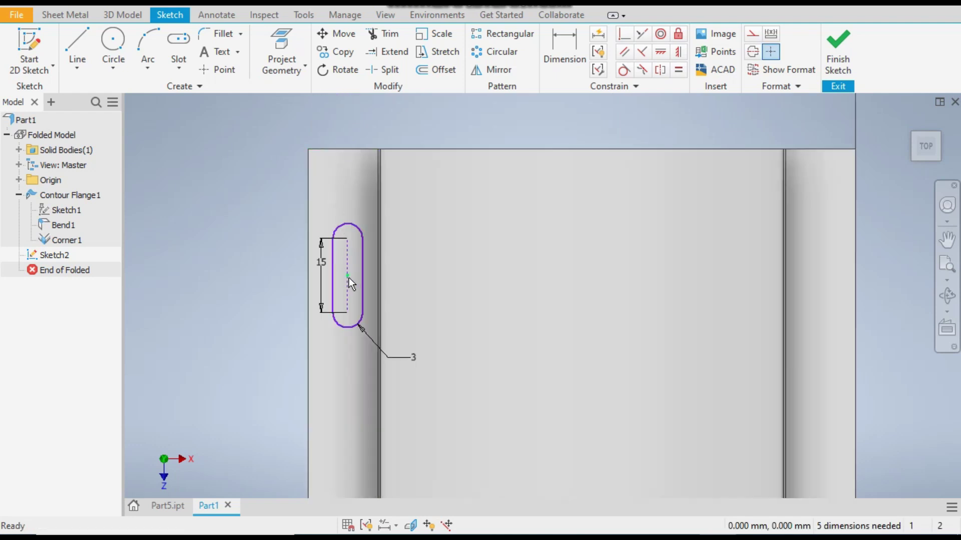
mouse_move(349, 277)
mouse_down()
mouse_move(350, 311)
mouse_move(353, 270)
mouse_up()
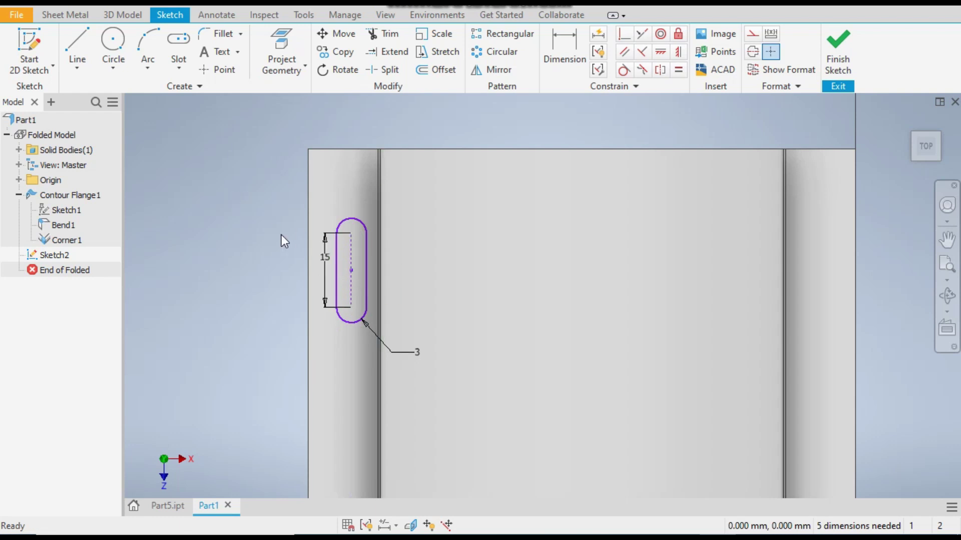
click(551, 44)
click(345, 152)
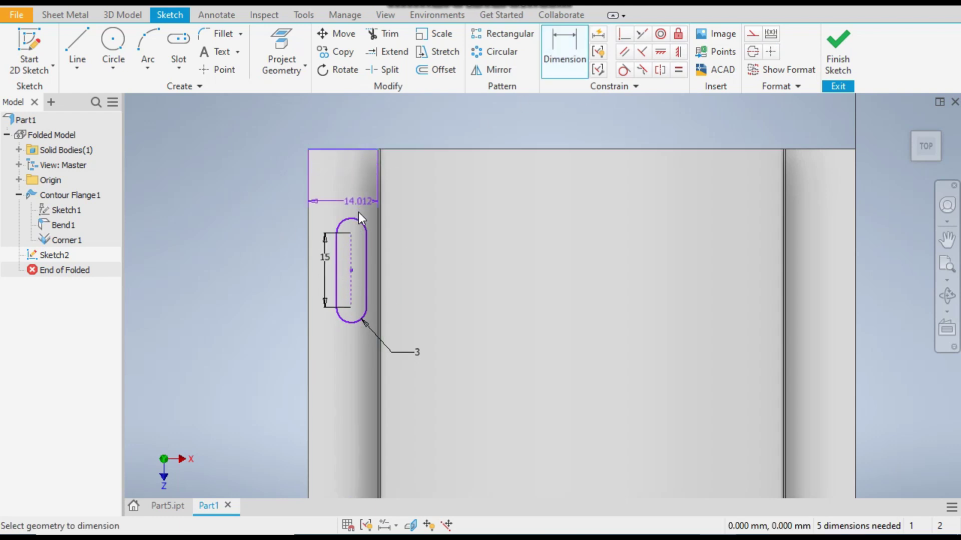
click(352, 270)
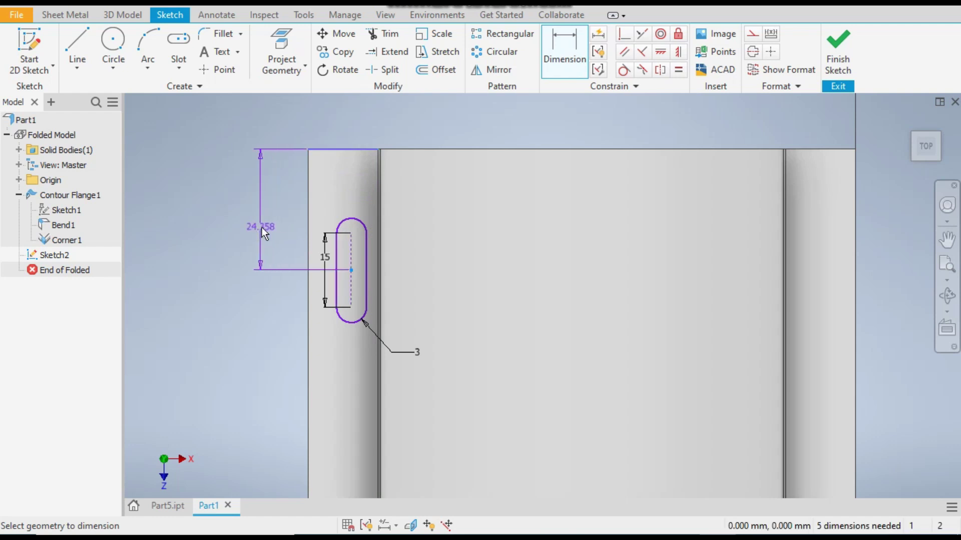
right_click(260, 227)
click(302, 226)
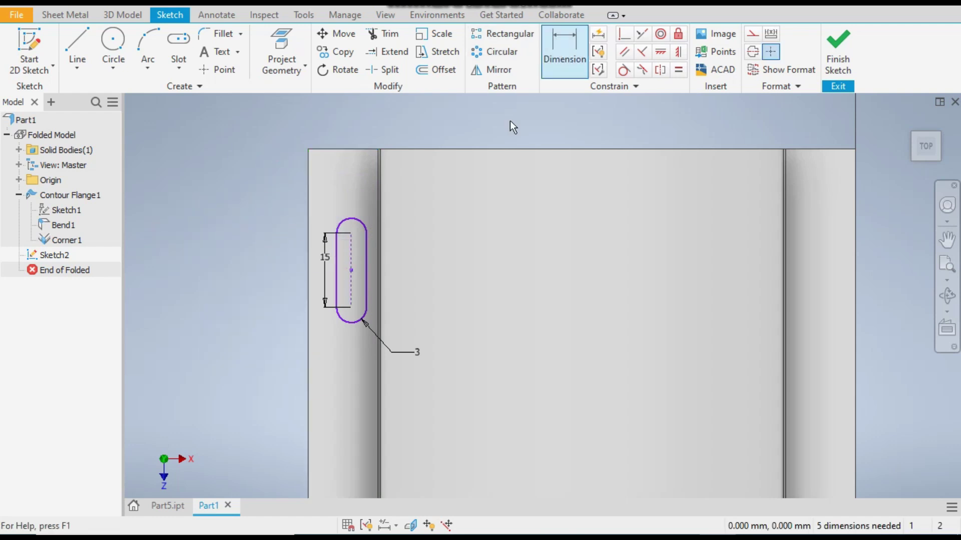
Step: Dimension the rear slot's upper arc center at 25 mm from the rear edge of the left flange
click(564, 49)
click(353, 235)
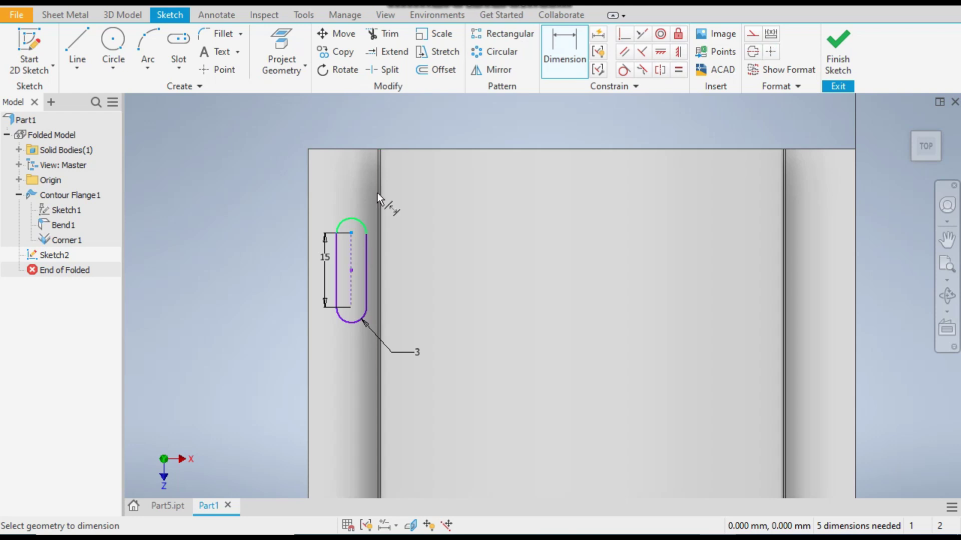
click(357, 149)
click(299, 194)
text(25)
key(Return)
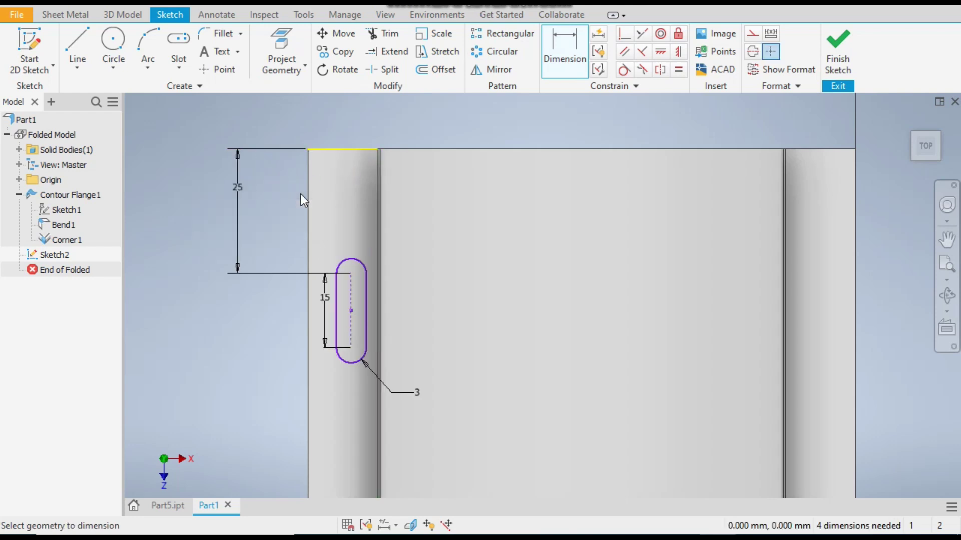
Step: Dimension the rear slot's centerline at 7.5 mm from the outer edge of the left flange and finish dimensioning
scroll(301, 194, down, 3)
scroll(308, 270, up, 5)
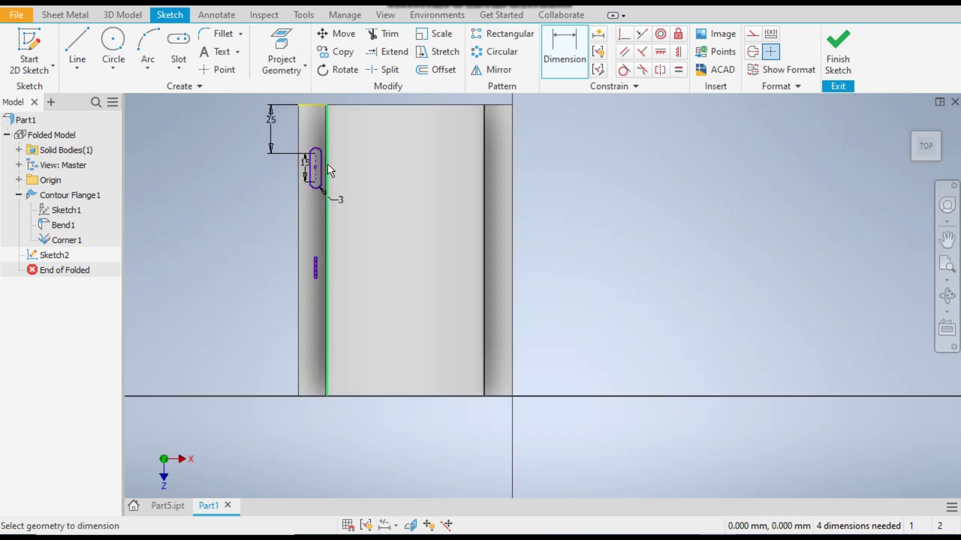
scroll(300, 181, down, 2)
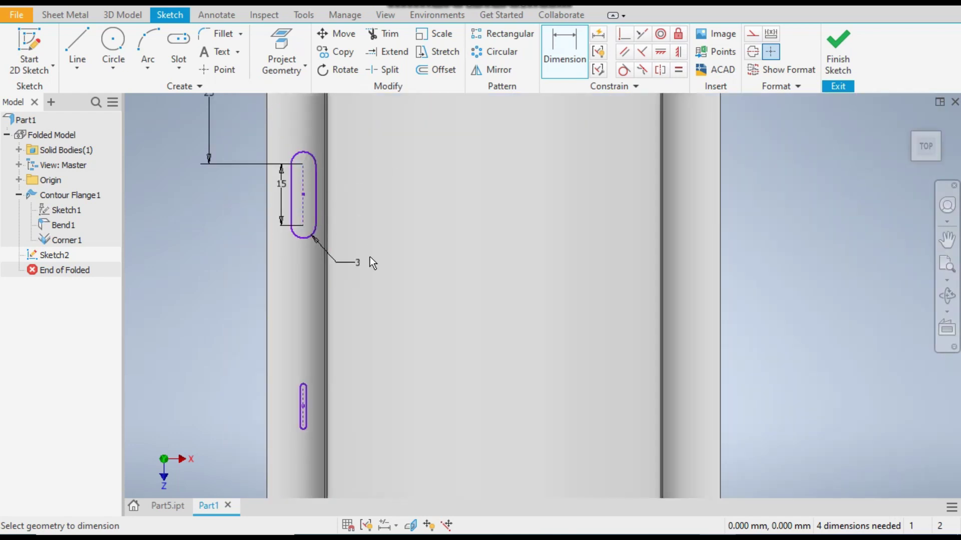
scroll(365, 250, down, 2)
scroll(333, 130, up, 3)
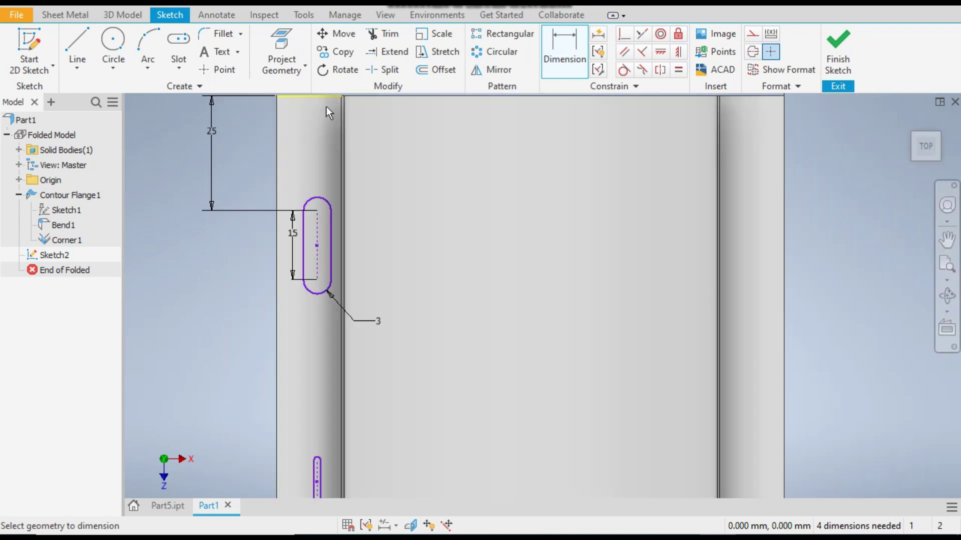
click(278, 255)
click(317, 234)
click(215, 307)
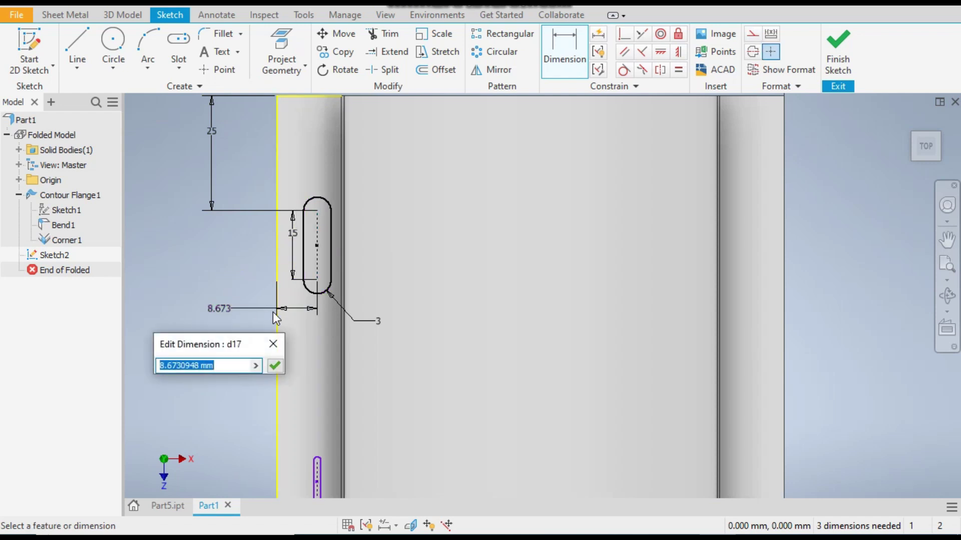
text(7.5)
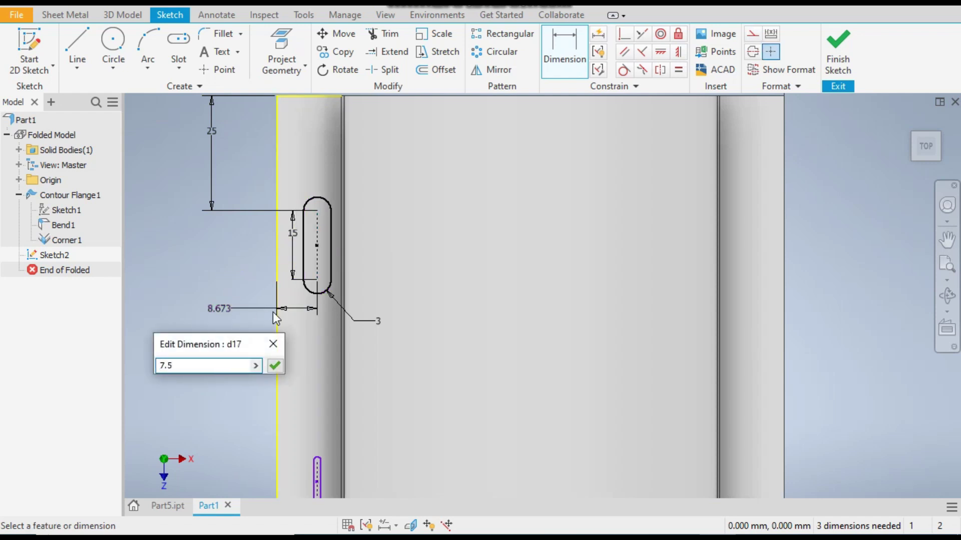
key(Return)
scroll(316, 190, down, 2)
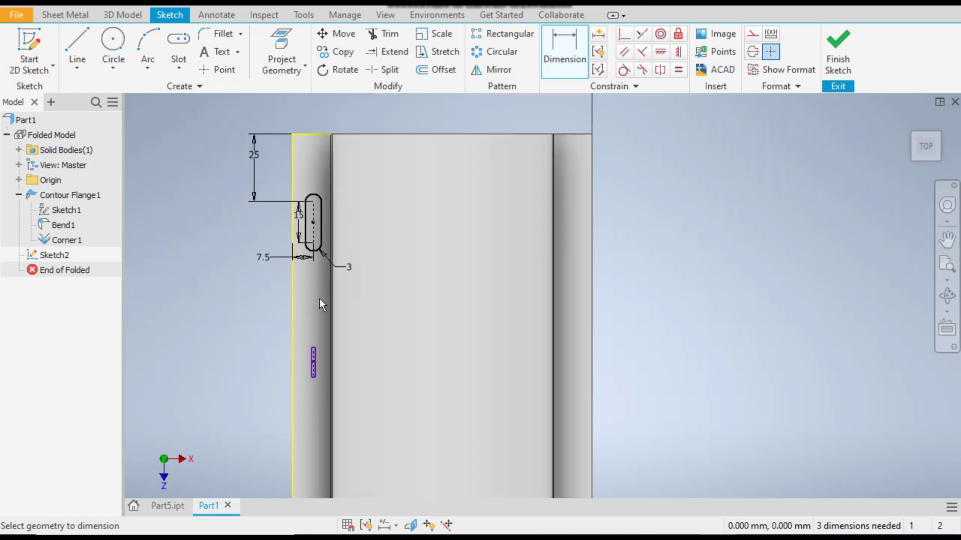
right_click(646, 212)
click(693, 214)
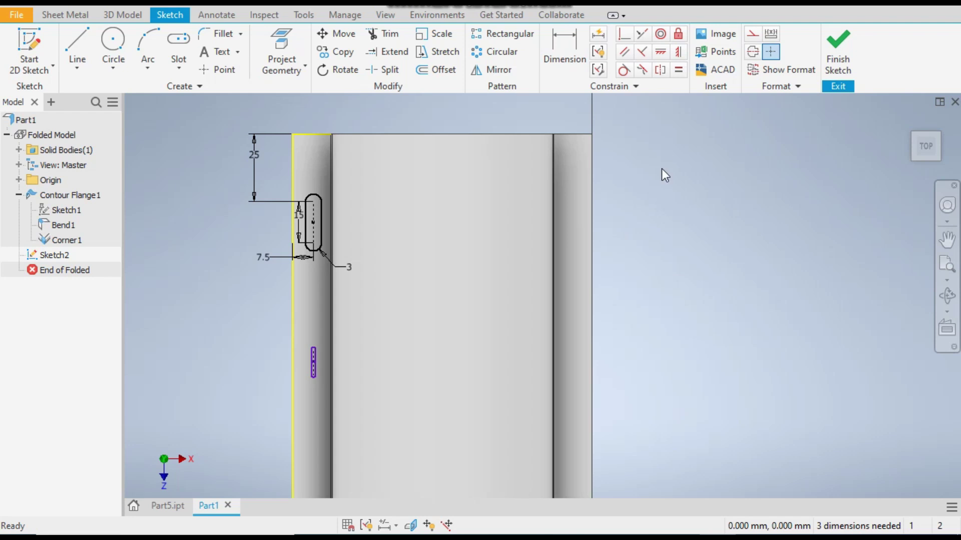
Step: Apply an Equal constraint between the centerlines of the rear and front slots
click(678, 71)
scroll(312, 378, up, 3)
scroll(331, 109, down, 2)
scroll(331, 110, up, 5)
click(316, 127)
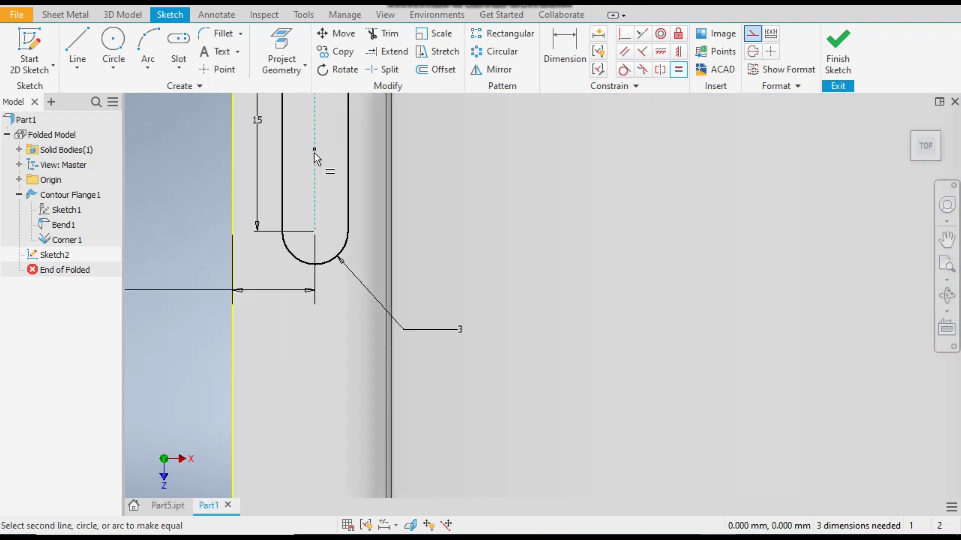
scroll(281, 227, down, 3)
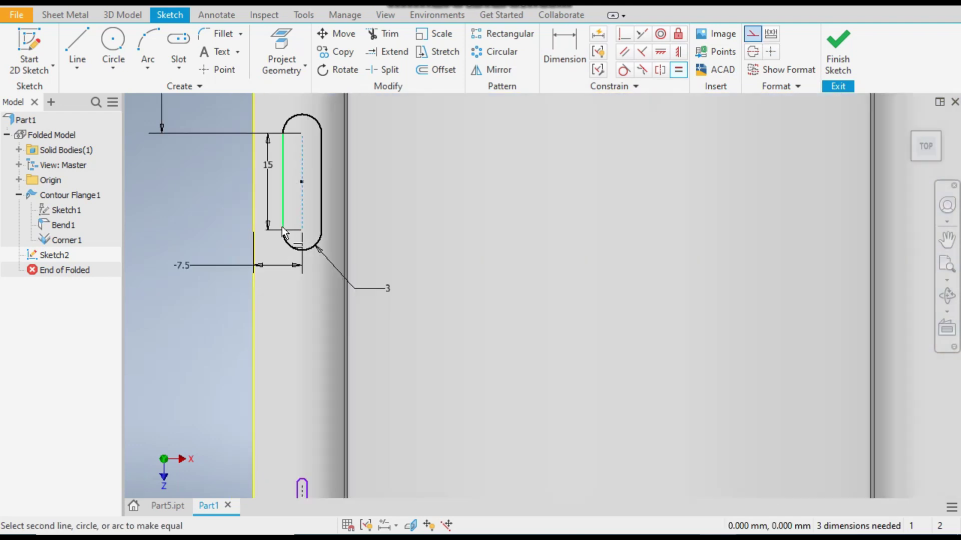
scroll(260, 282, down, 3)
scroll(260, 282, up, 3)
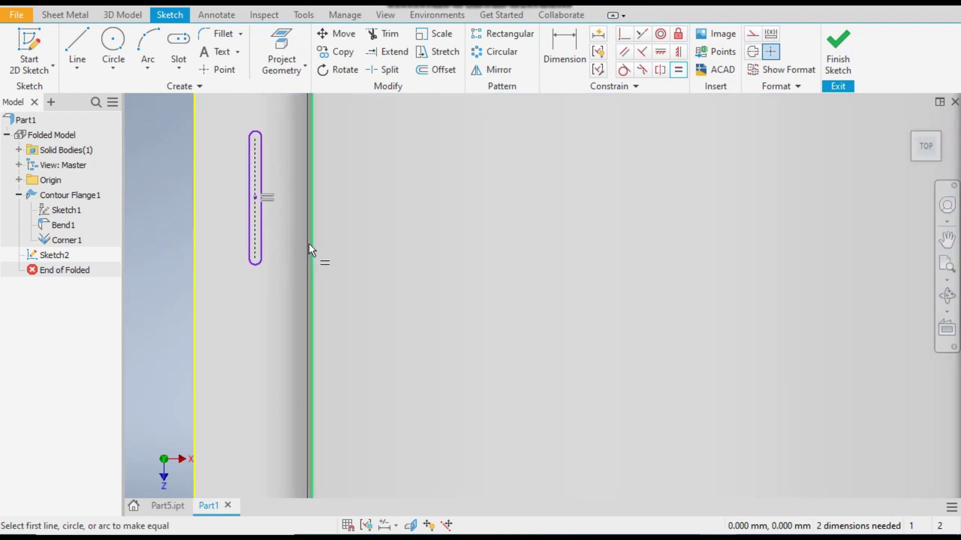
scroll(185, 154, down, 5)
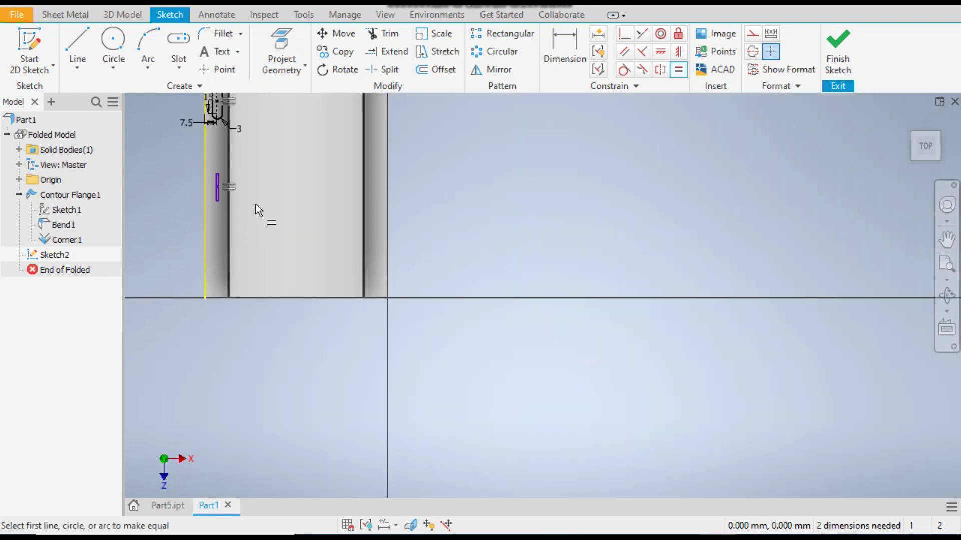
scroll(178, 143, down, 2)
scroll(257, 101, up, 5)
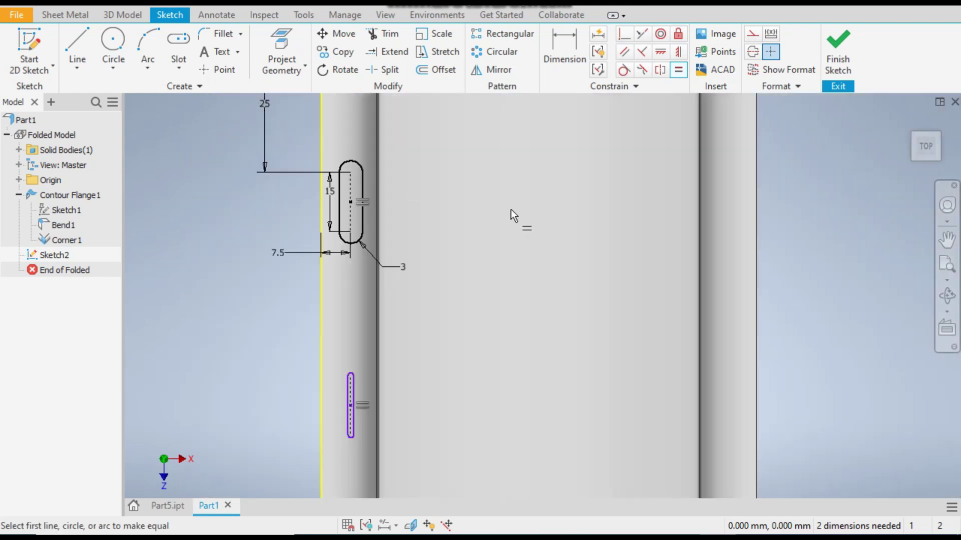
scroll(376, 191, up, 2)
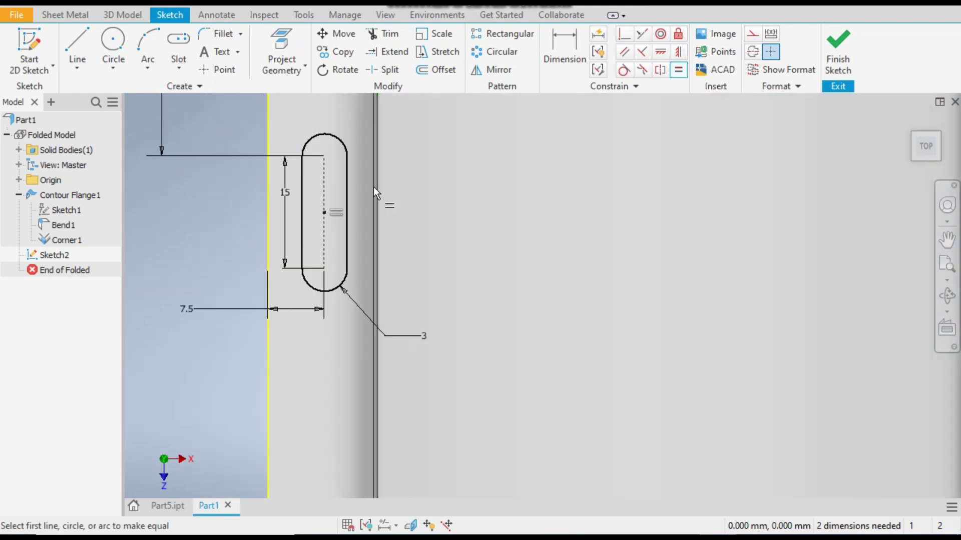
Step: Apply an Equal constraint between the end arcs of the rear and front slots and finish the constraint command
click(342, 149)
scroll(256, 138, down, 3)
scroll(297, 274, up, 3)
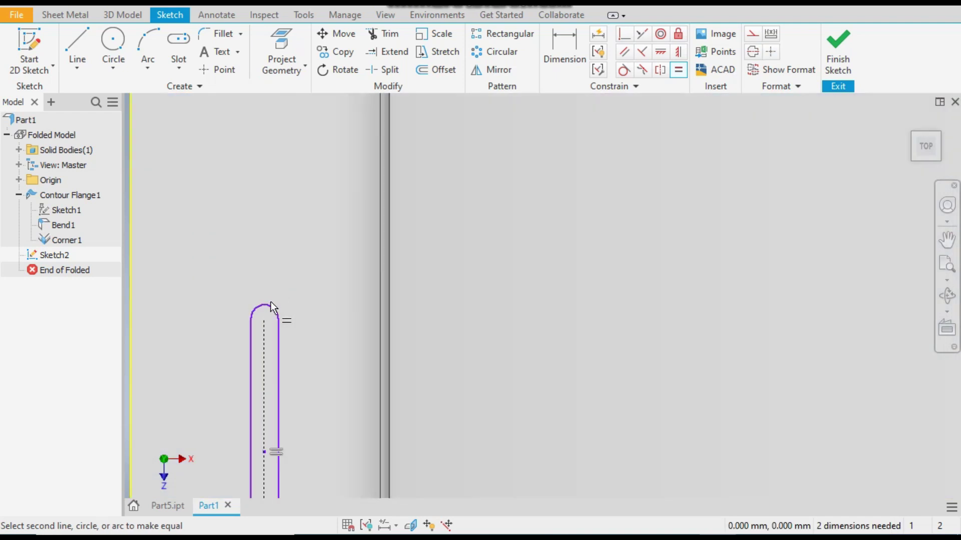
click(269, 309)
scroll(328, 170, down, 3)
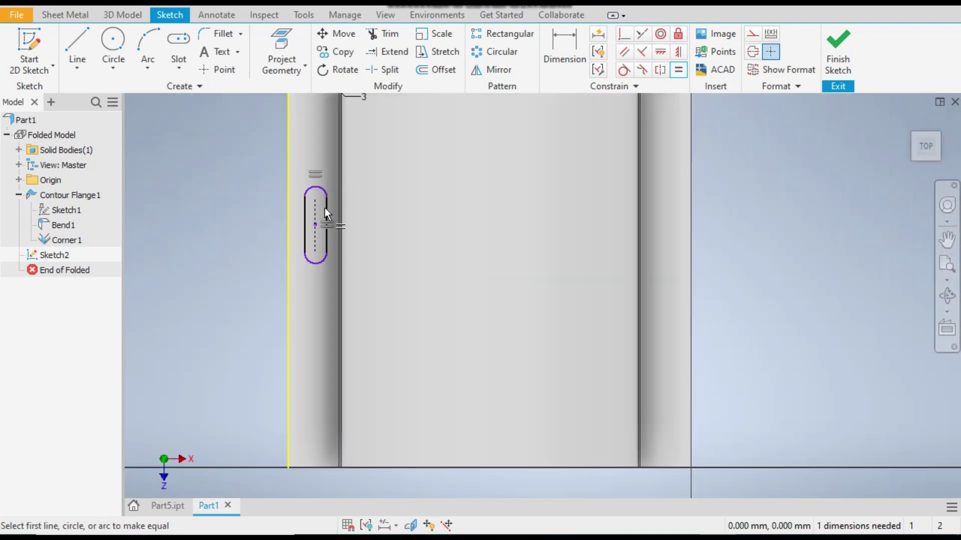
right_click(202, 204)
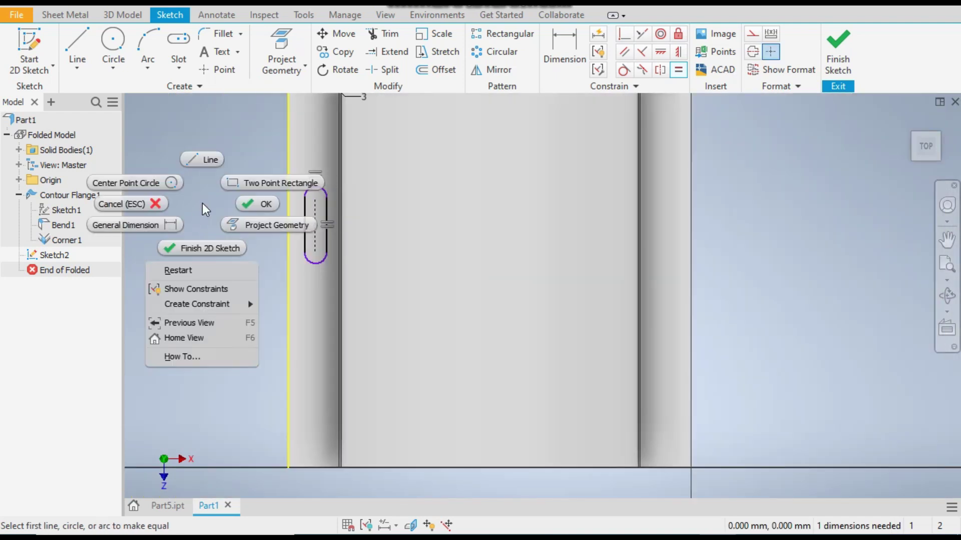
click(250, 203)
scroll(798, 266, down, 3)
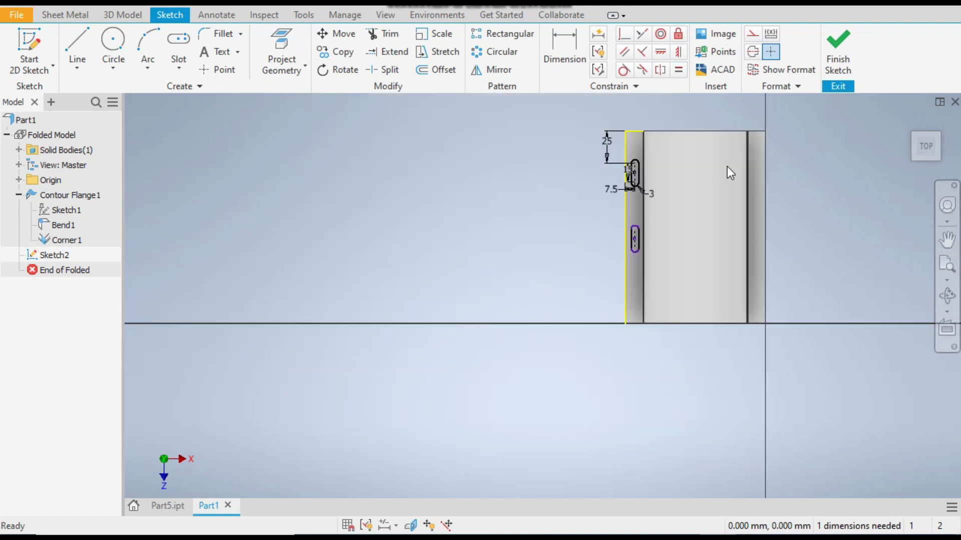
Step: Move the front slot freely along the left flange to test how it can still shift
scroll(720, 172, up, 3)
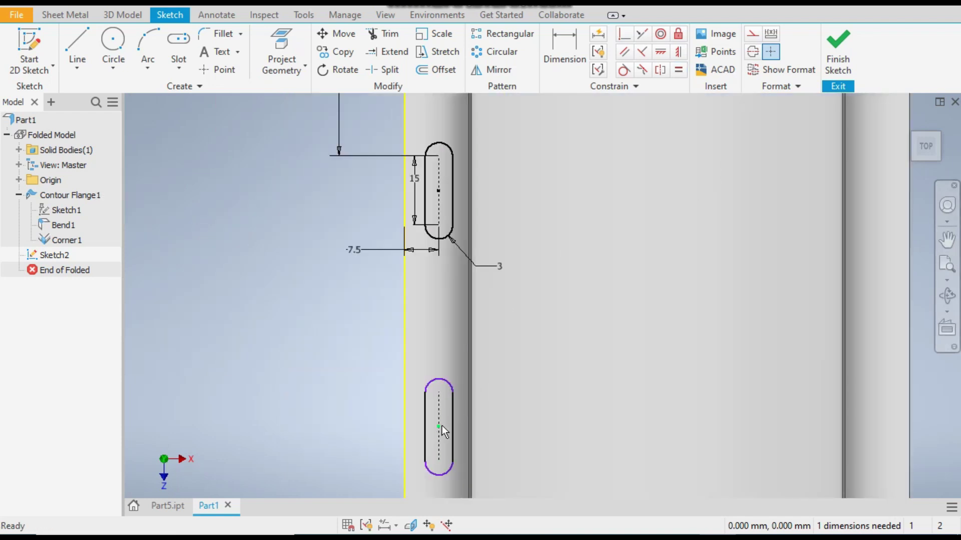
drag(443, 425, 448, 386)
click(451, 369)
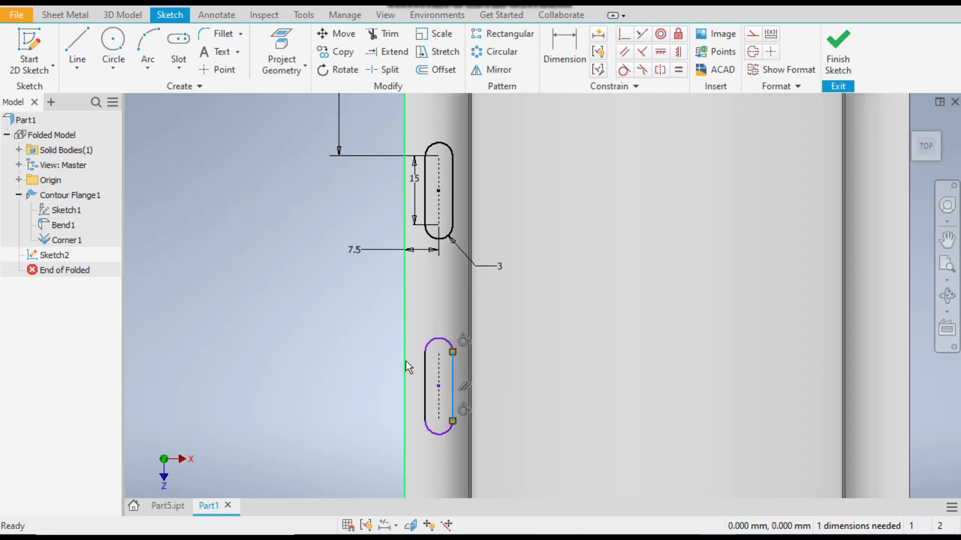
click(352, 357)
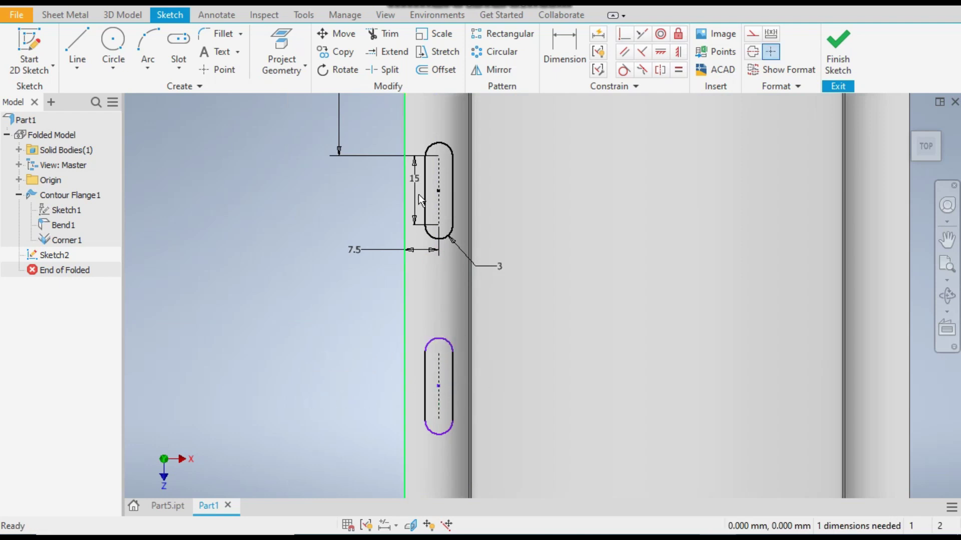
scroll(418, 194, down, 5)
drag(427, 263, 425, 314)
scroll(466, 385, up, 4)
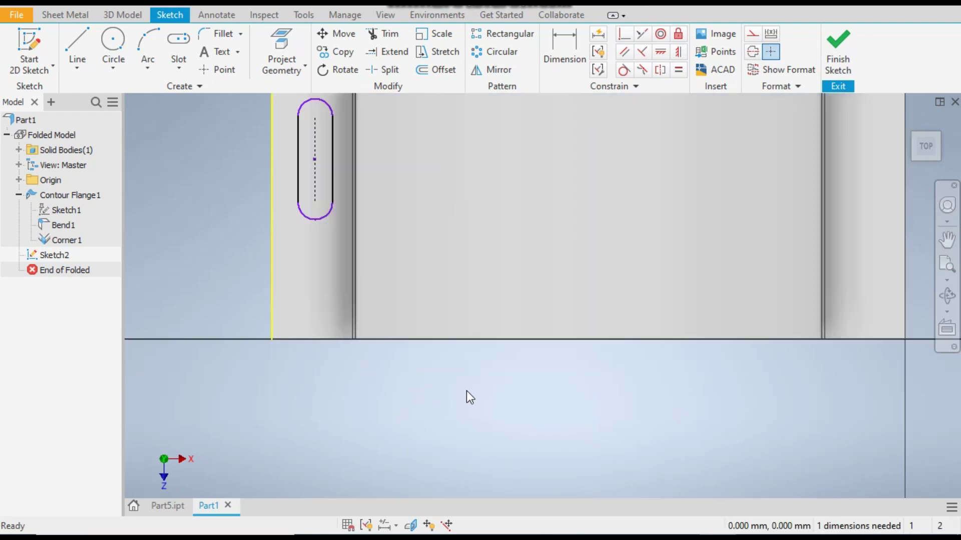
Step: Dimension the front slot's lower arc center at 25 mm from the front edge of the left flange
click(564, 47)
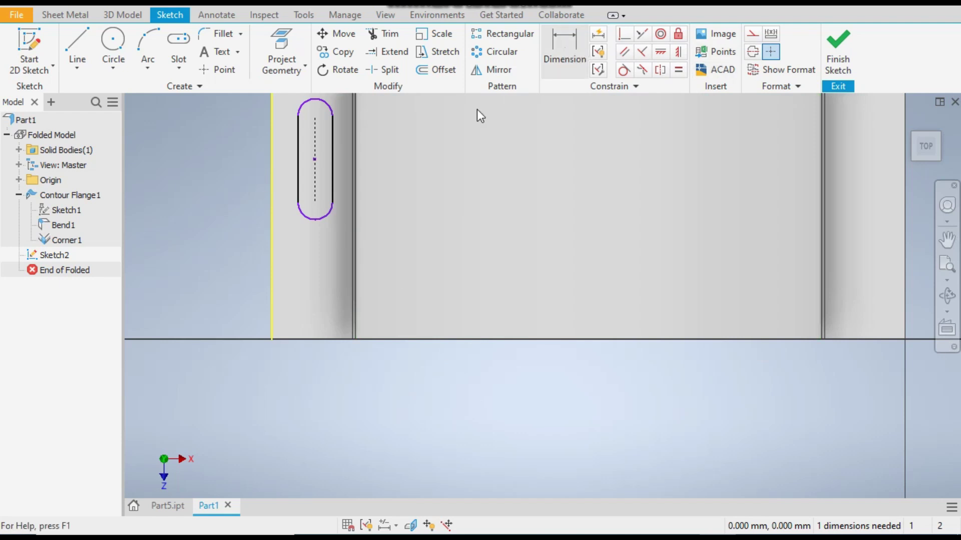
click(560, 46)
click(315, 202)
click(321, 340)
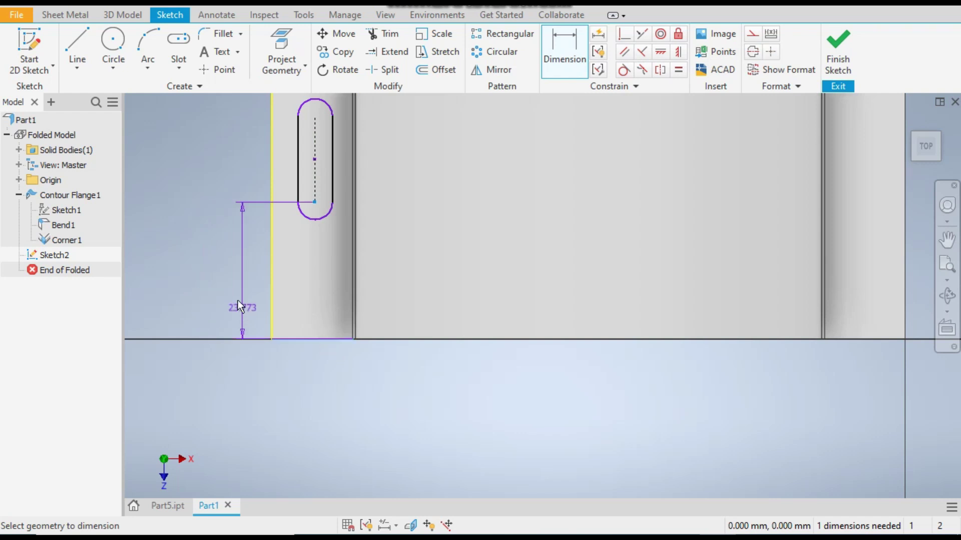
click(237, 297)
key(2)
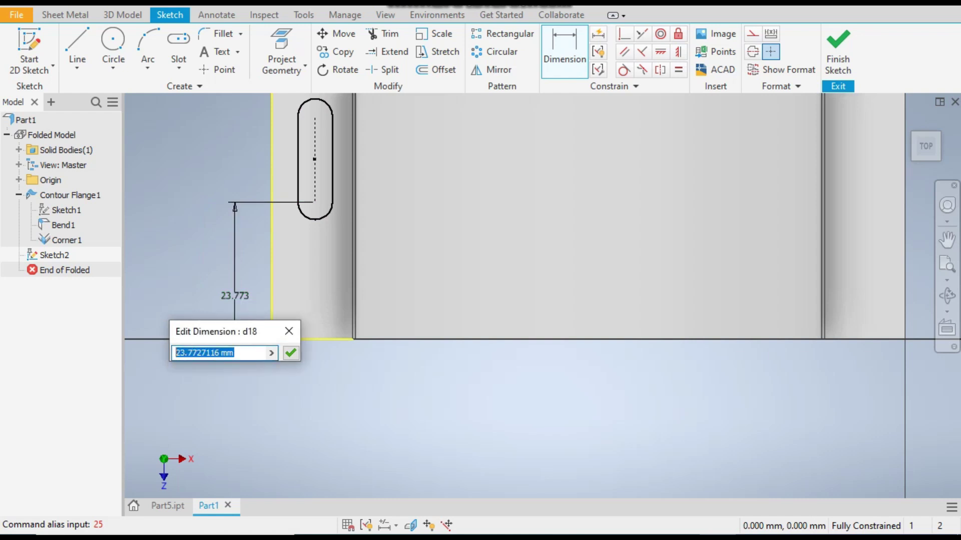
text(25)
key(Return)
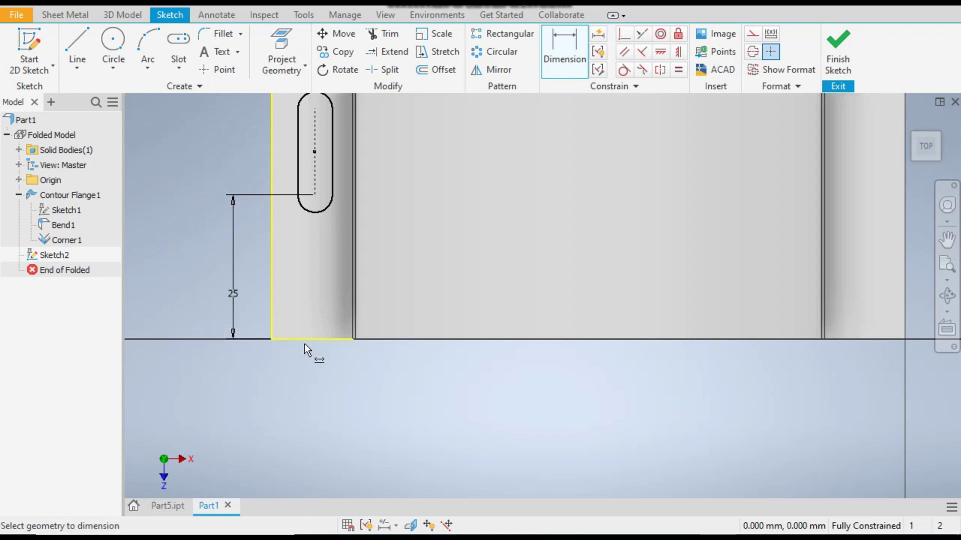
scroll(311, 350, down, 4)
scroll(349, 256, up, 5)
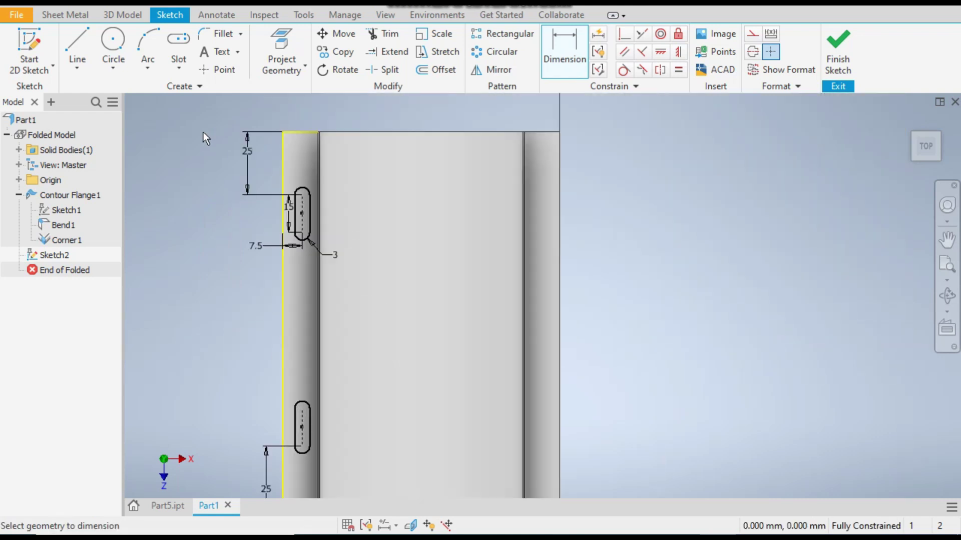
Step: Examine the slot layout of the reference part Part5 from the top view and return to Part1
click(167, 506)
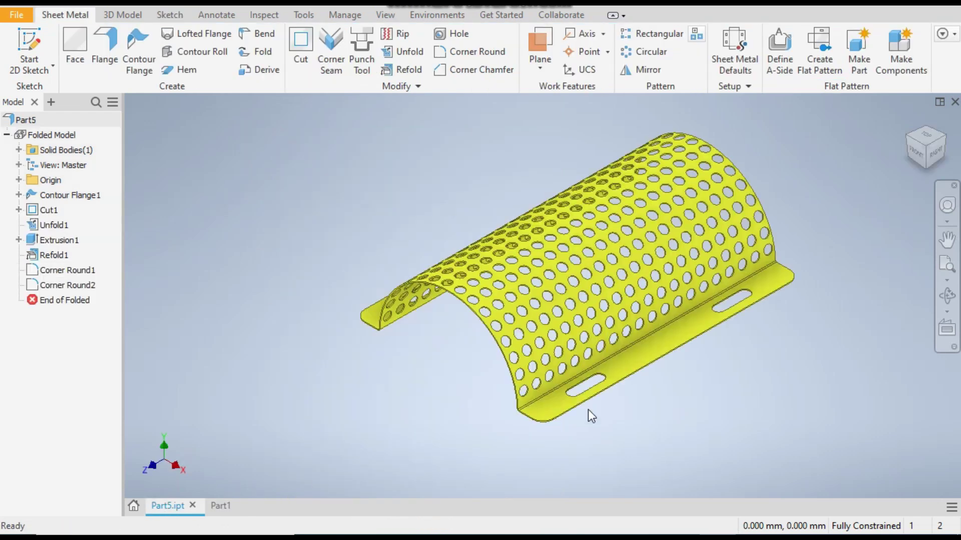
click(924, 137)
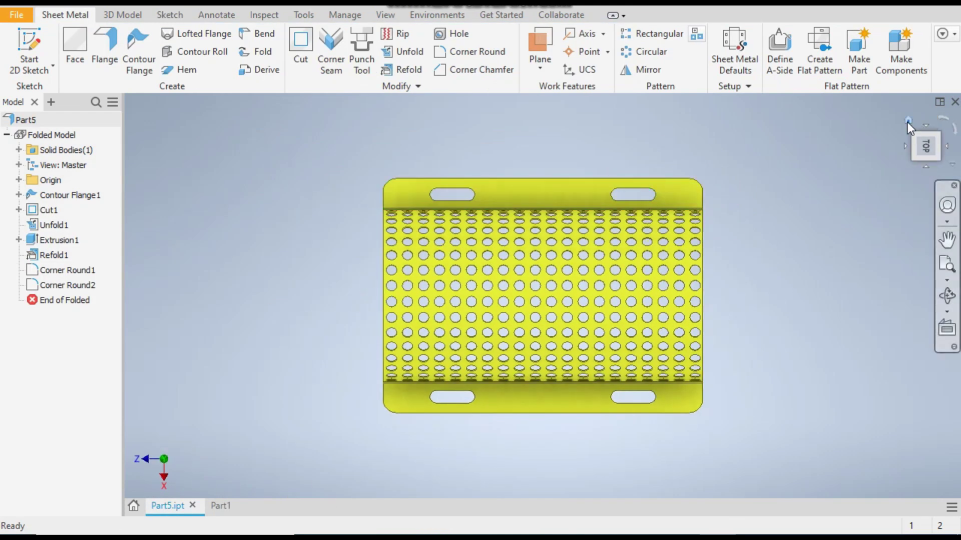
click(907, 121)
click(221, 506)
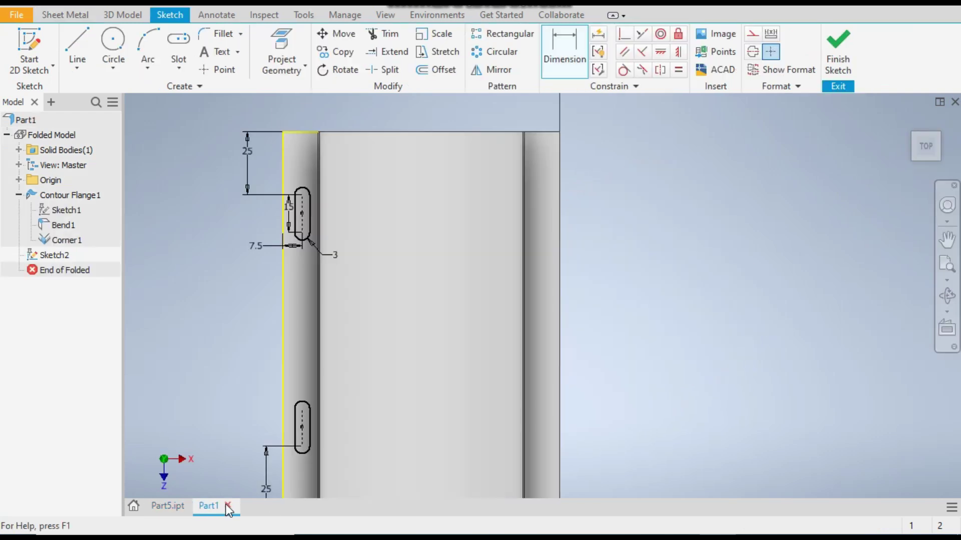
Step: Draw a vertical line from the midpoint of the cover's rear edge along its middle and convert it to construction geometry
click(76, 44)
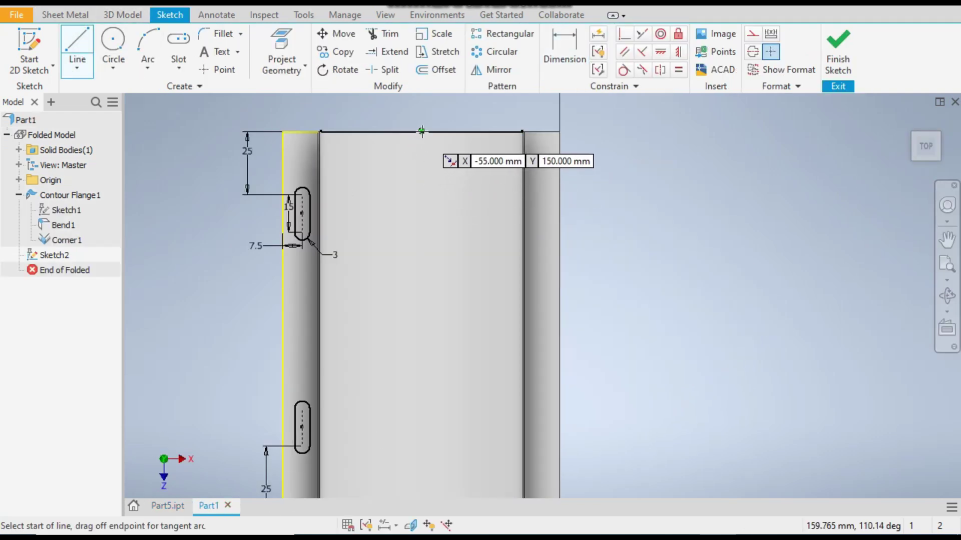
click(420, 131)
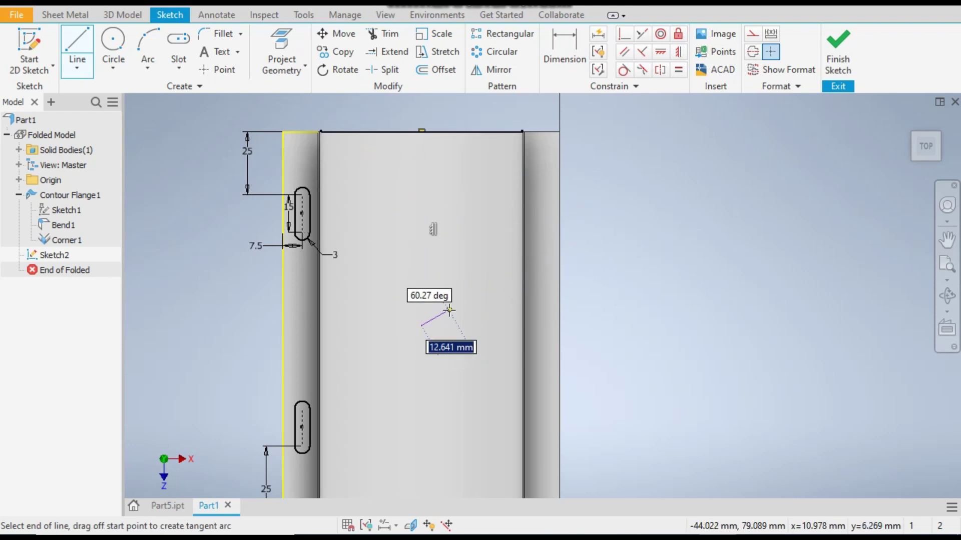
right_click(483, 308)
click(530, 310)
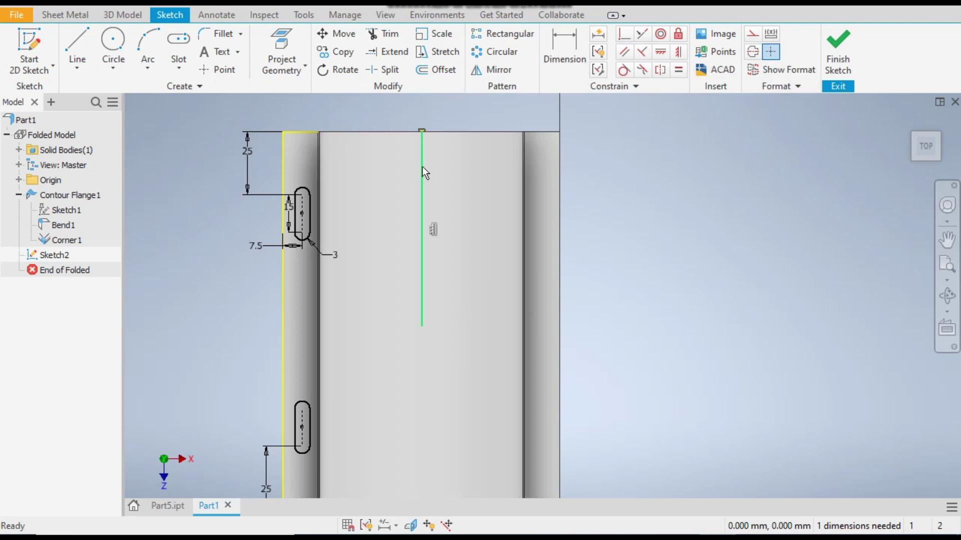
right_click(425, 173)
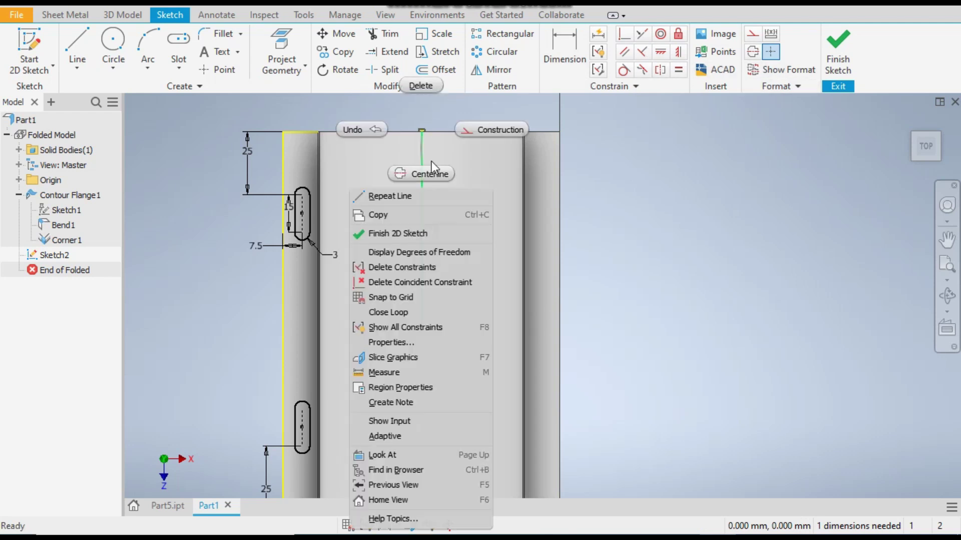
click(485, 131)
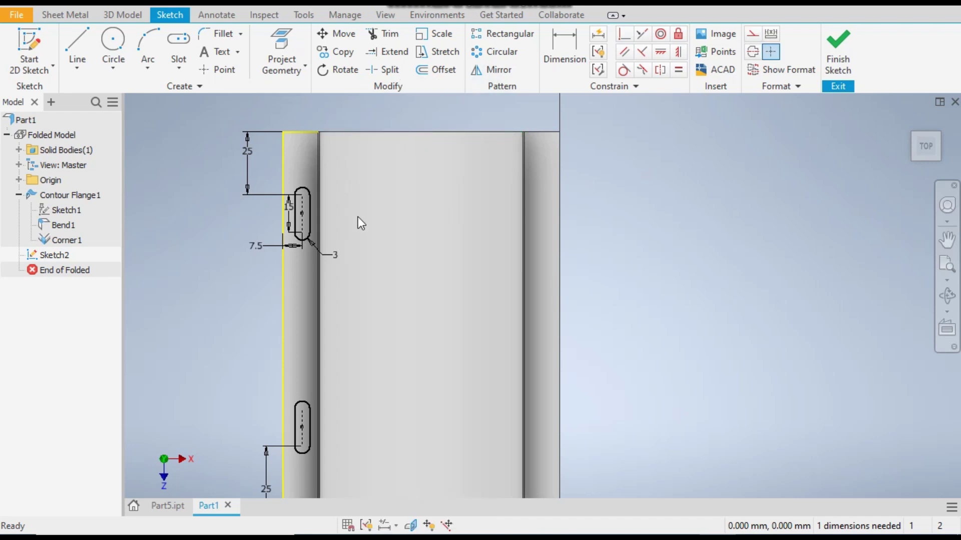
Step: Mirror both left-flange slots about the central construction line onto the right flange
scroll(351, 137, down, 2)
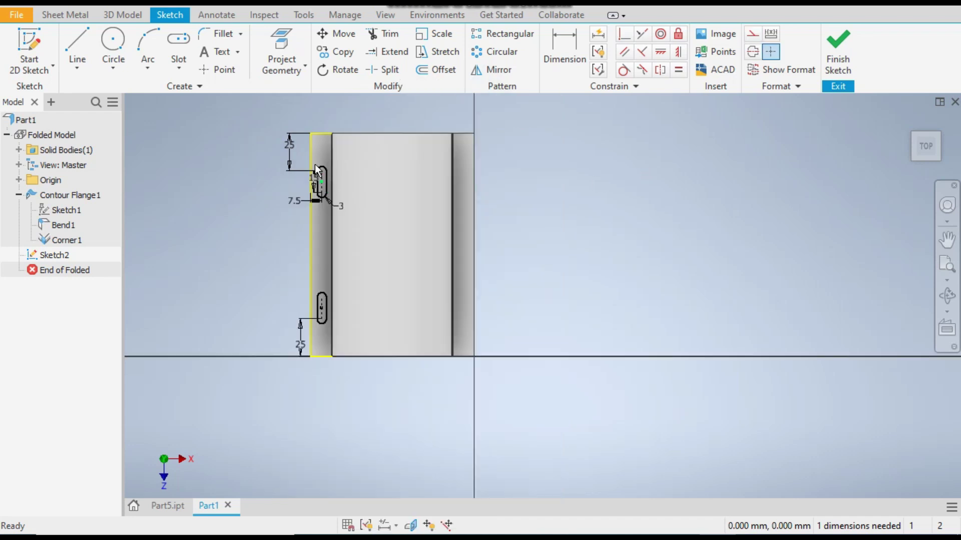
scroll(311, 155, up, 2)
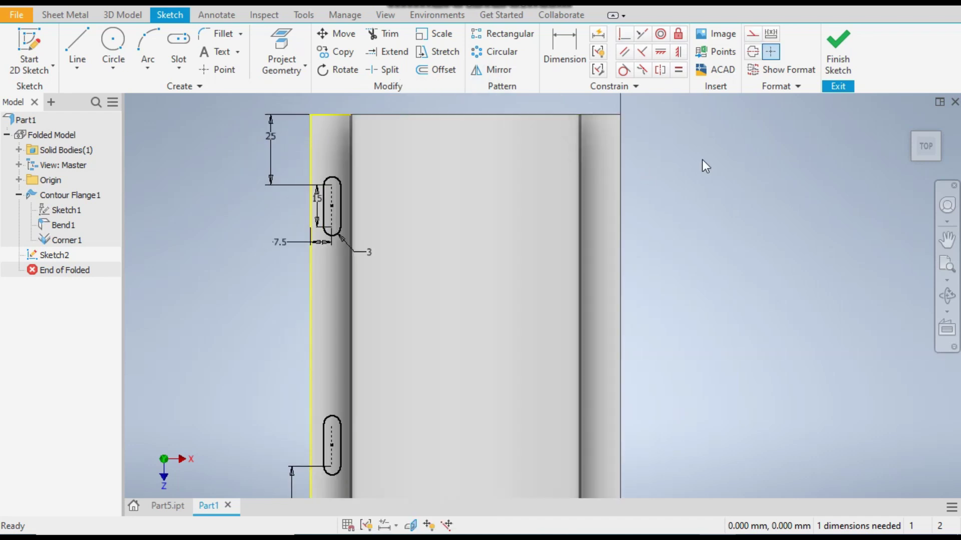
click(495, 73)
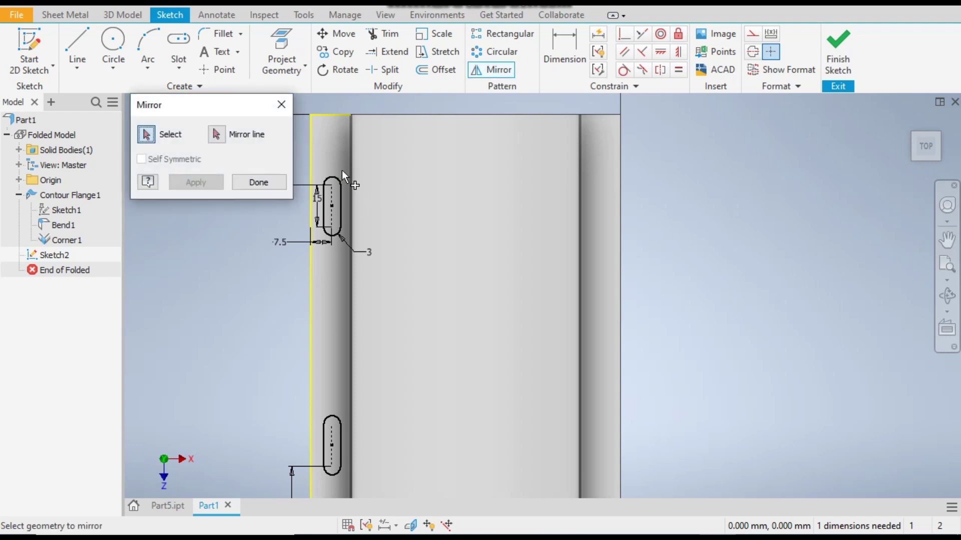
drag(340, 160, 320, 251)
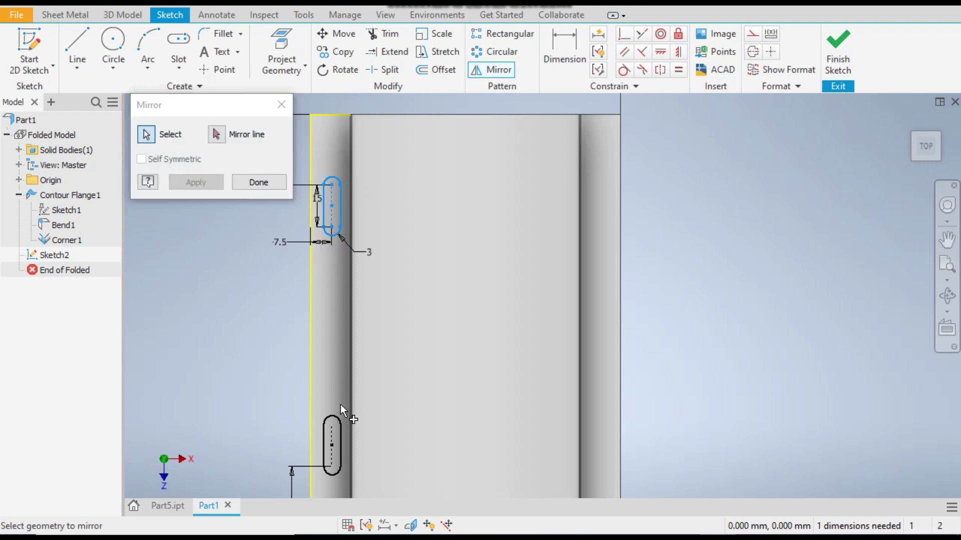
drag(332, 471, 319, 494)
click(216, 135)
click(466, 152)
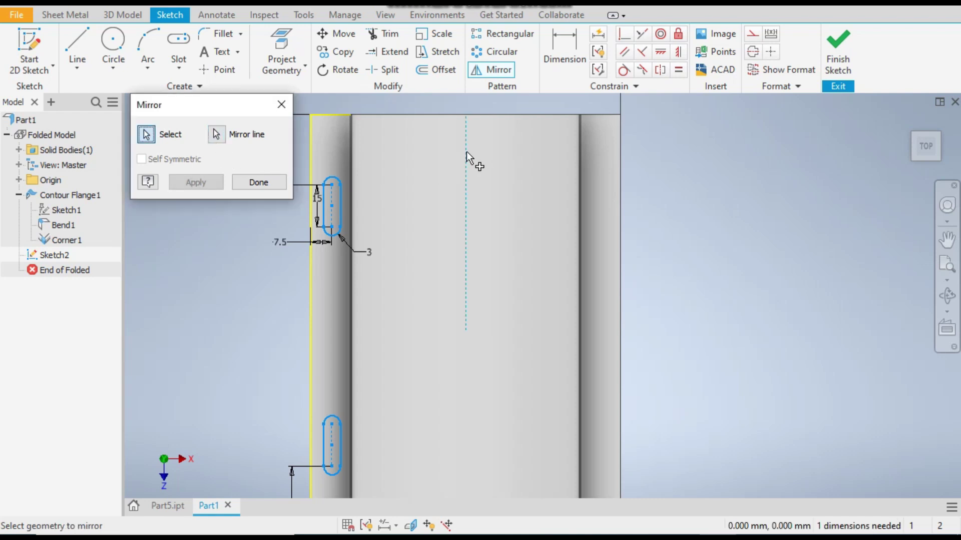
click(207, 187)
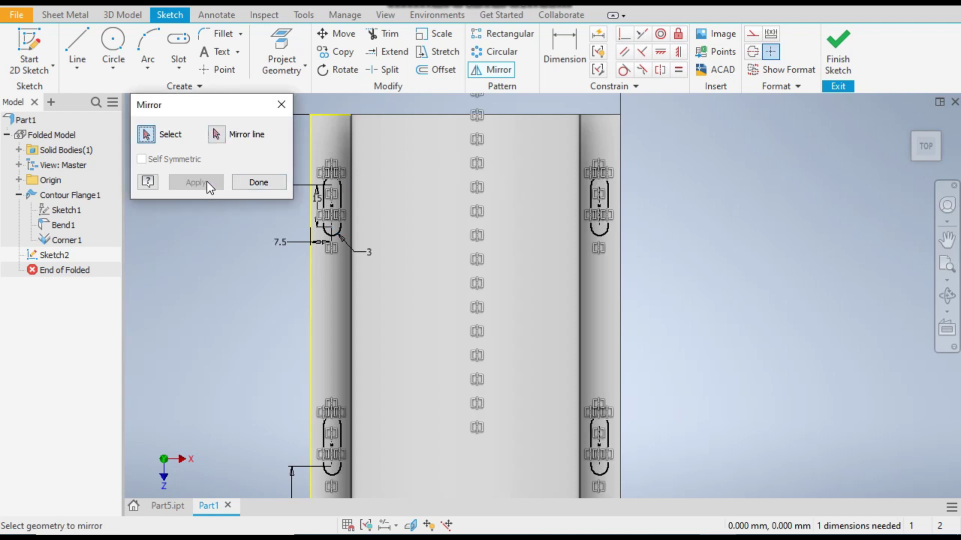
click(245, 181)
scroll(298, 148, down, 3)
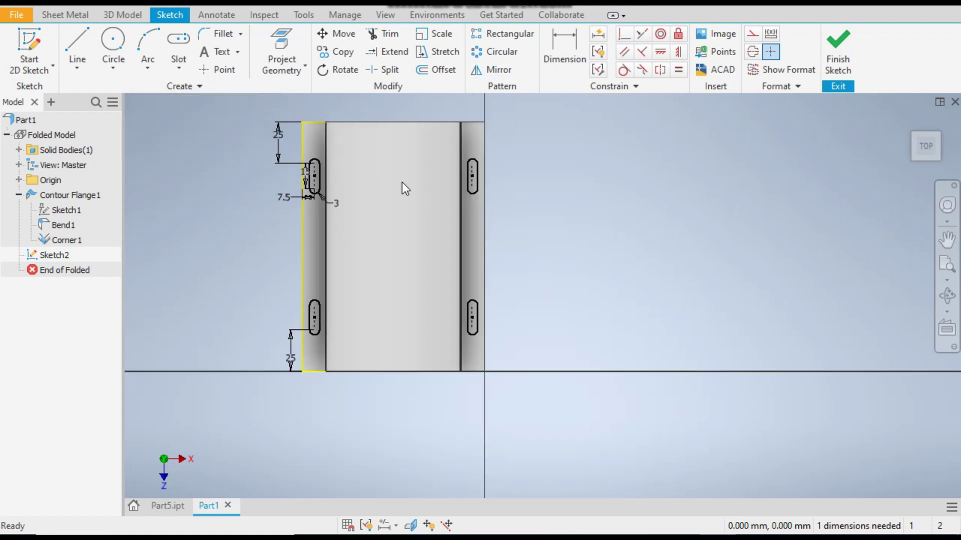
Step: Cut the four slot profiles through both flanges with the sheet metal Cut, using Thickness as the cut distance
click(170, 506)
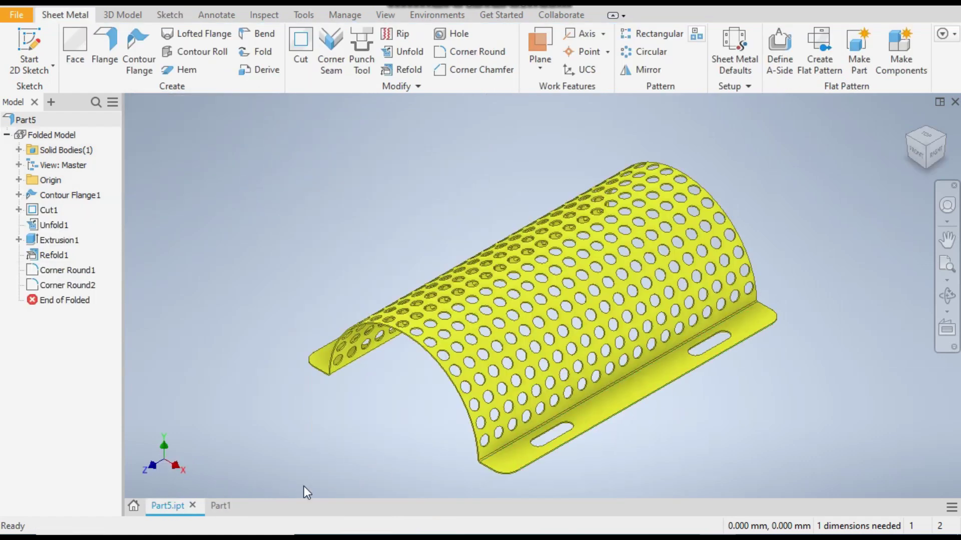
click(223, 506)
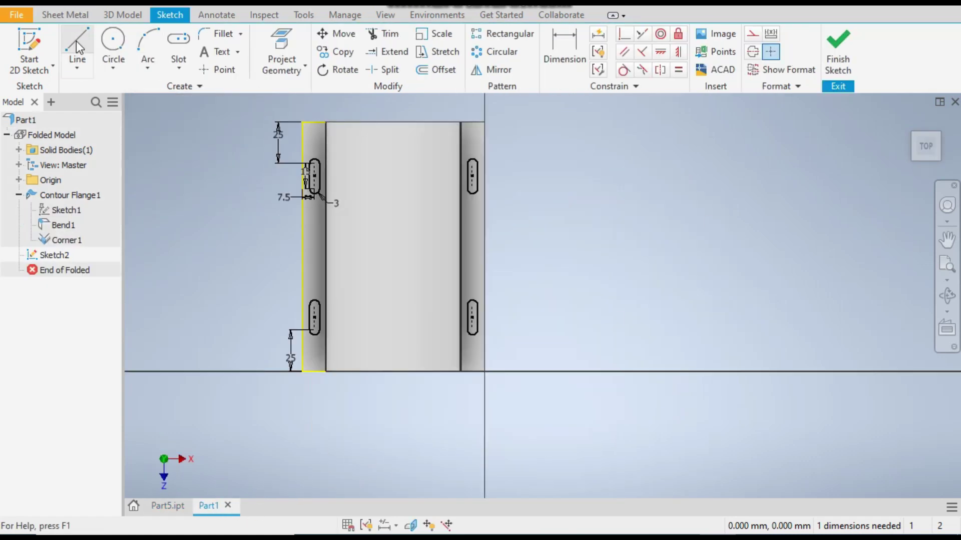
click(81, 16)
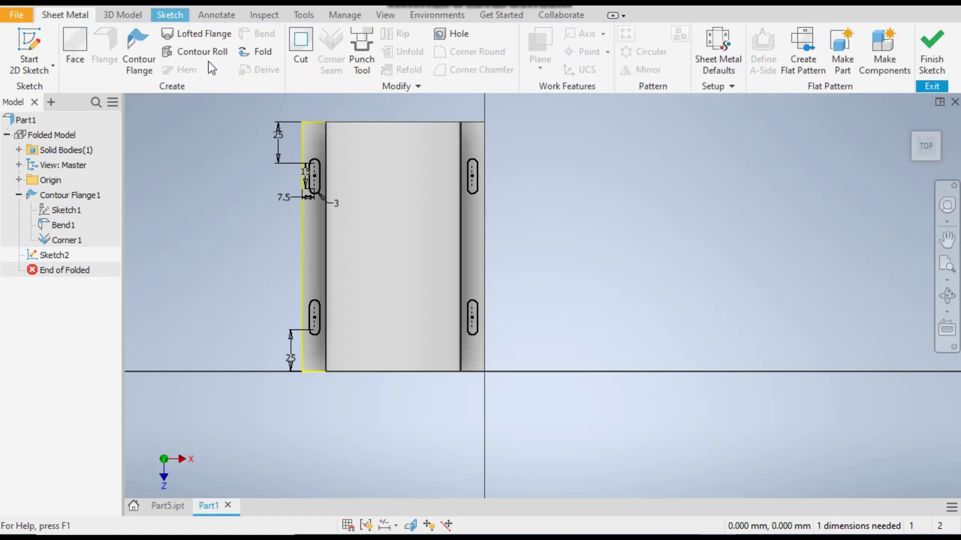
click(304, 40)
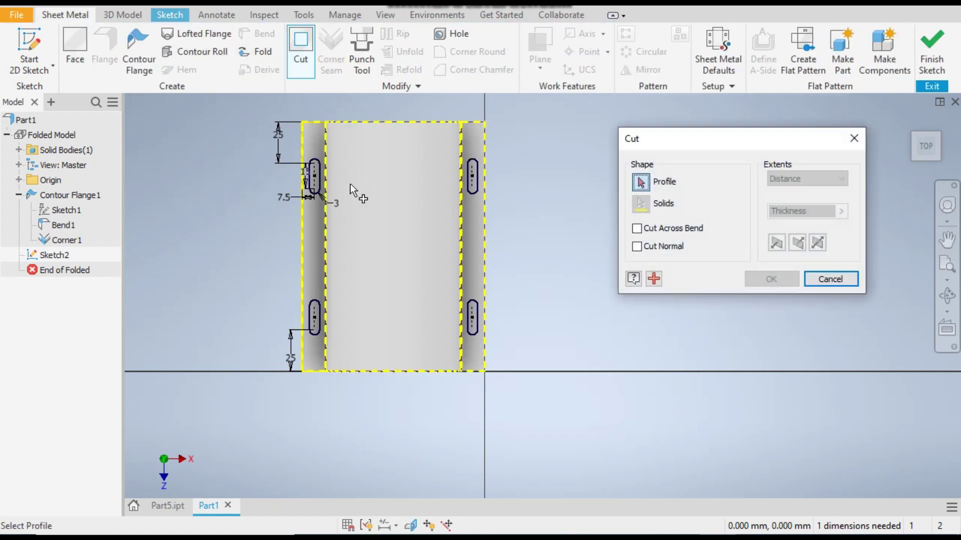
click(473, 178)
click(473, 320)
click(315, 318)
click(761, 280)
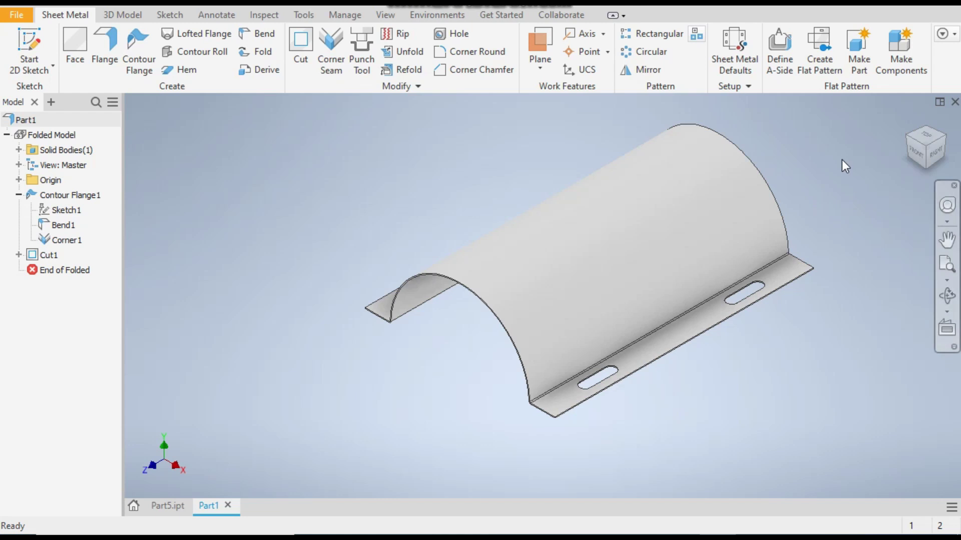
Step: Compare the slotted cover with the finished reference part Part5 and return to Part1
click(166, 504)
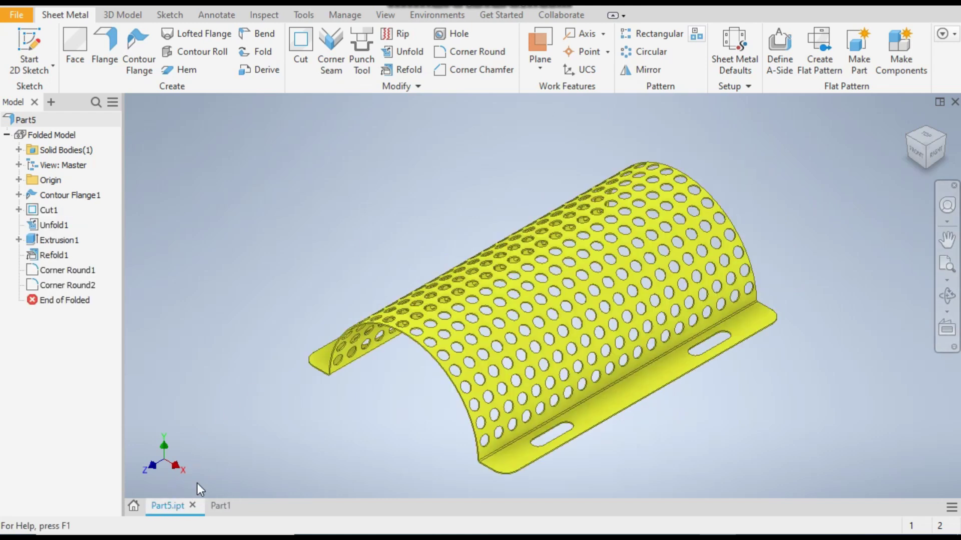
click(220, 505)
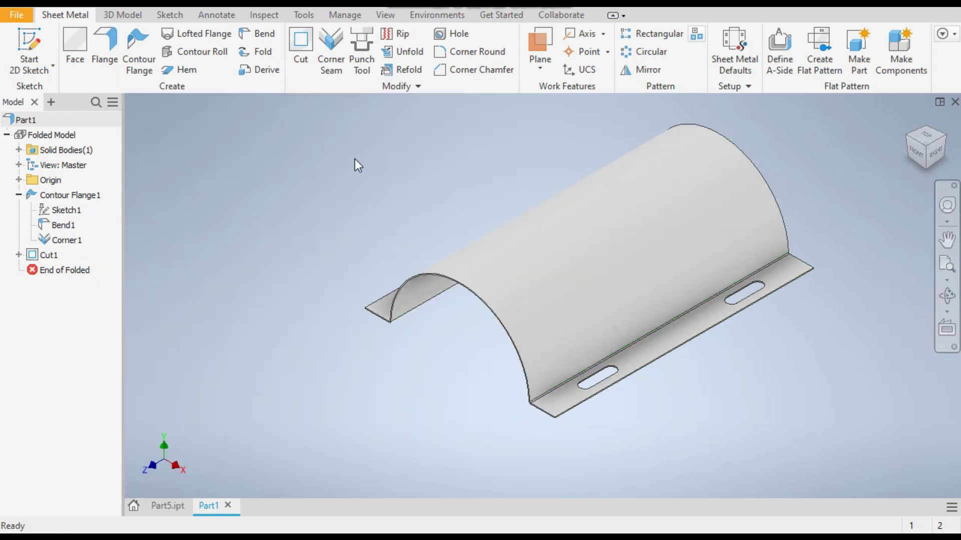
Step: Unfold the cover flat with all bends added, using the right slotted flange as the stationary reference
click(404, 54)
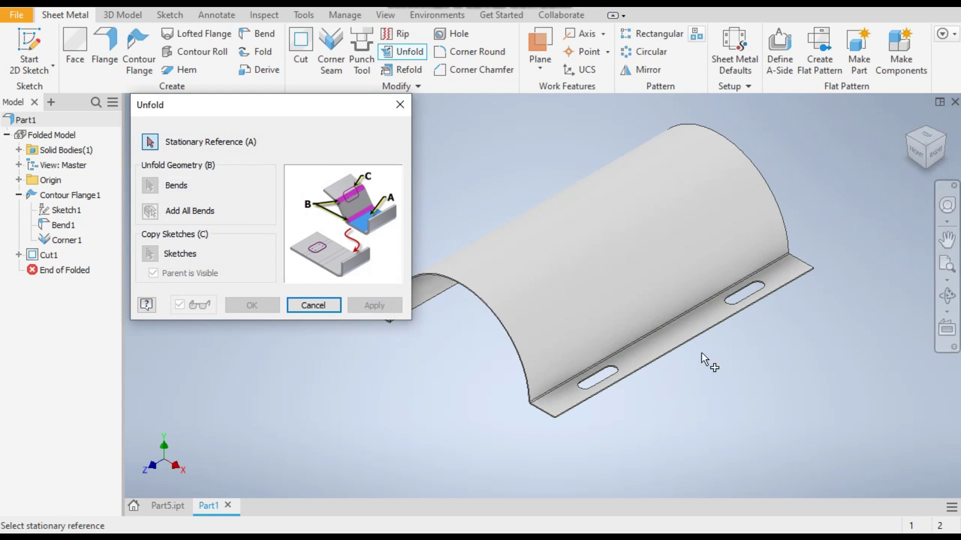
click(668, 337)
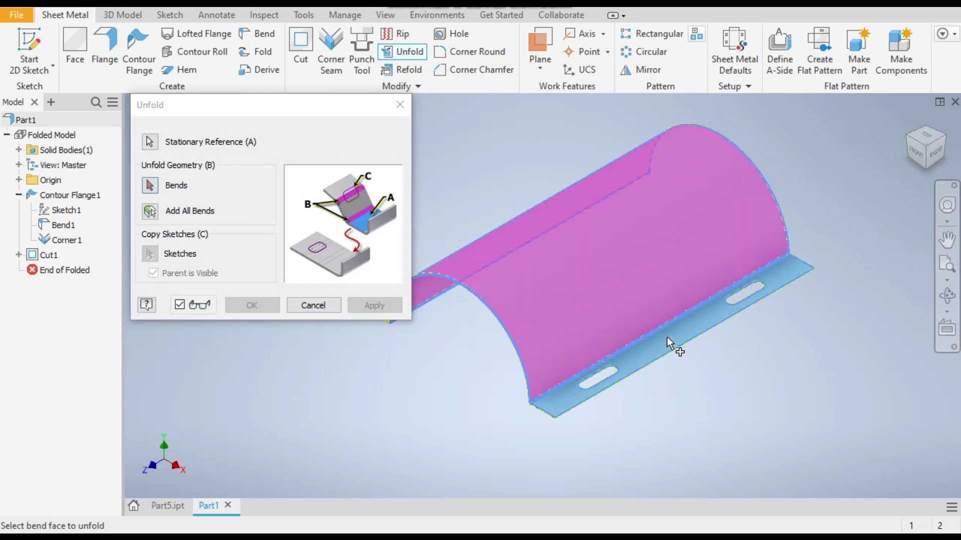
scroll(793, 334, down, 2)
scroll(512, 282, down, 3)
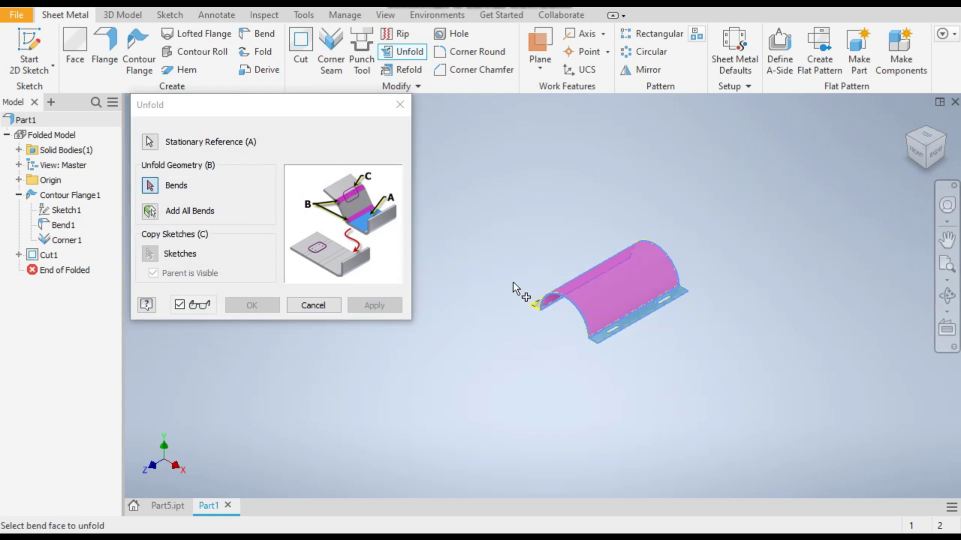
scroll(655, 306, down, 4)
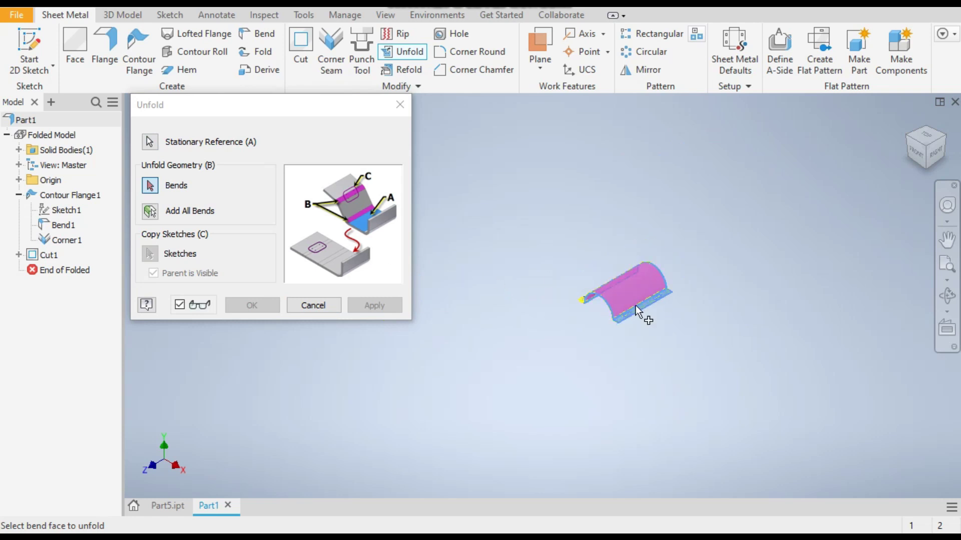
scroll(650, 305, up, 4)
scroll(523, 290, down, 2)
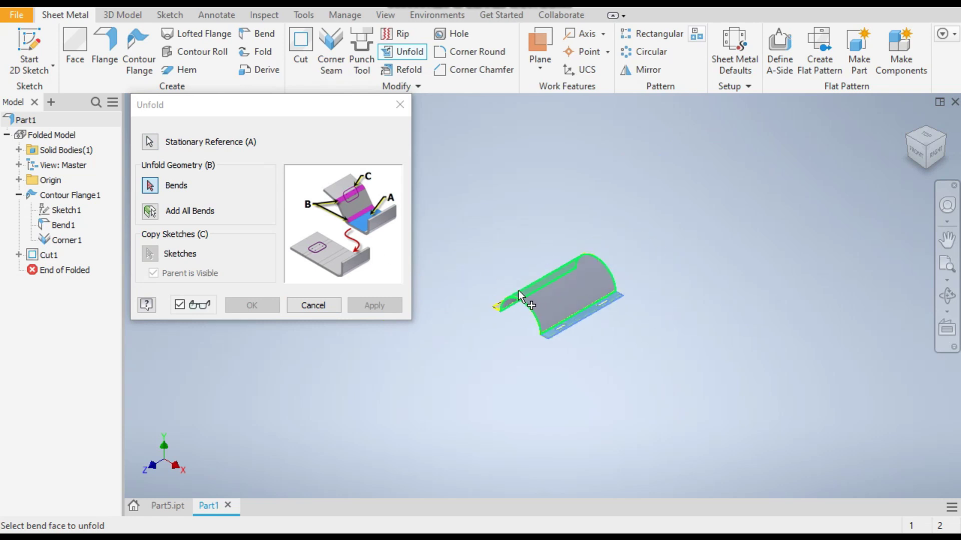
scroll(557, 286, up, 4)
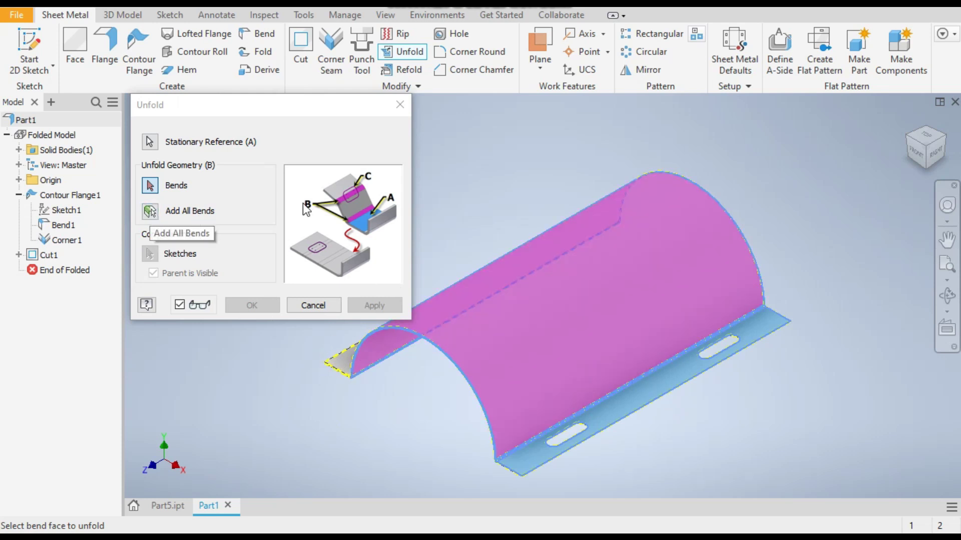
click(151, 214)
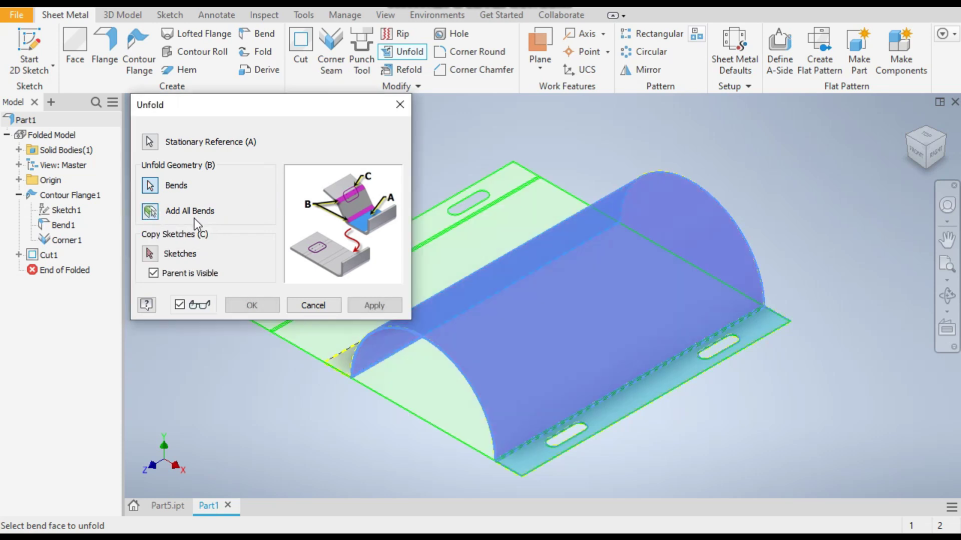
click(243, 305)
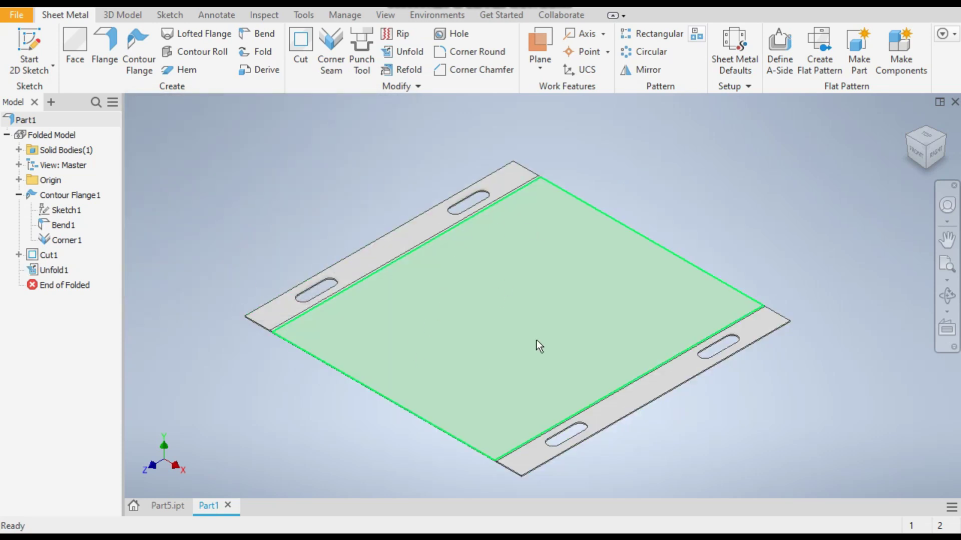
Step: Start a sketch on the flattened middle face and draw a circle about 10.4 mm in diameter near its upper-left corner
click(924, 136)
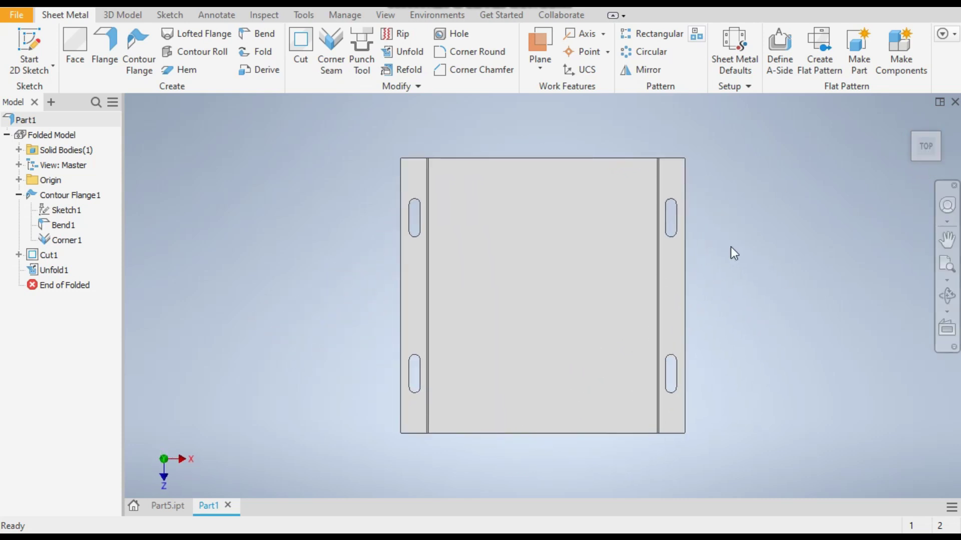
click(485, 242)
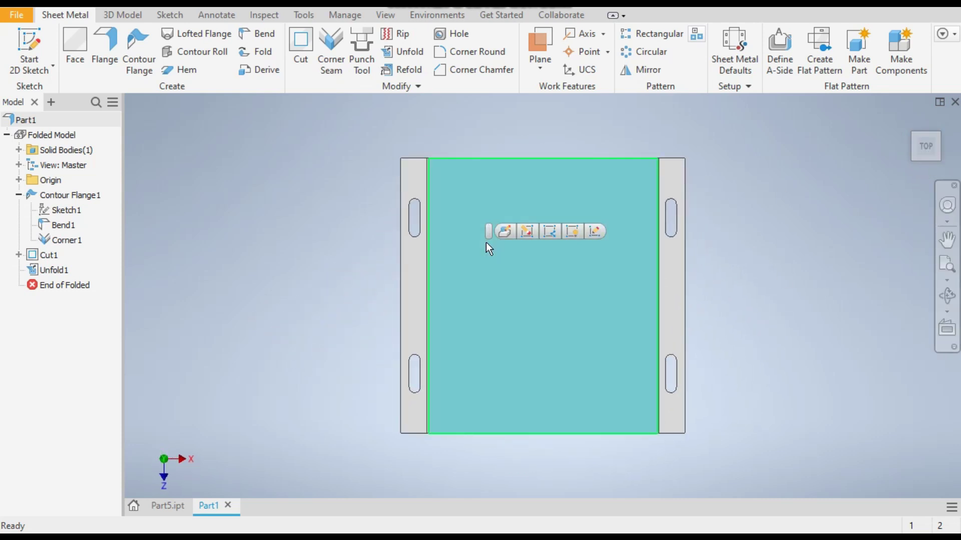
right_click(485, 243)
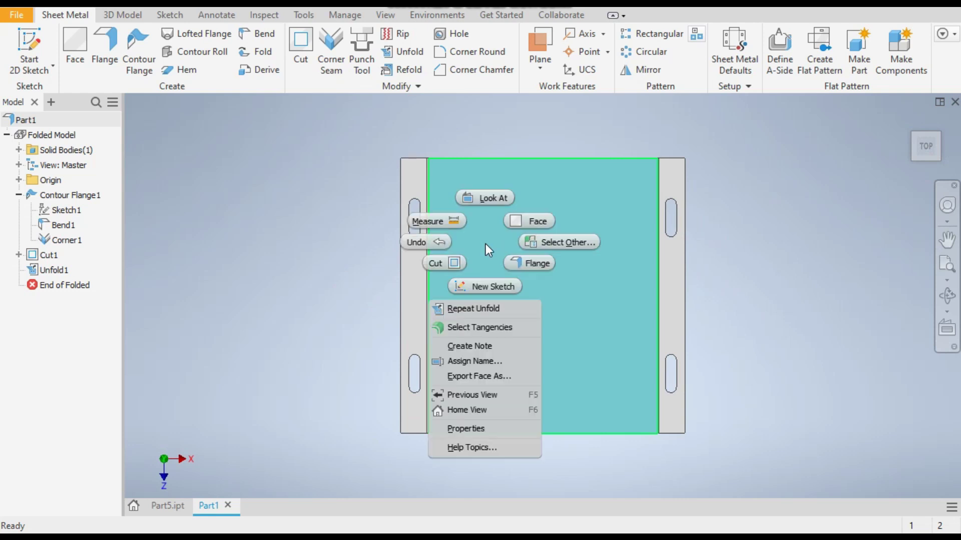
click(475, 286)
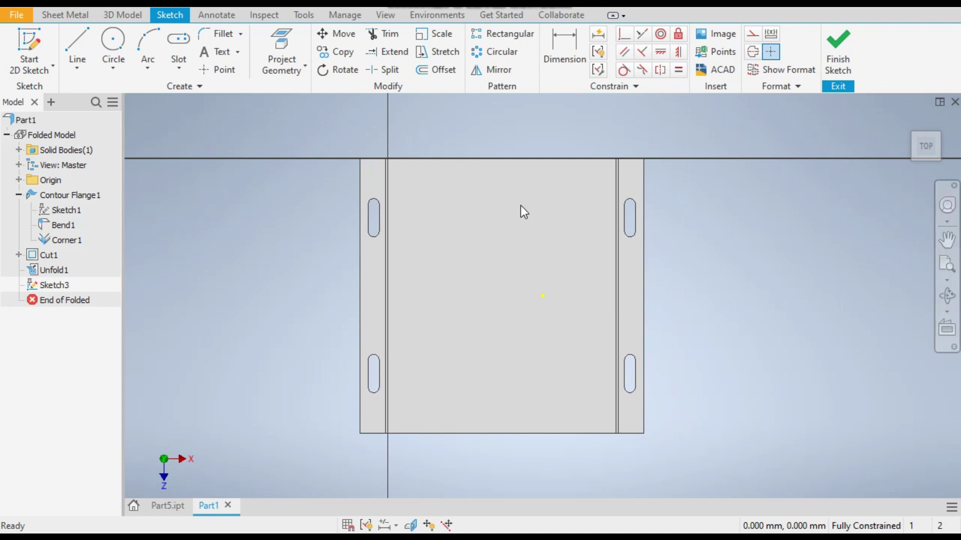
scroll(413, 166, up, 3)
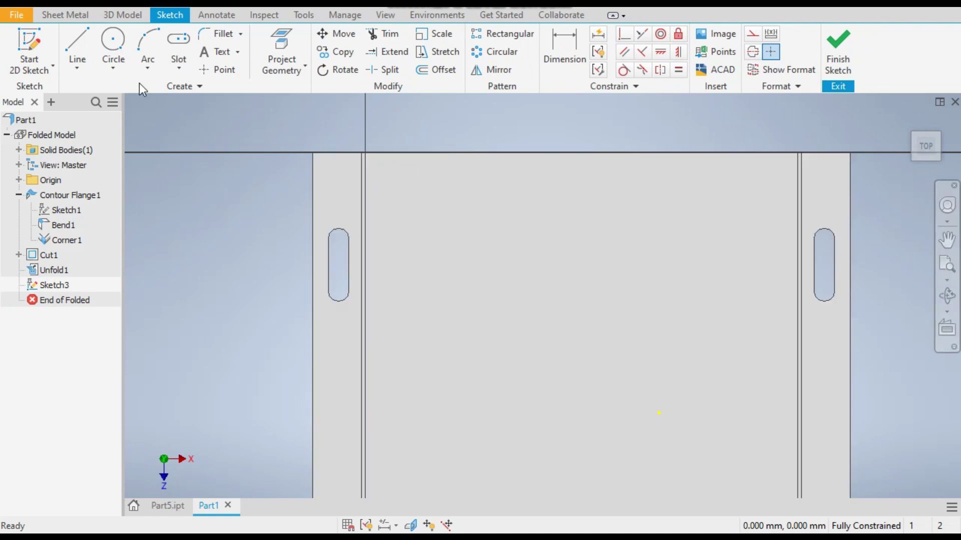
click(115, 64)
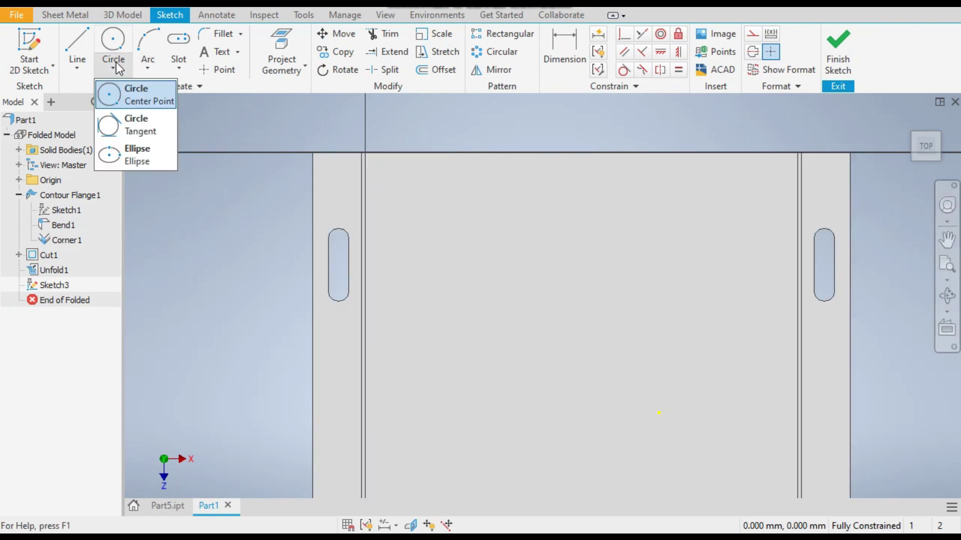
click(110, 97)
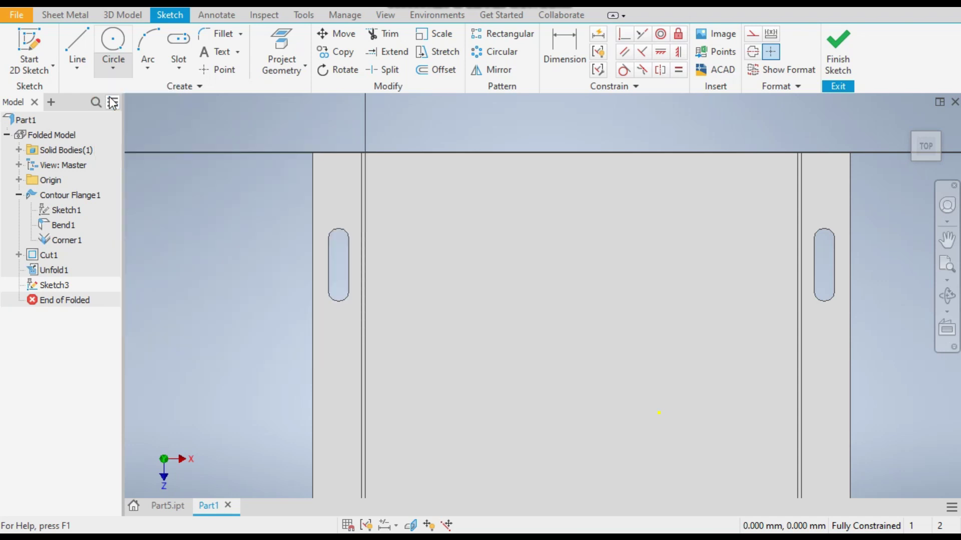
click(412, 176)
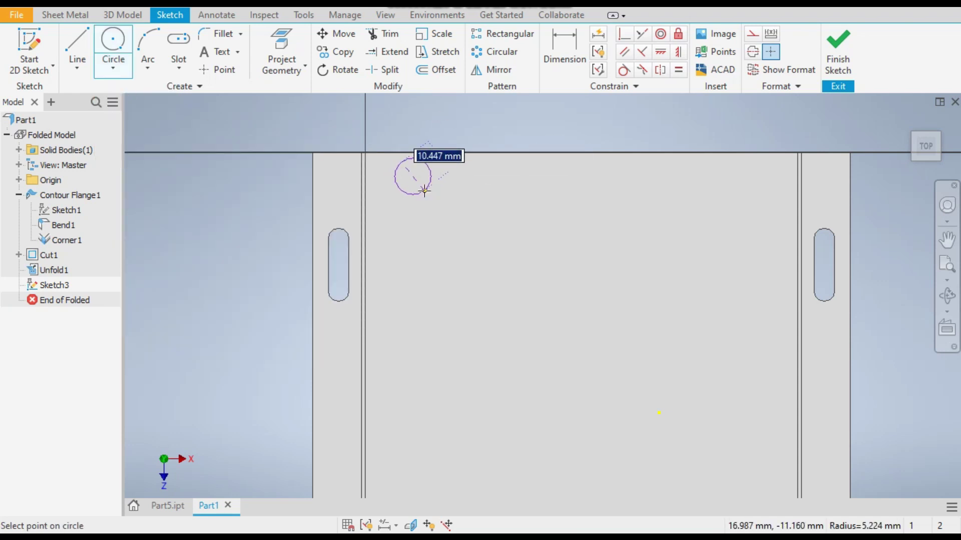
click(424, 191)
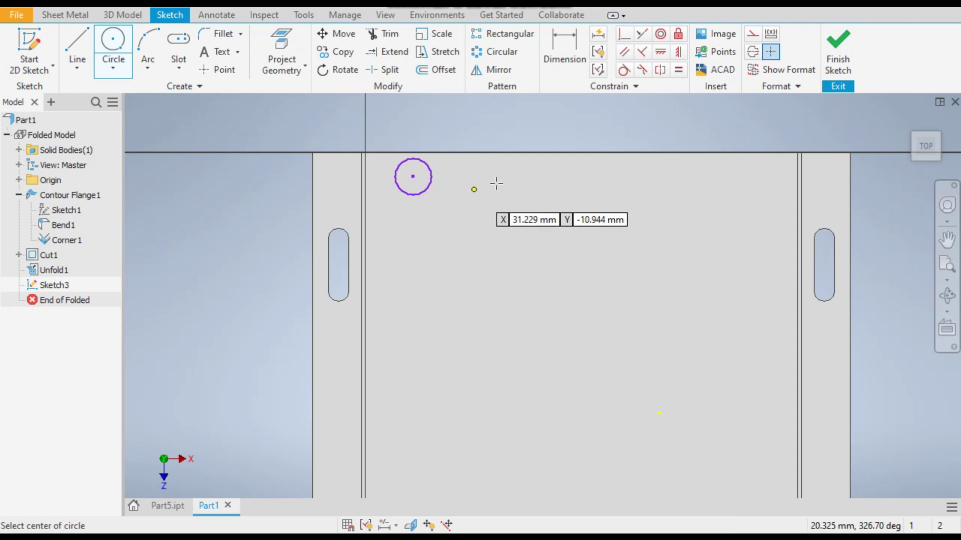
Step: Dimension the circle's diameter as 5 mm
click(559, 52)
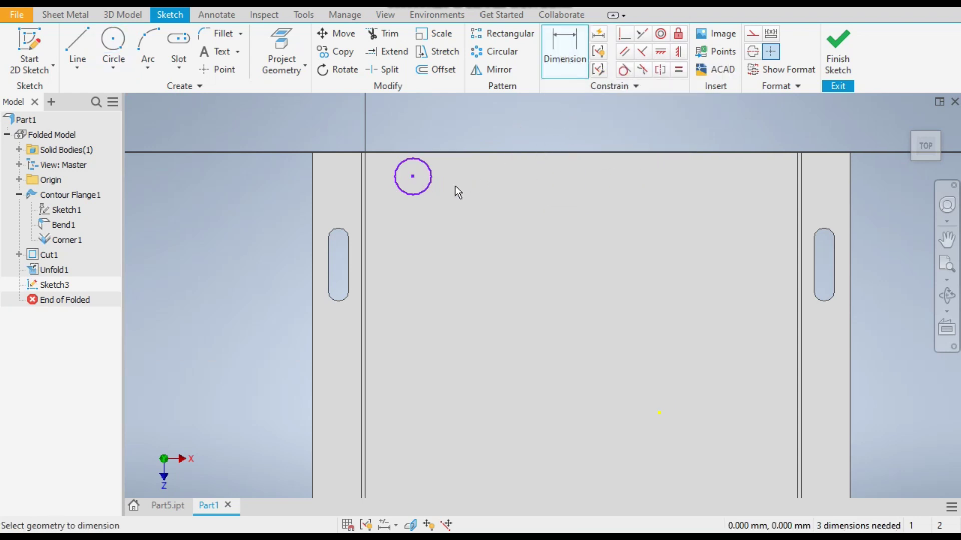
click(418, 194)
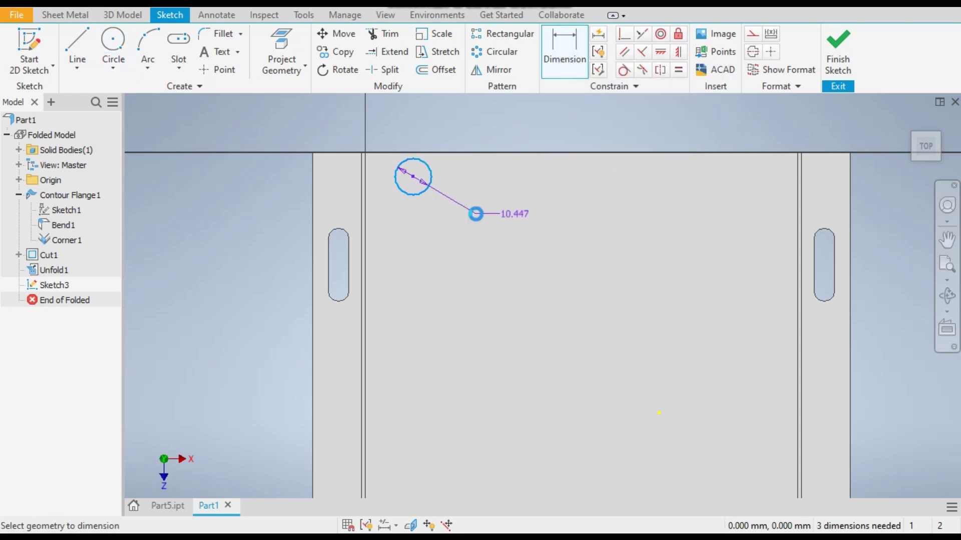
click(476, 214)
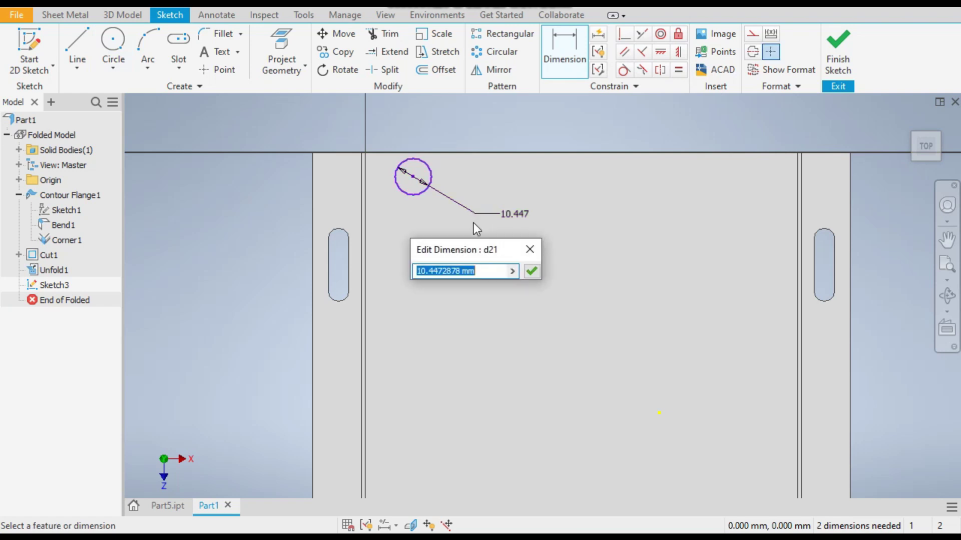
text(5)
key(Return)
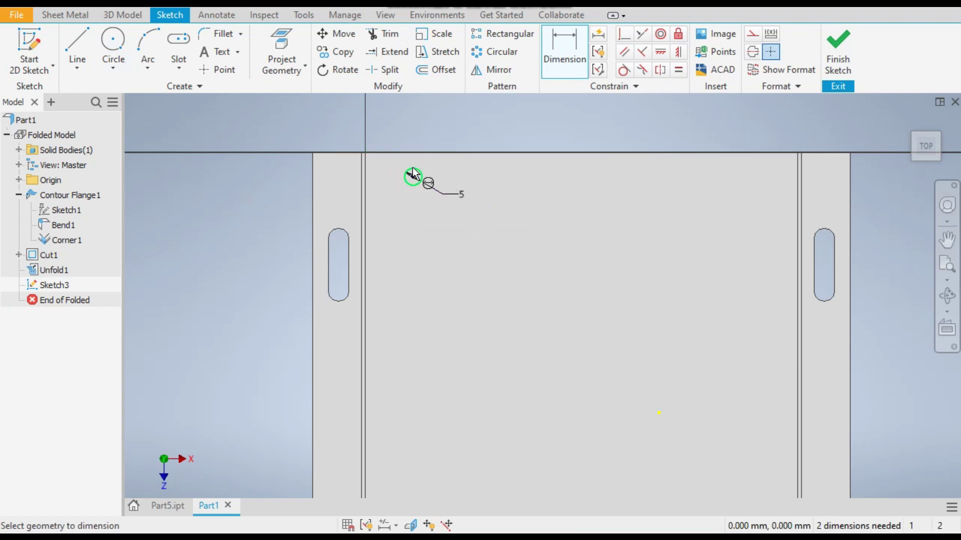
Step: Dimension the circle's centre 3.5 mm from the upper edge of the flattened face
scroll(418, 161, down, 3)
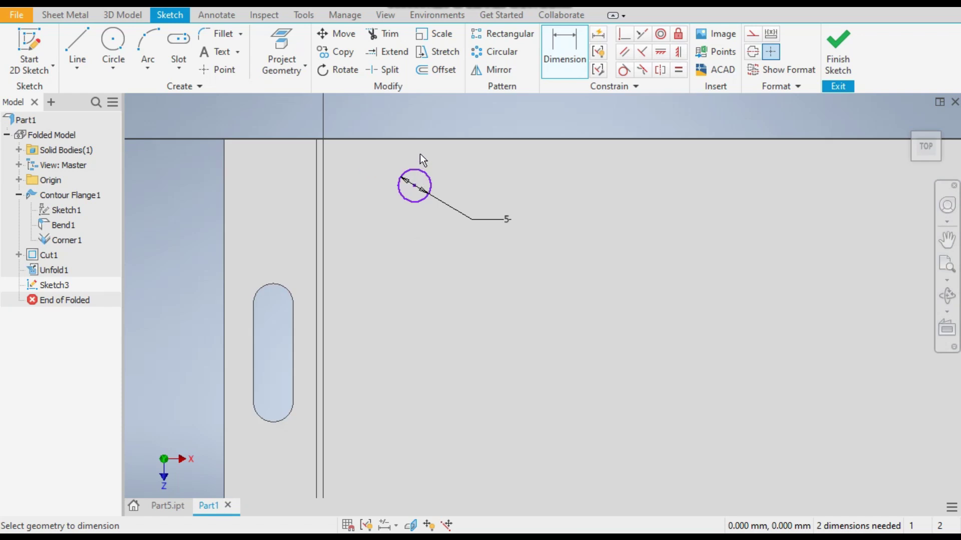
click(414, 186)
click(443, 143)
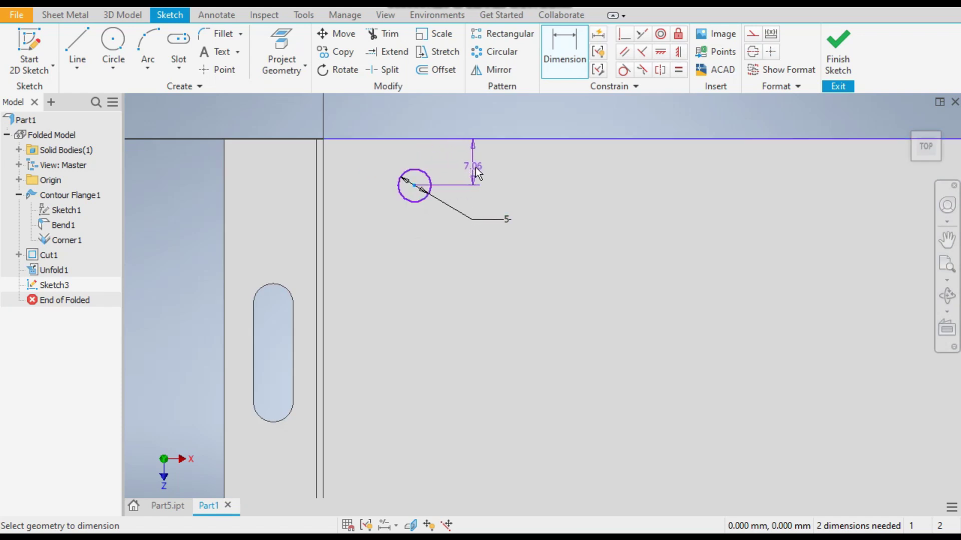
click(483, 168)
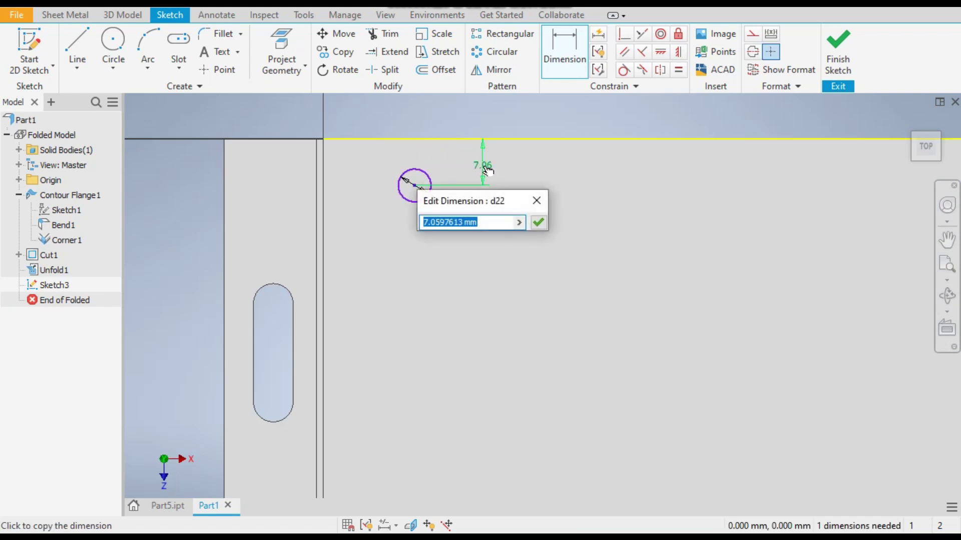
text(3.5)
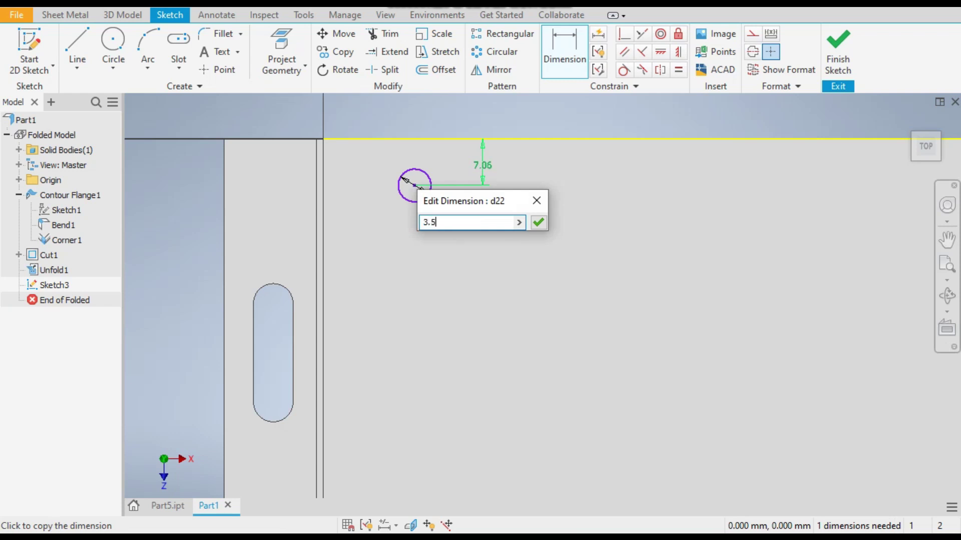
key(Return)
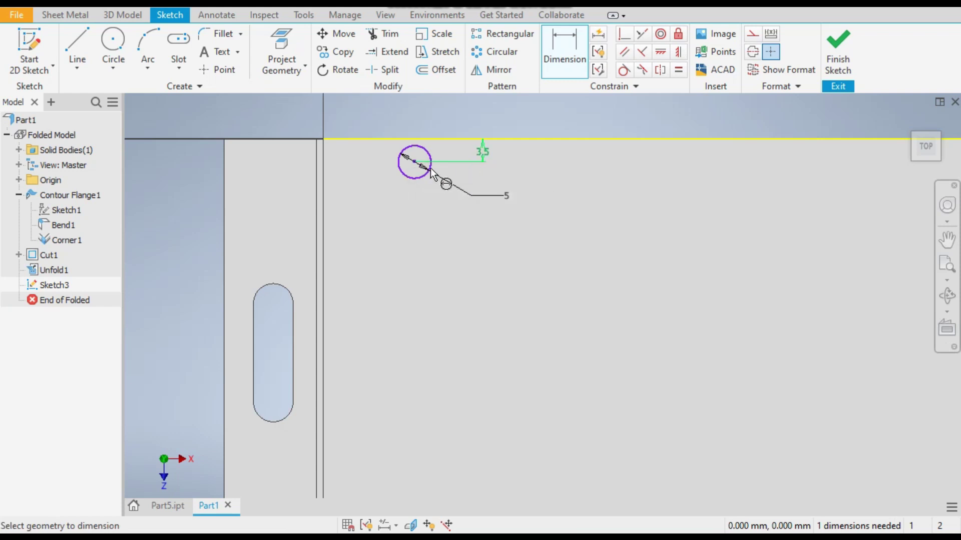
Step: Dimension the circle's centre 5 mm from the left bend edge of the middle face
click(324, 150)
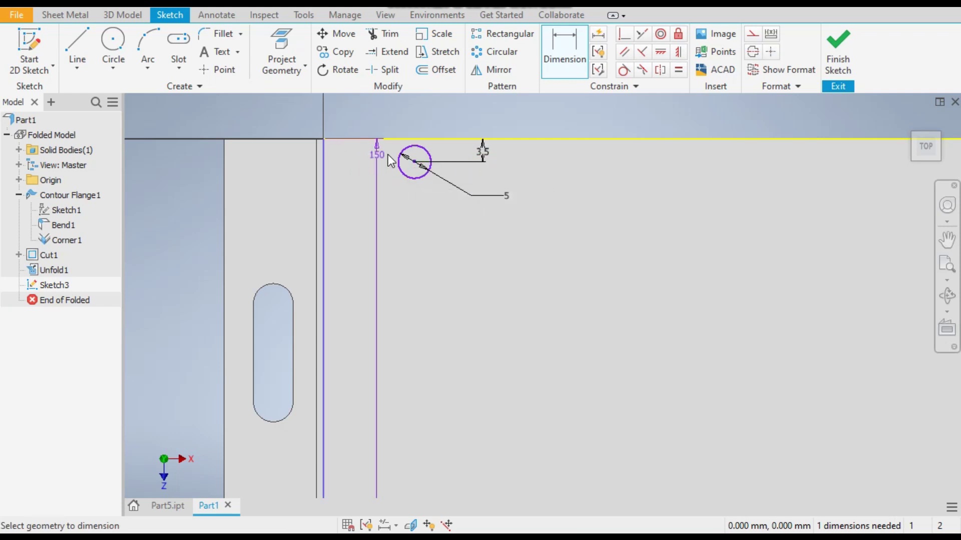
click(414, 161)
click(377, 203)
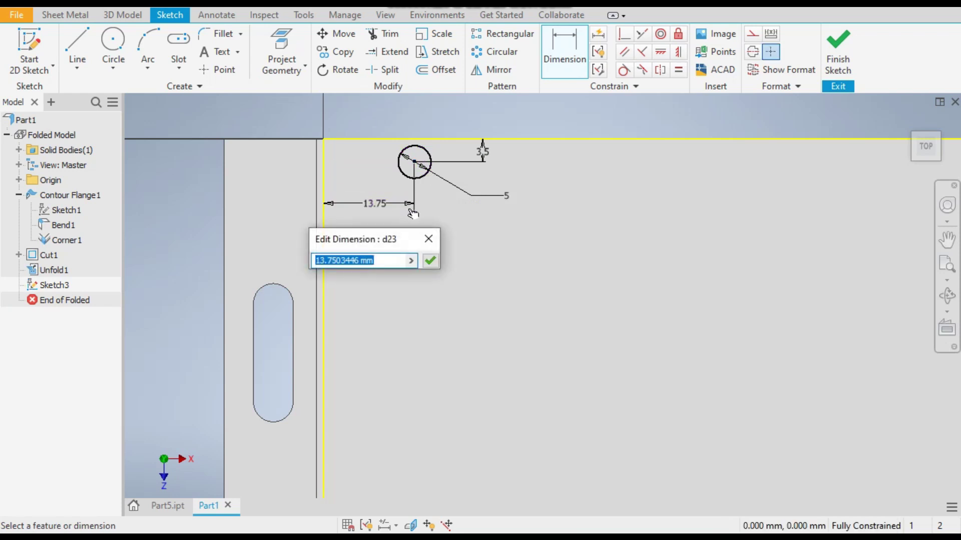
text(5)
key(Return)
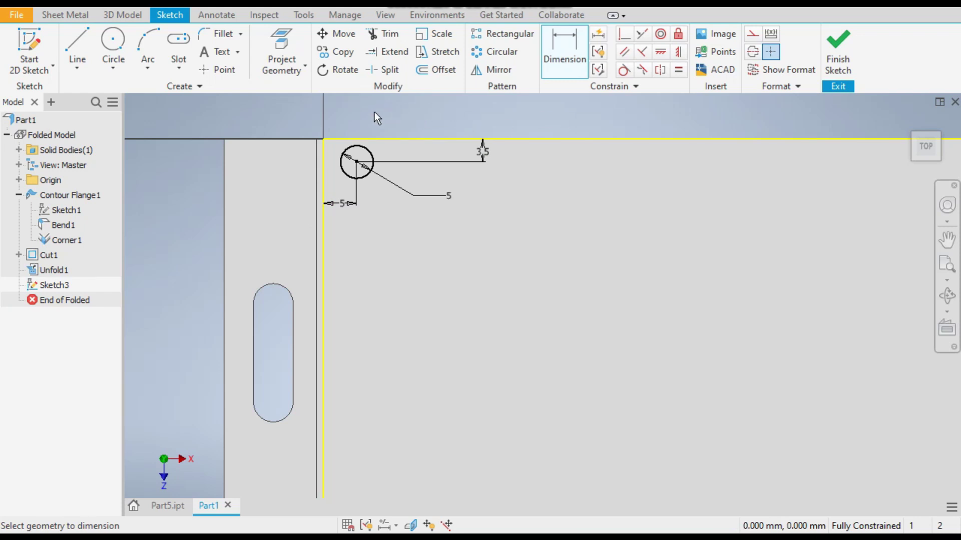
Step: Check the hole pattern on the finished reference part Part5 and return to the Part1 sketch
scroll(374, 112, up, 2)
click(168, 506)
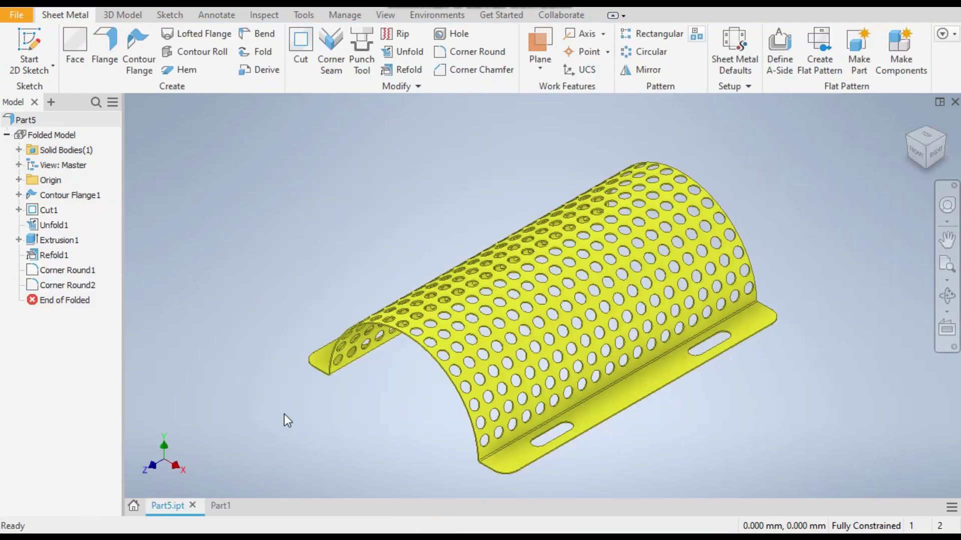
click(221, 506)
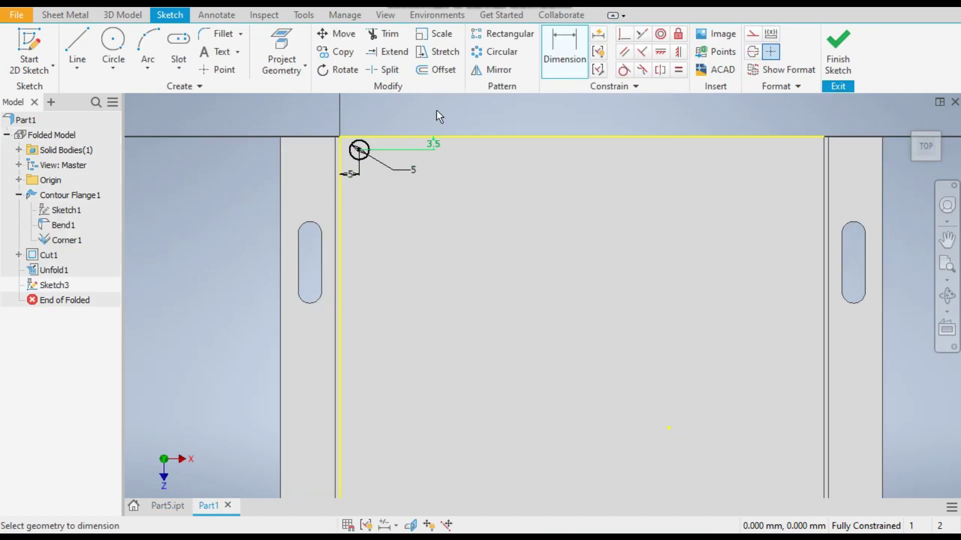
Step: Start a rectangular pattern of the 5 mm circle with 16 instances spaced 7.5 mm along the face's upper edge
click(496, 38)
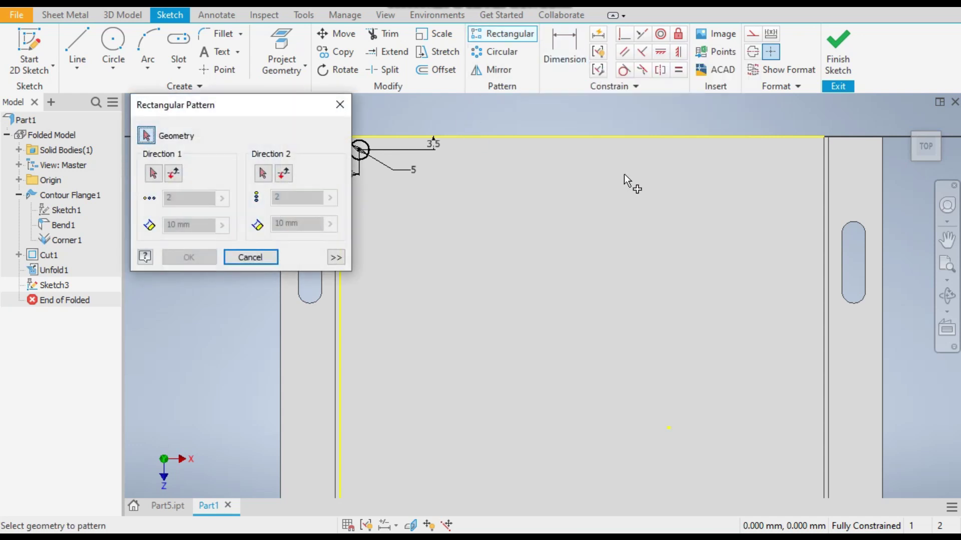
scroll(626, 182, down, 3)
scroll(461, 148, up, 4)
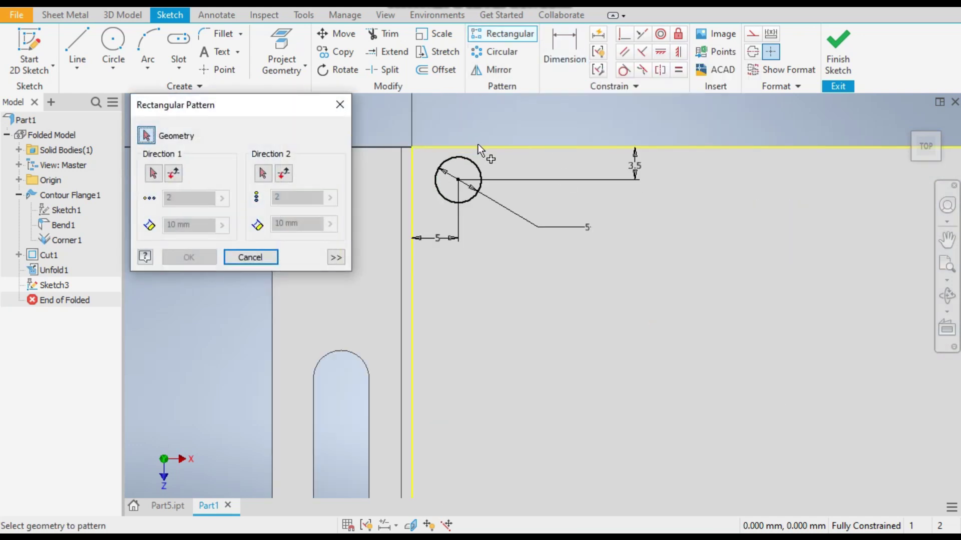
click(474, 163)
scroll(464, 148, down, 3)
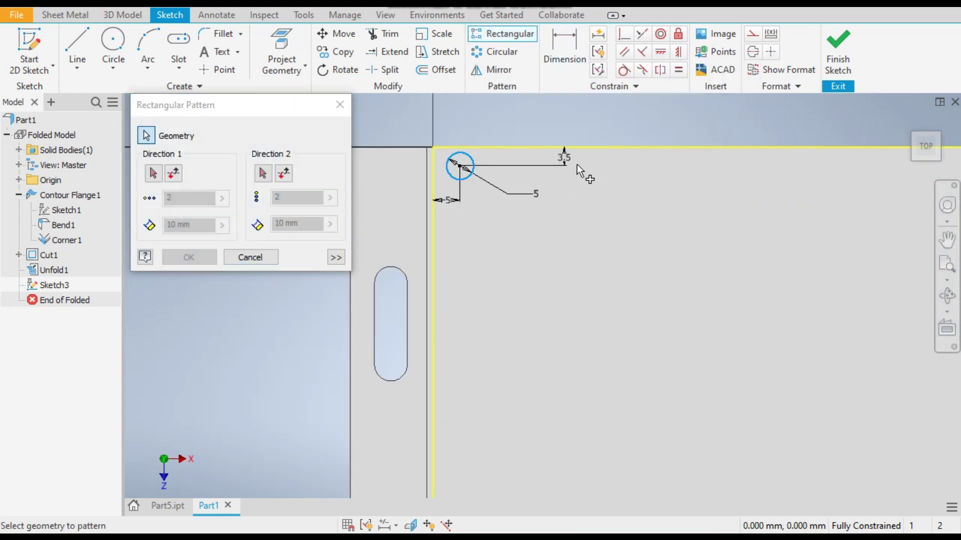
click(154, 174)
click(499, 147)
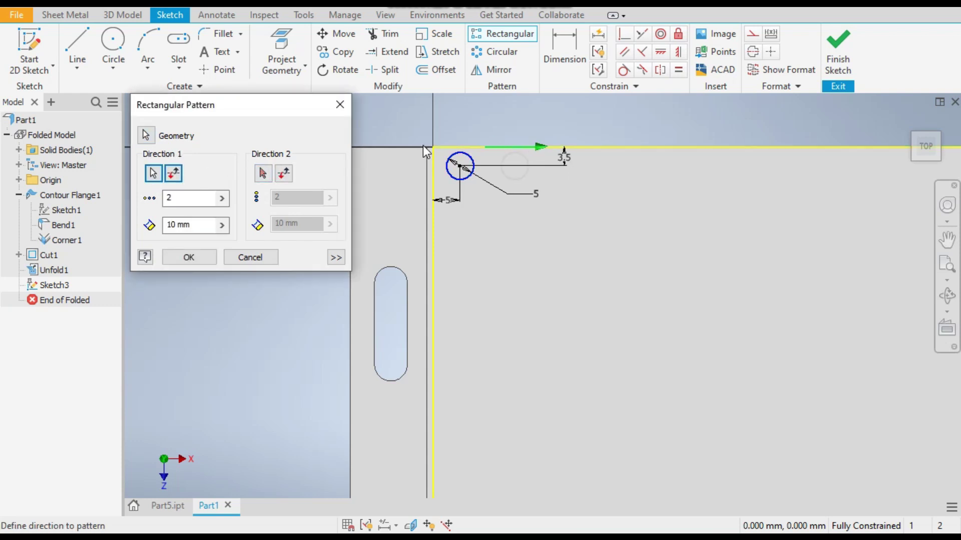
double_click(203, 198)
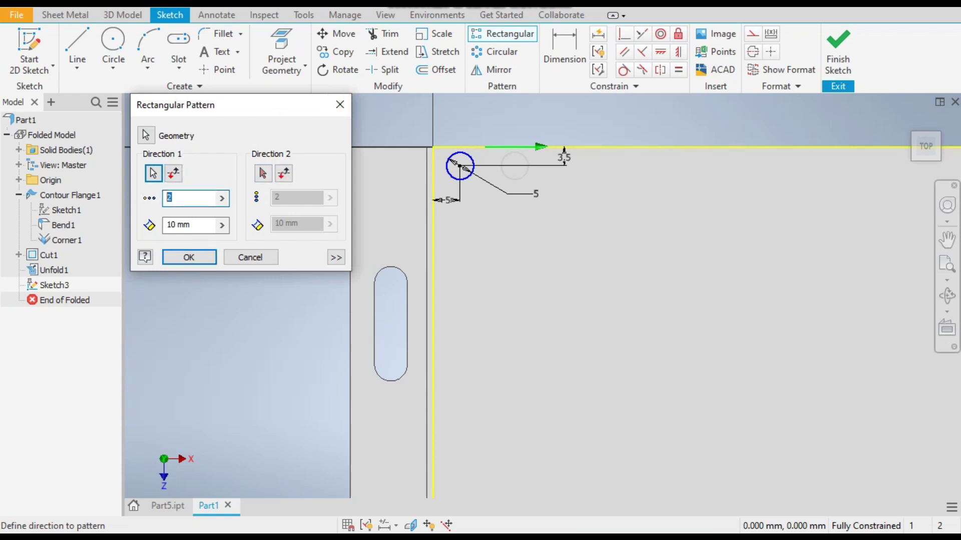
scroll(370, 198, down, 2)
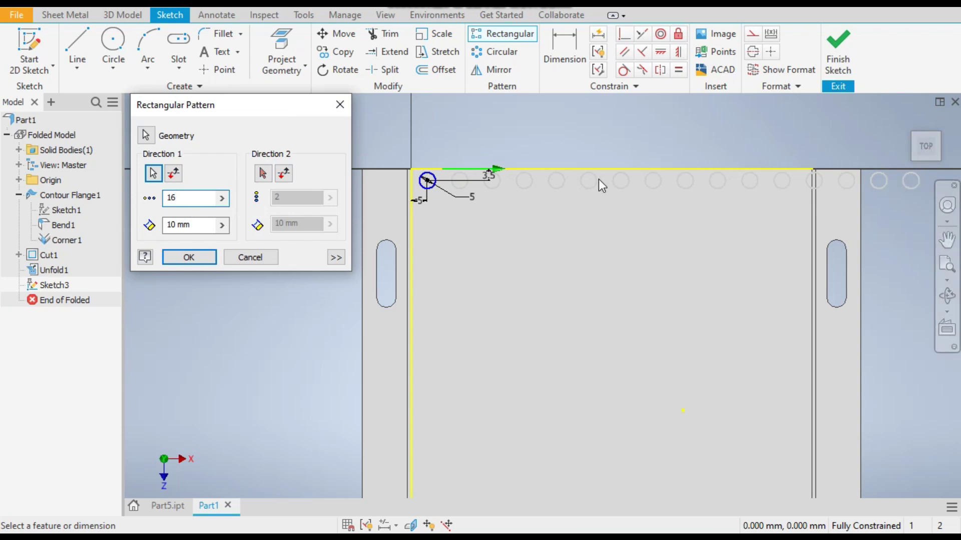
key(Tab)
text(7.5)
click(206, 192)
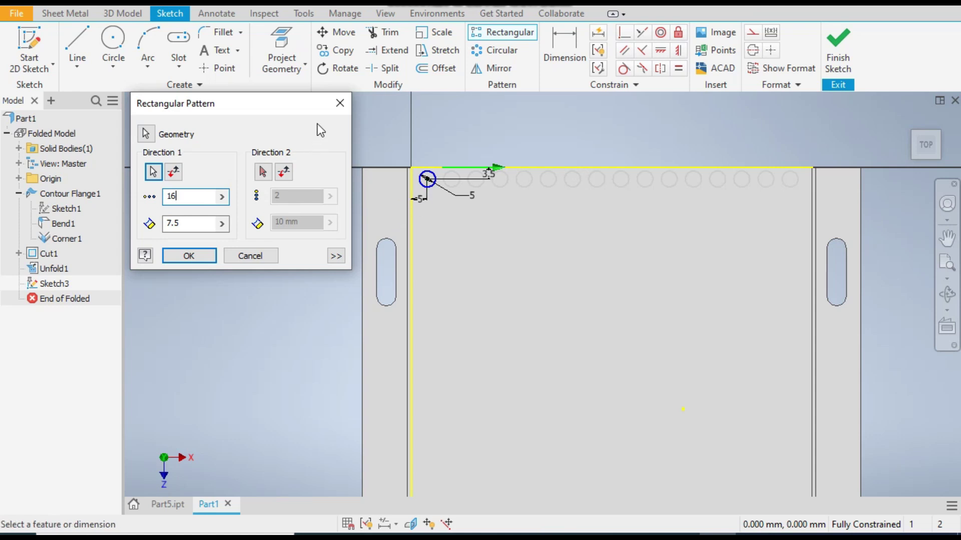
Step: Add a second pattern direction down the left bend edge with 20 instances spaced 7.5 mm and create the pattern
click(263, 173)
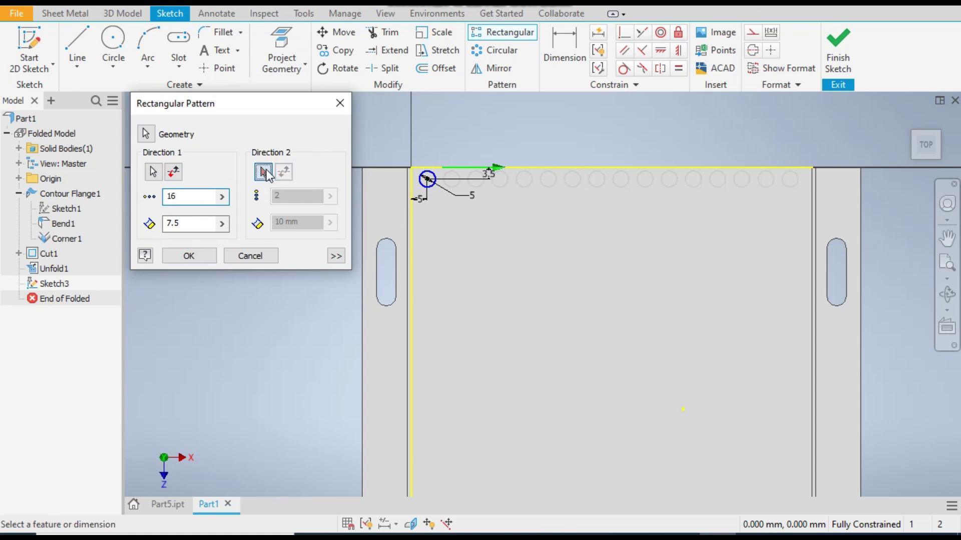
click(416, 195)
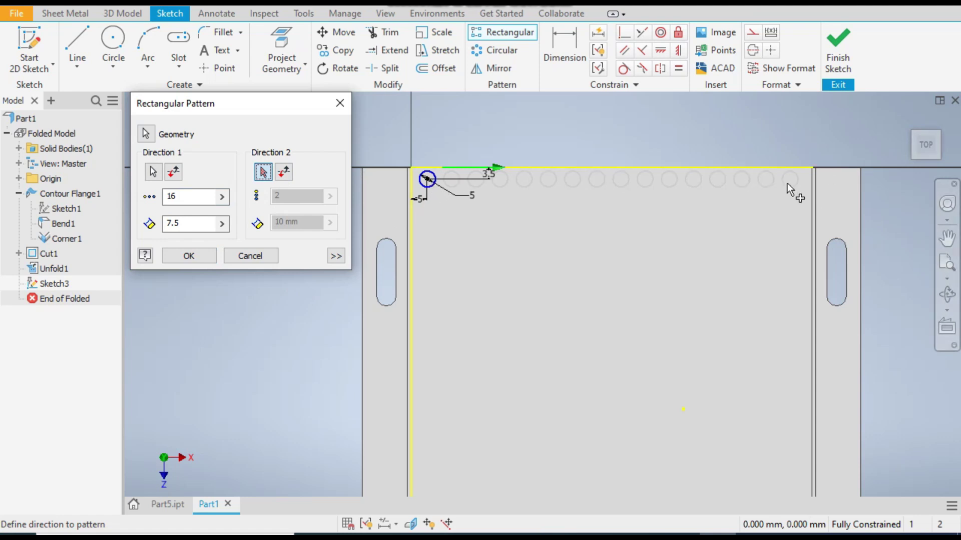
click(410, 281)
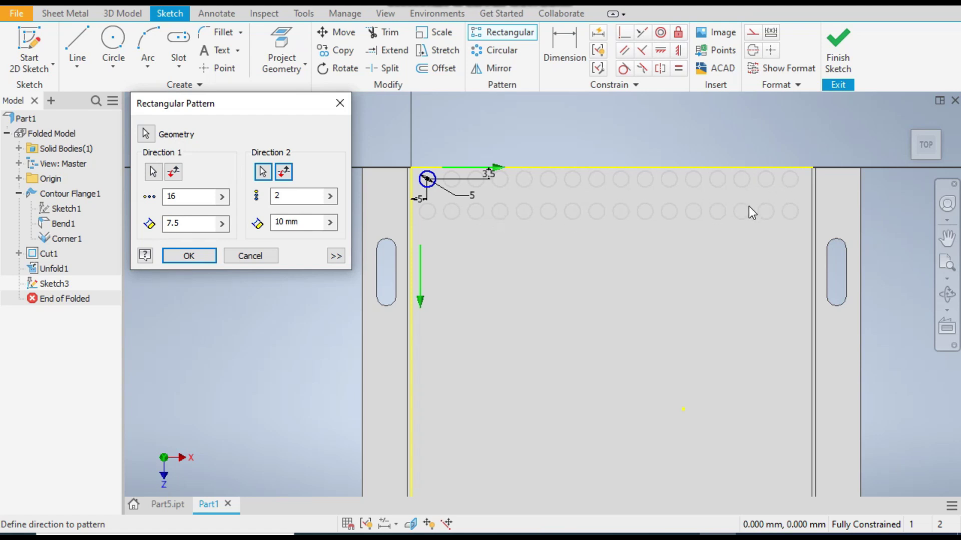
click(296, 195)
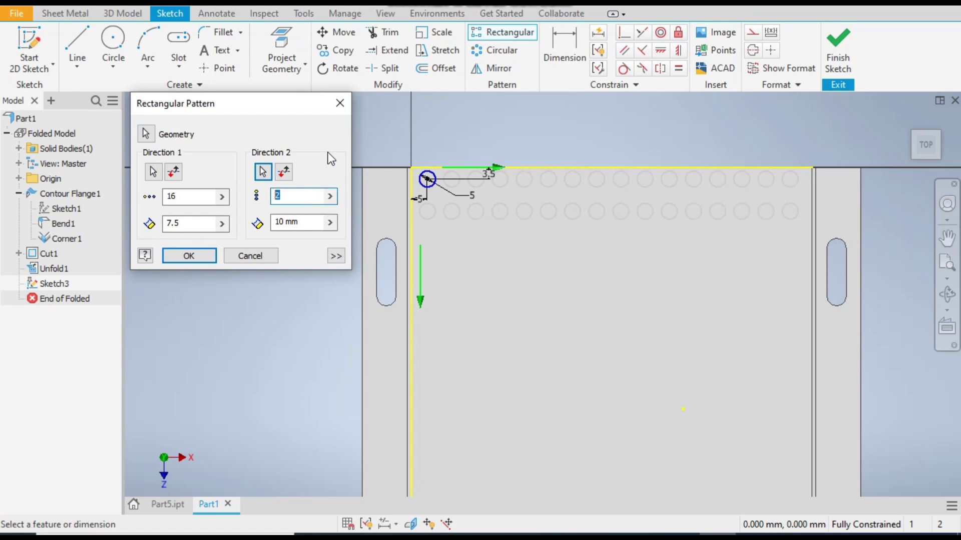
text(20)
scroll(515, 151, down, 4)
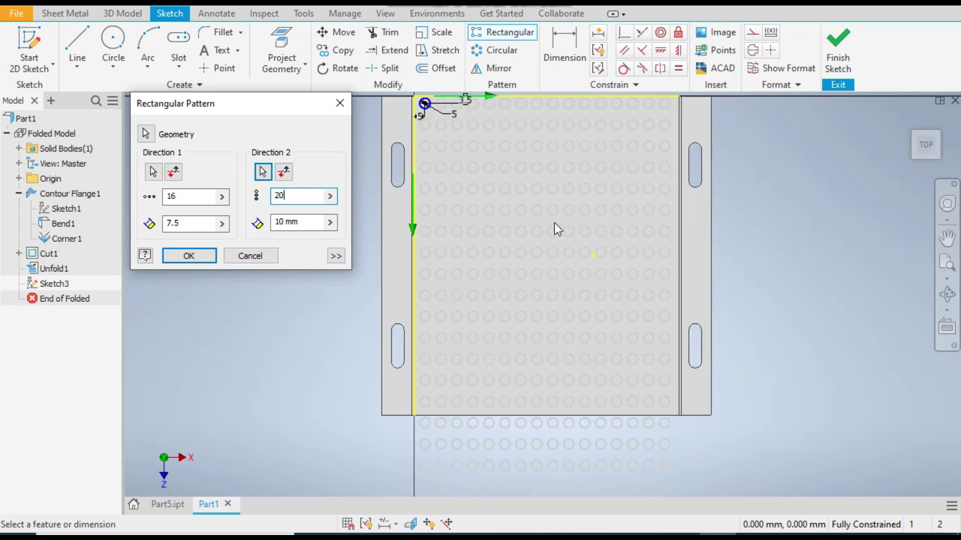
click(290, 221)
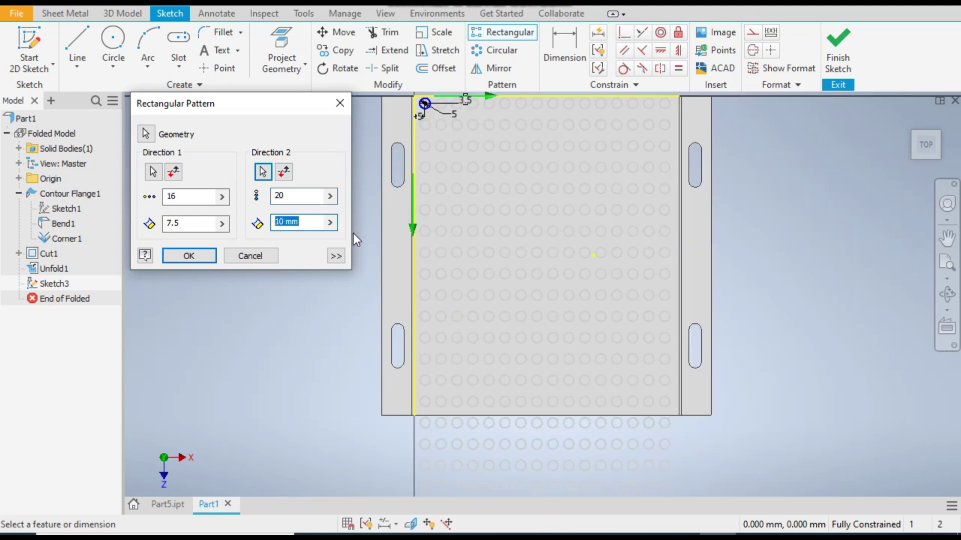
text(7.5)
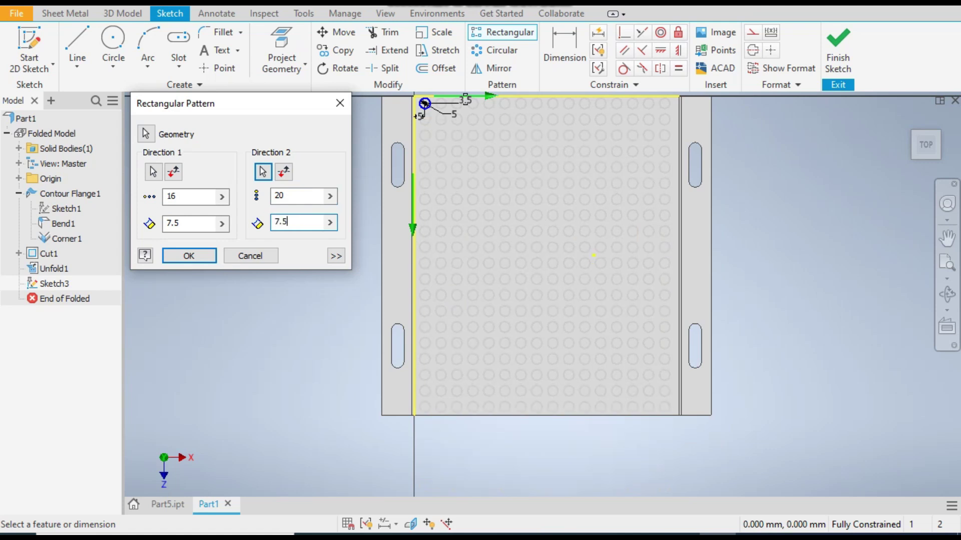
scroll(526, 190, up, 4)
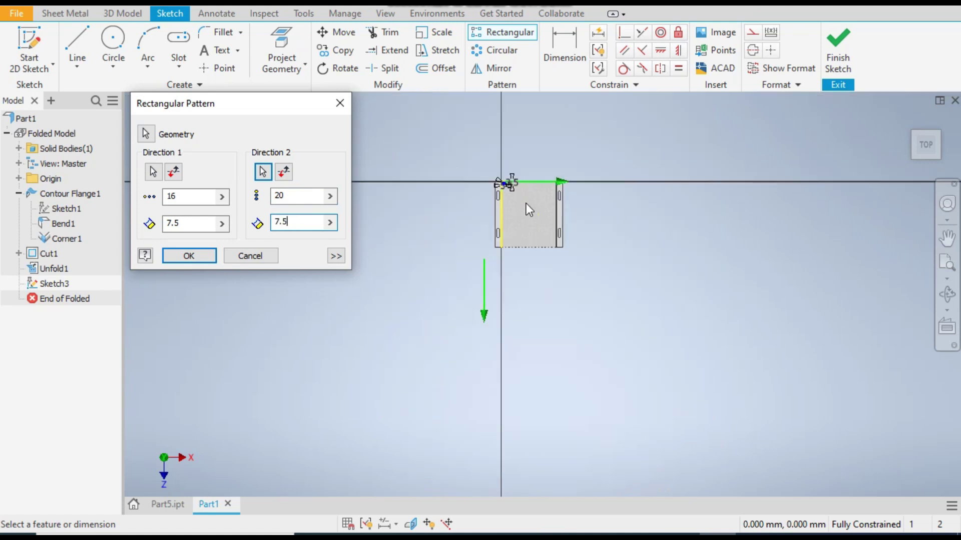
scroll(528, 191, down, 5)
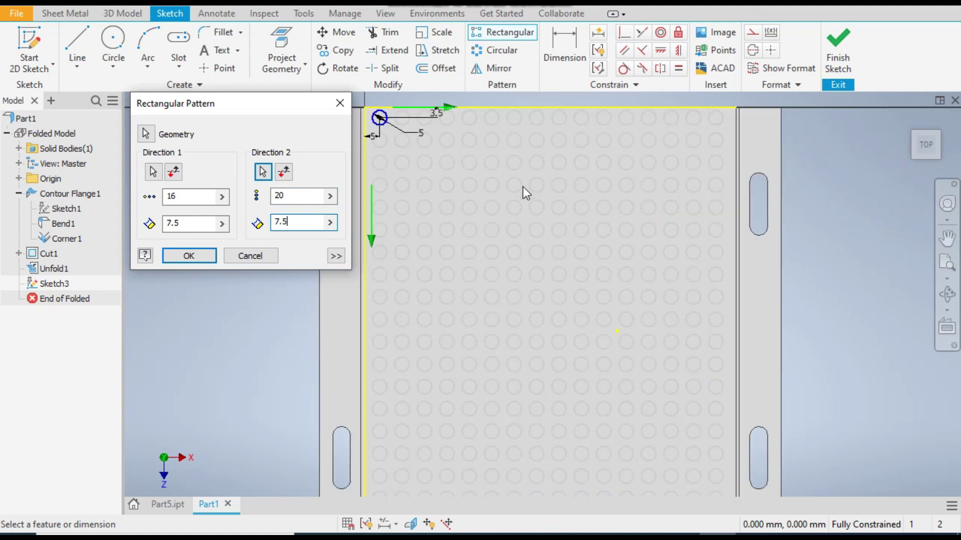
scroll(523, 189, up, 2)
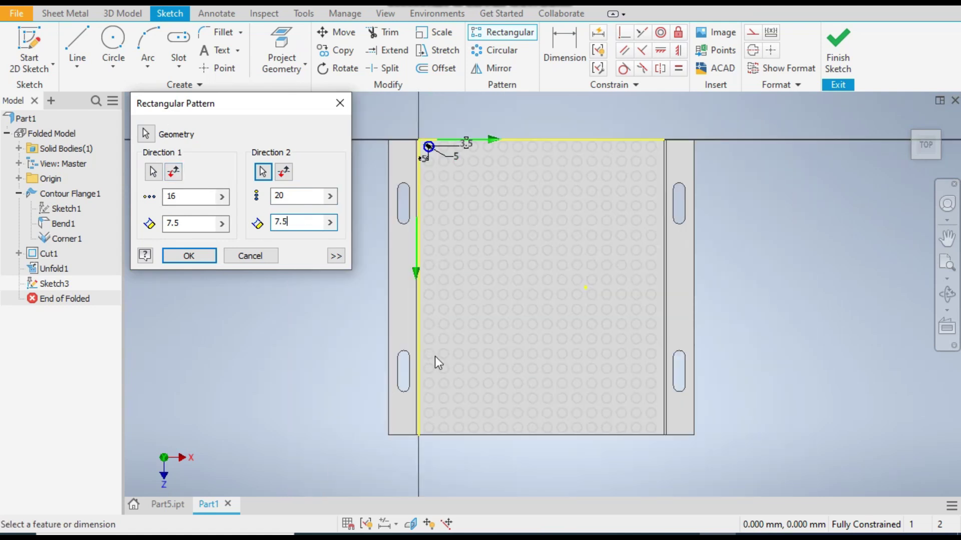
click(200, 256)
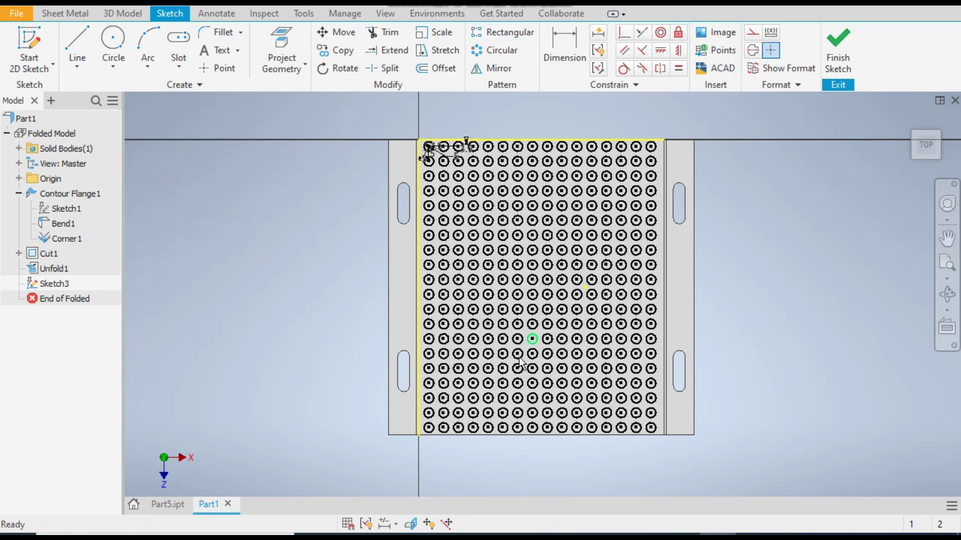
Step: Convert the projected upper and left edges of the flattened middle face to construction lines
right_click(422, 215)
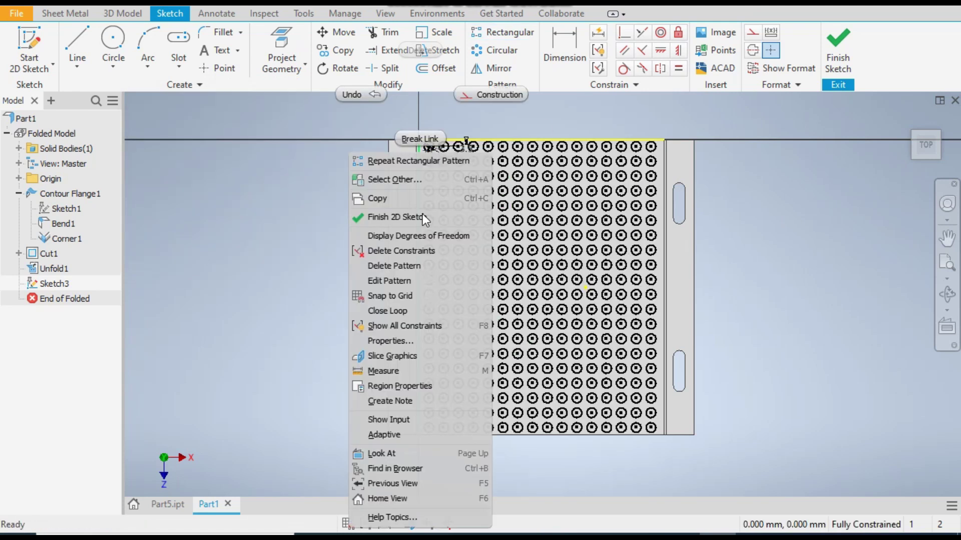
click(482, 95)
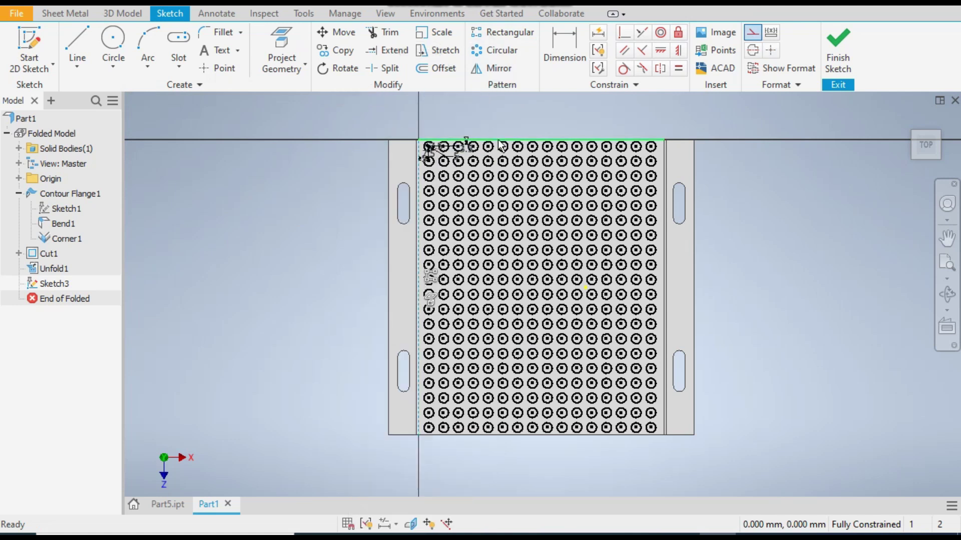
key(ctrl+a)
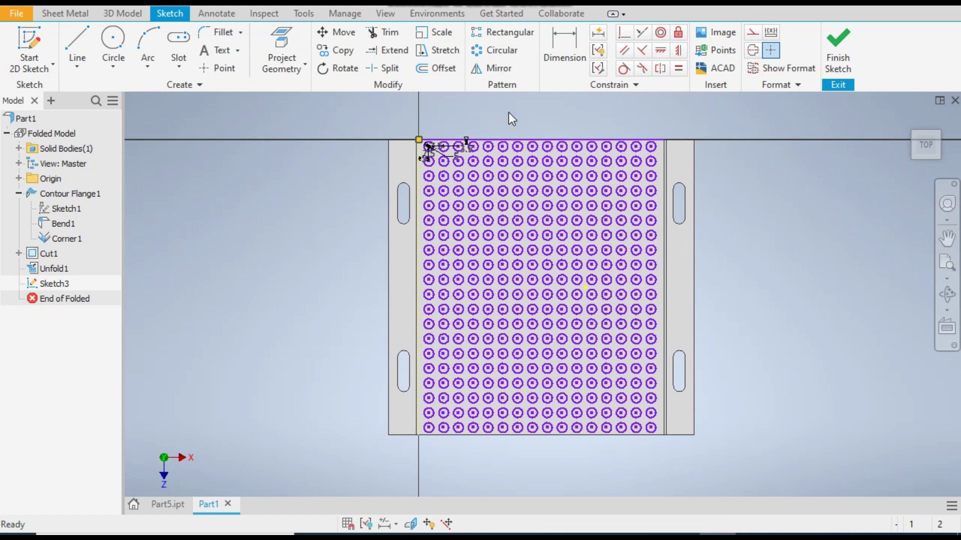
scroll(533, 118, up, 5)
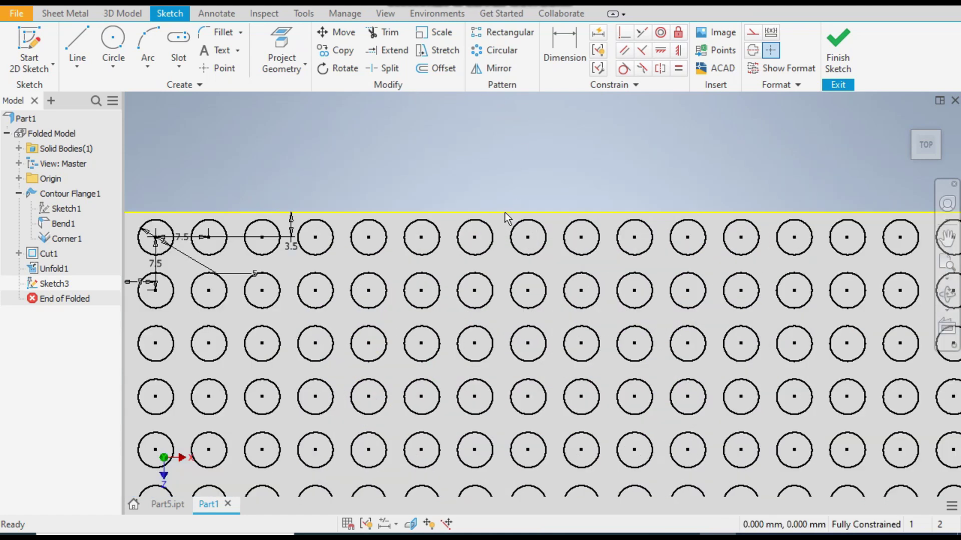
right_click(502, 100)
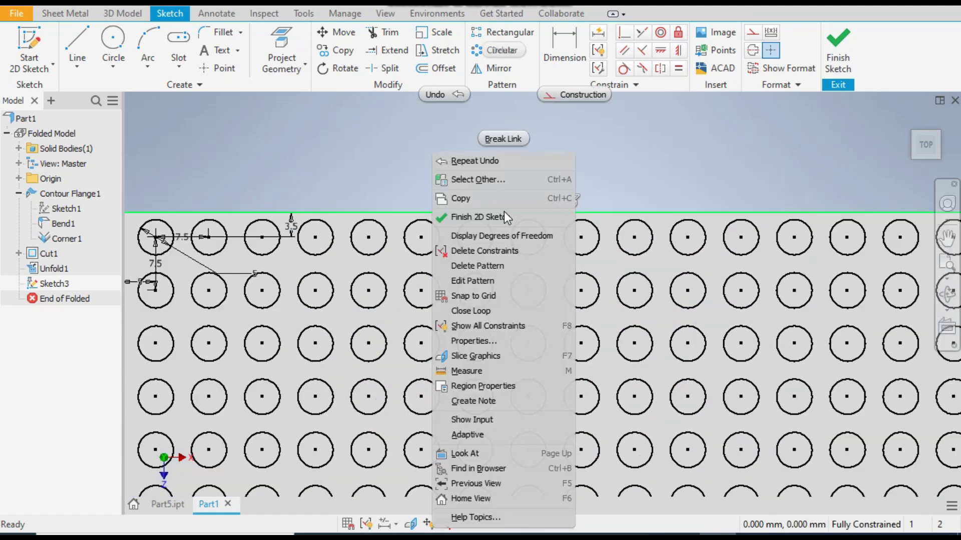
click(576, 96)
scroll(535, 149, down, 5)
scroll(551, 157, down, 3)
scroll(583, 150, up, 6)
scroll(596, 144, down, 5)
scroll(608, 141, up, 3)
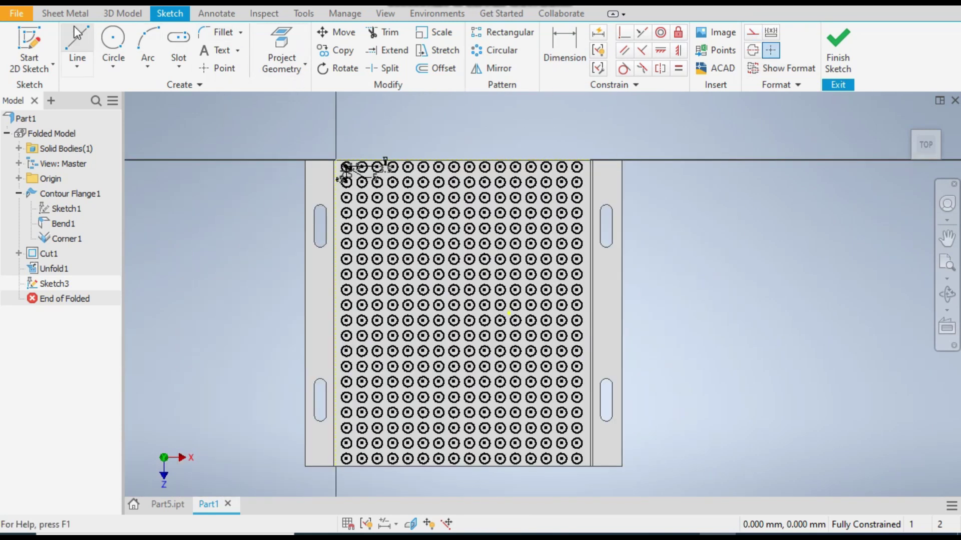
Step: Extrude all the patterned circle profiles as a Through All cut into the flattened sheet
click(120, 14)
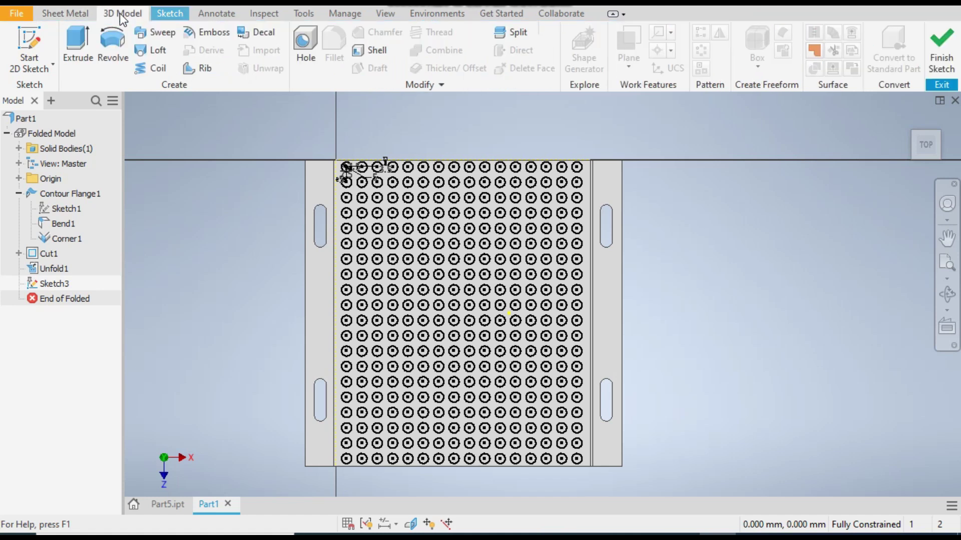
click(73, 42)
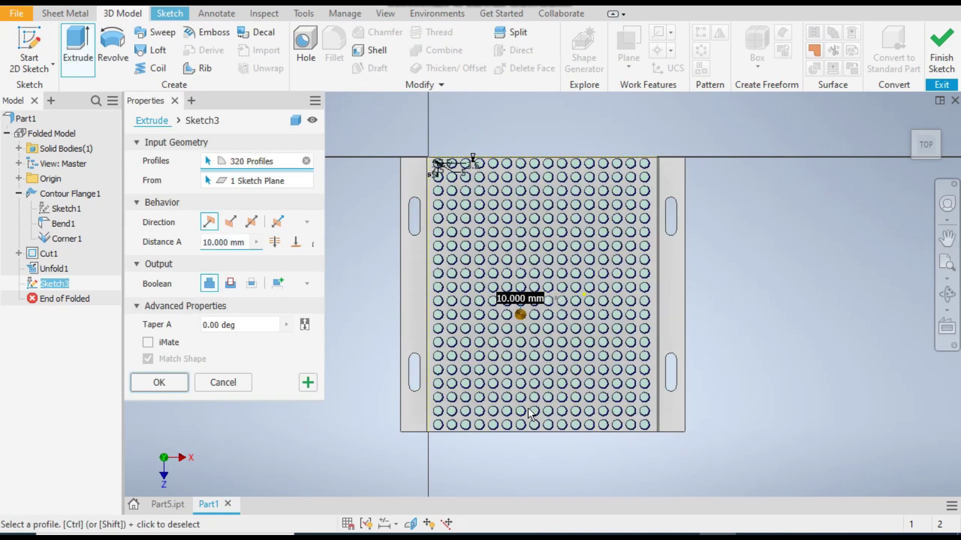
click(233, 281)
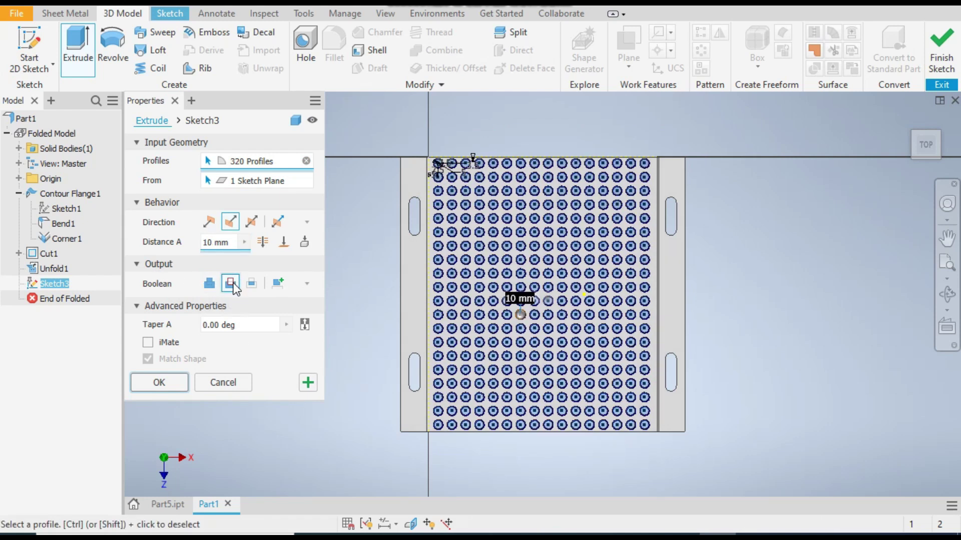
click(262, 241)
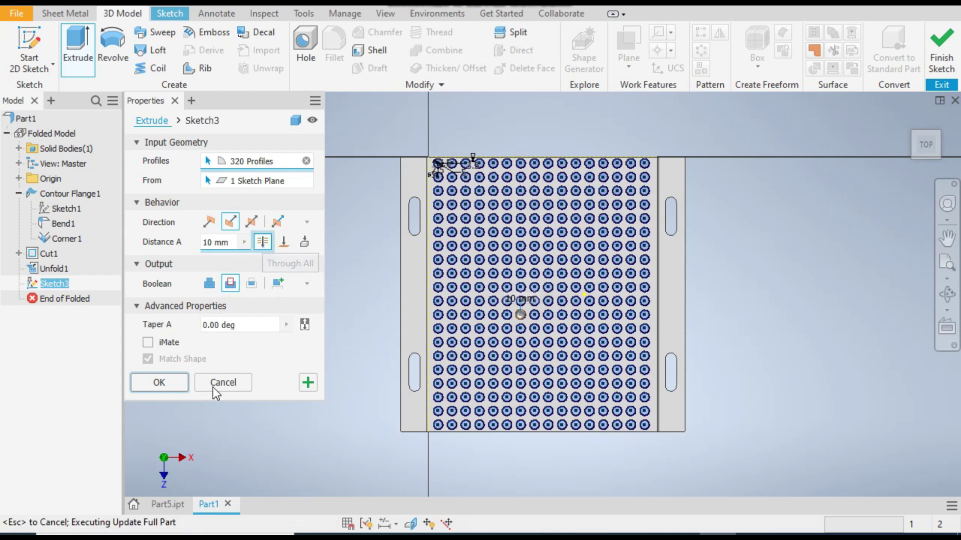
click(158, 382)
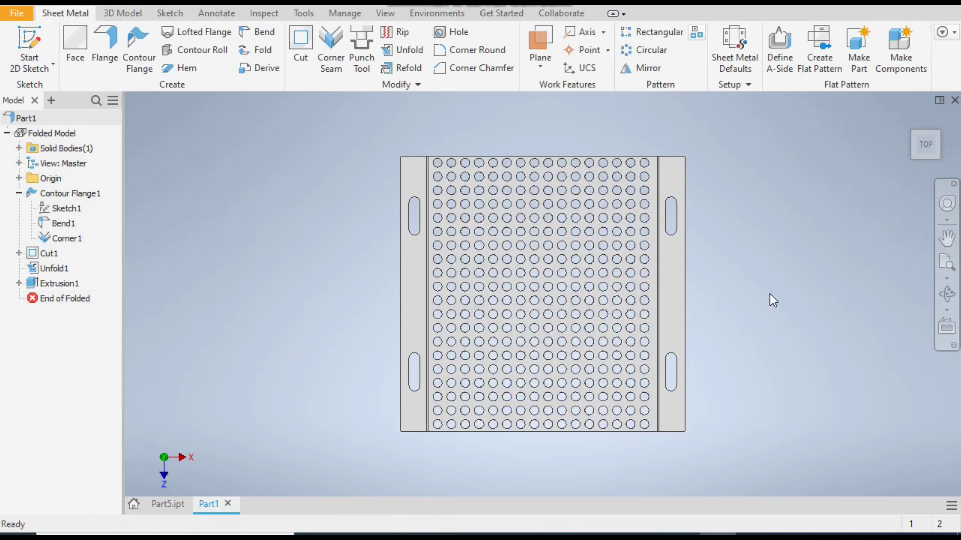
Step: Refold all bends of the perforated sheet, using the right slotted flange as the stationary reference
click(911, 119)
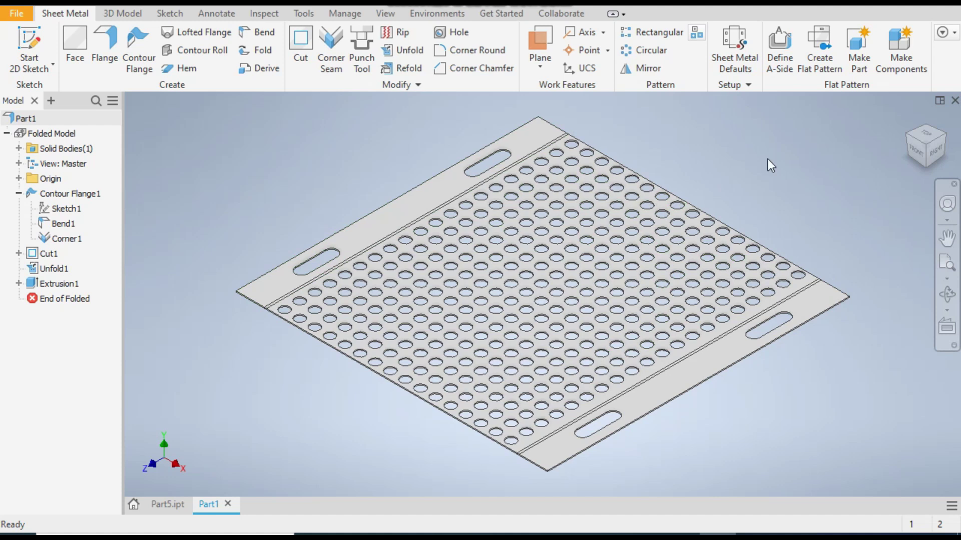
click(409, 50)
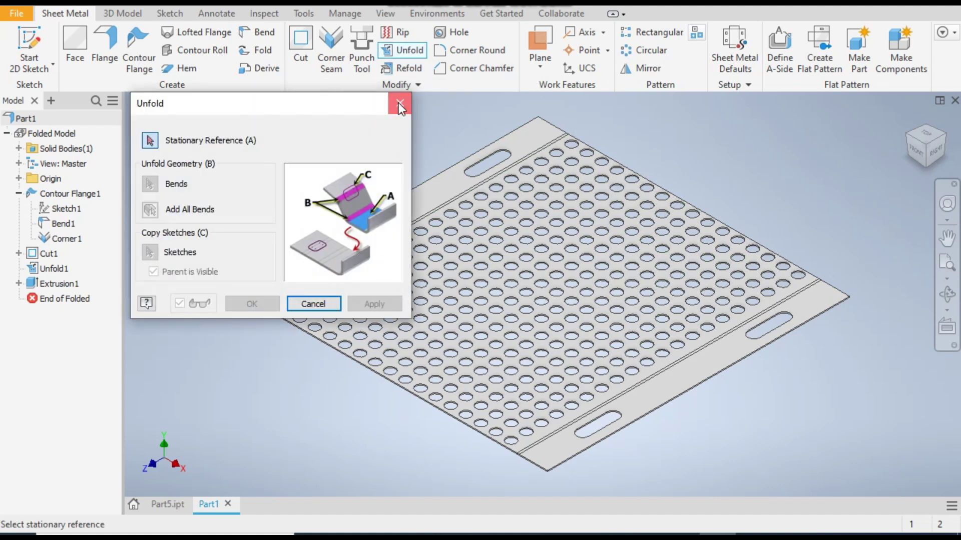
click(398, 103)
click(403, 71)
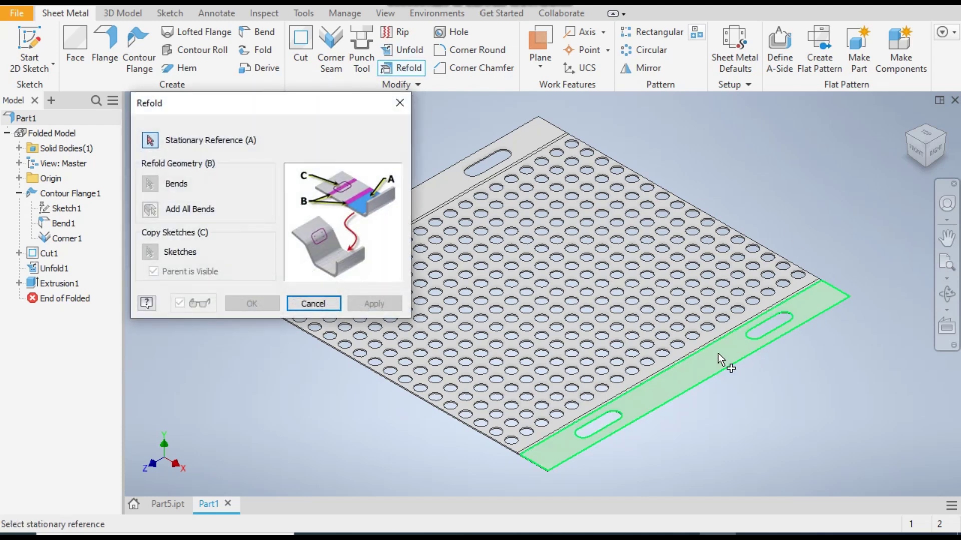
click(734, 379)
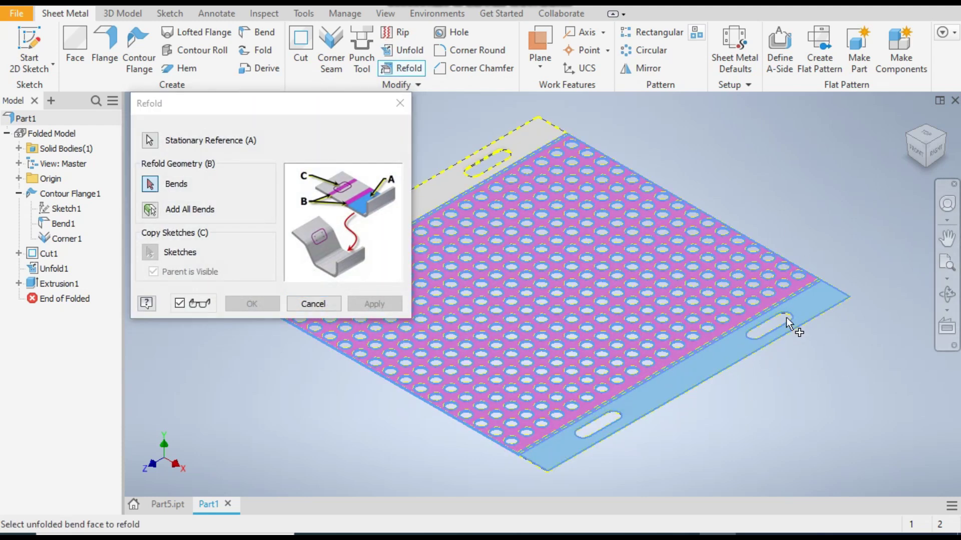
click(151, 213)
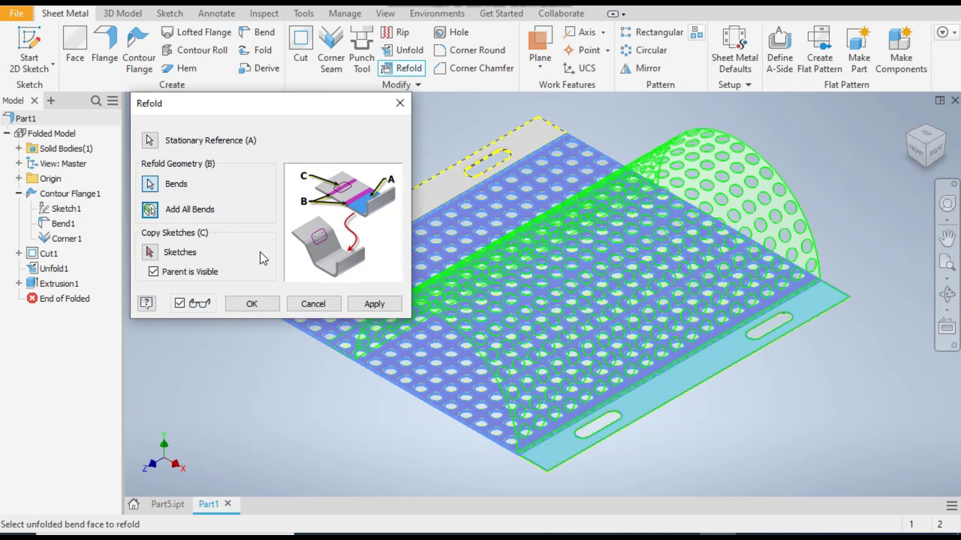
click(253, 306)
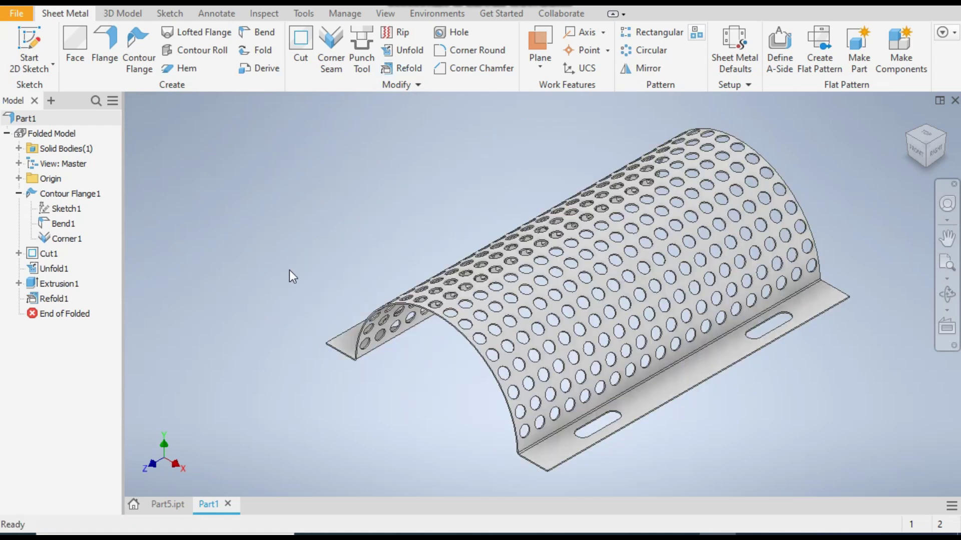
Step: Inspect the refolded perforated cover and compare it with the finished reference model in Part5.ipt
scroll(425, 225, down, 3)
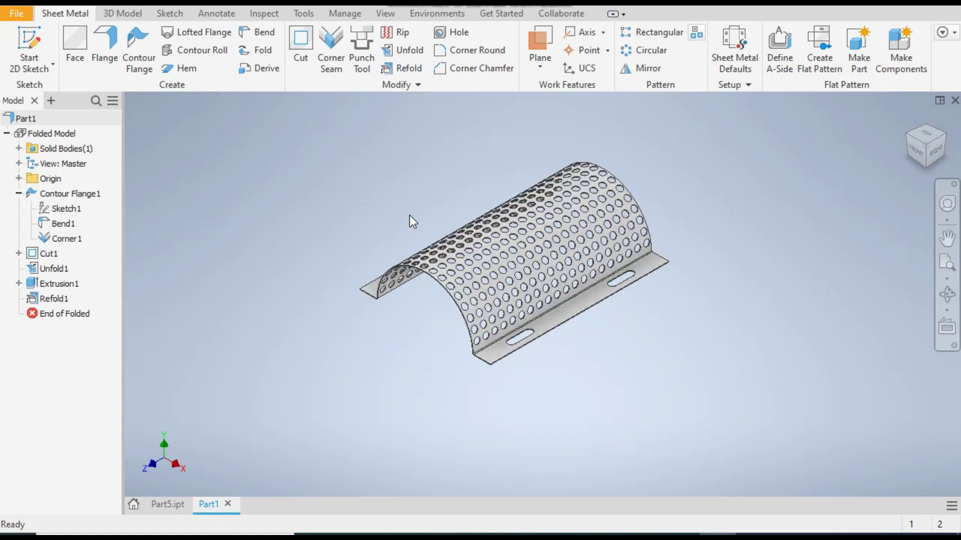
click(912, 137)
click(944, 149)
click(944, 149)
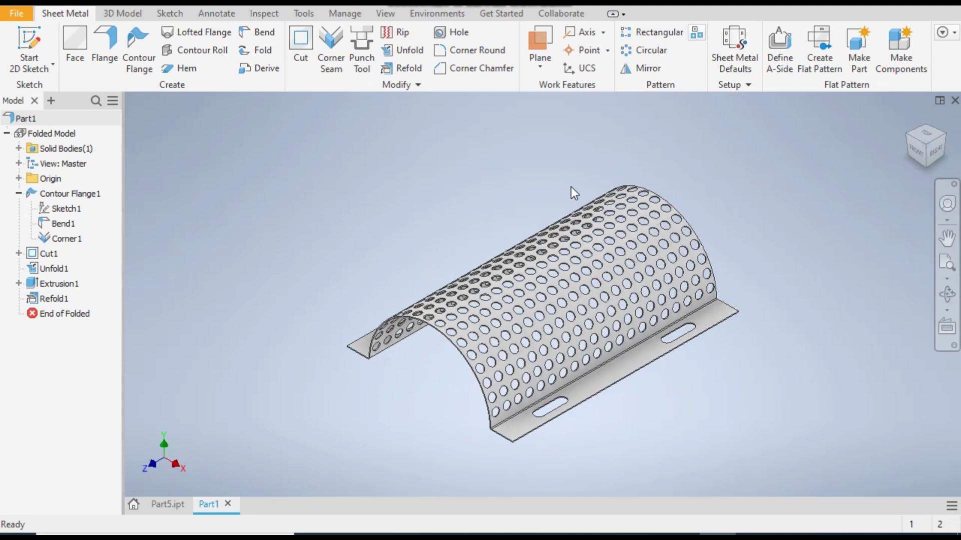
click(163, 503)
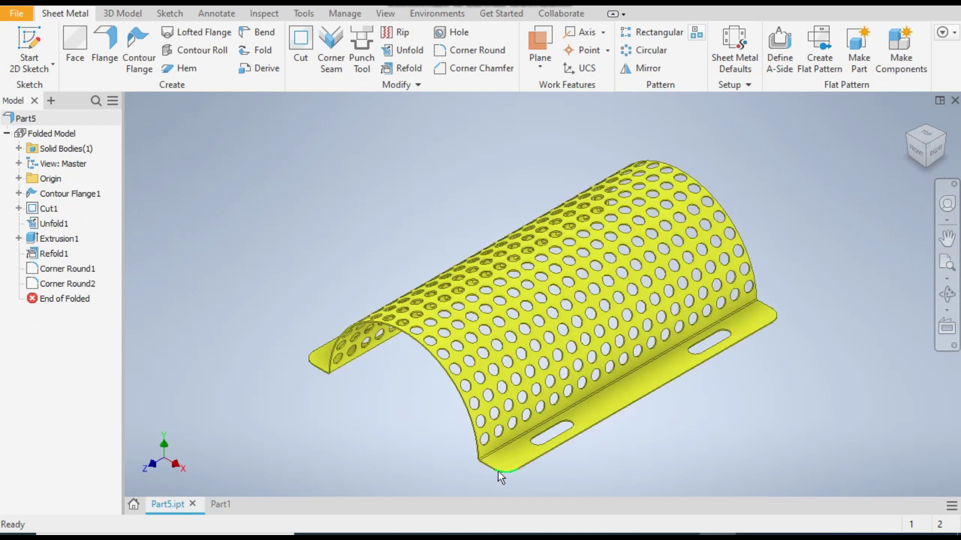
click(218, 503)
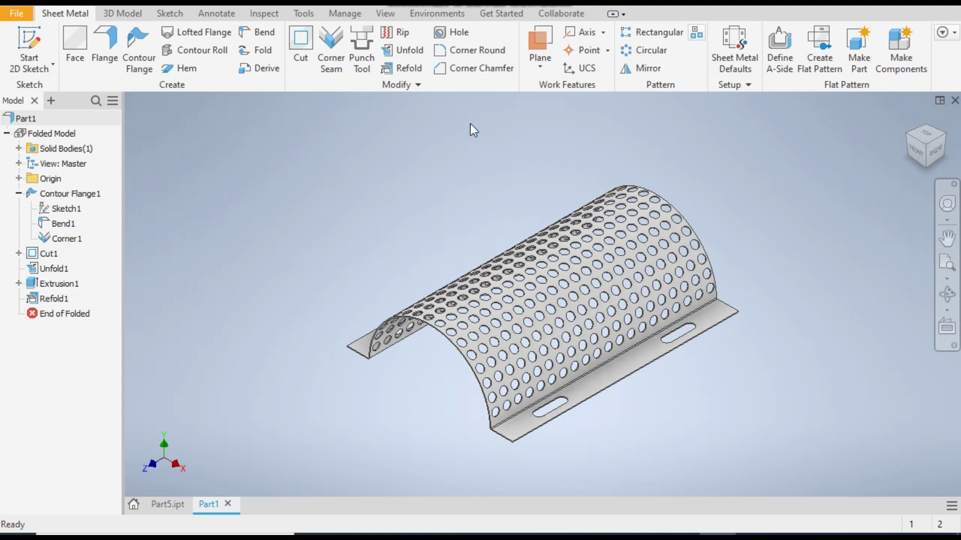
Step: Start a corner round with a 6 mm radius and select the two outer corners of the right slotted flange
click(476, 52)
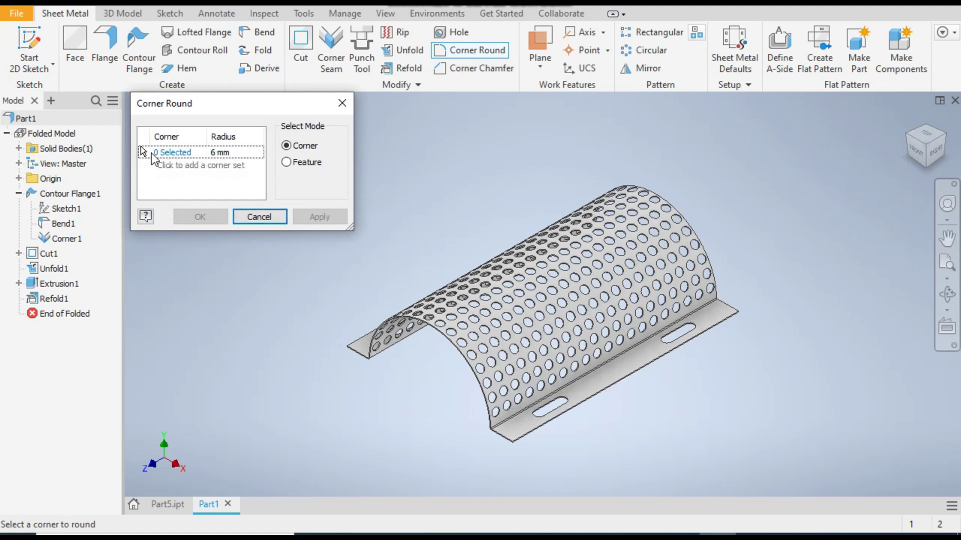
scroll(517, 430, up, 5)
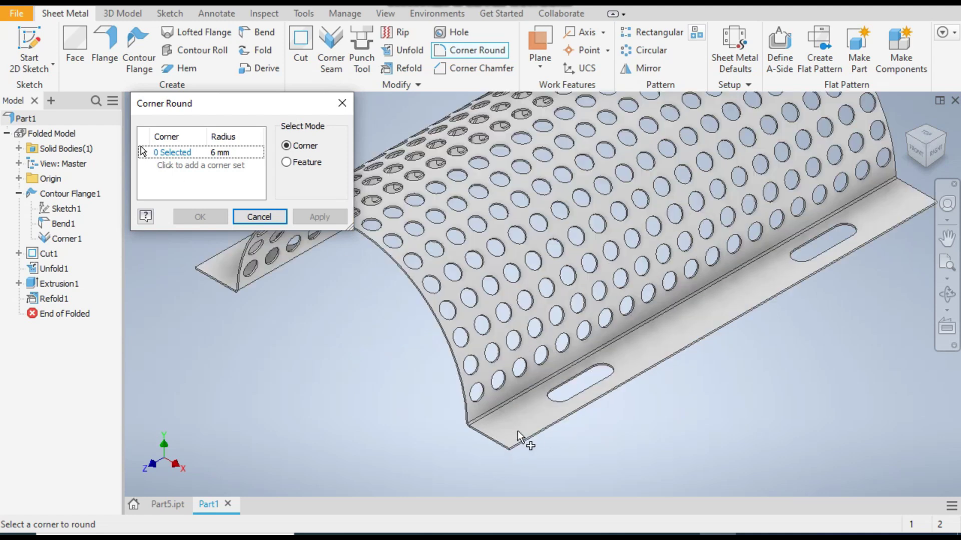
scroll(506, 471, up, 3)
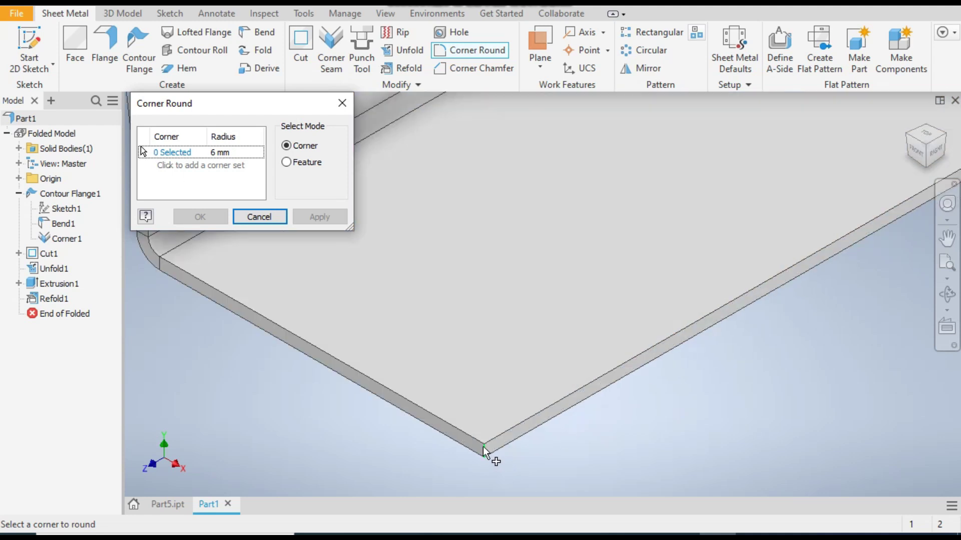
click(483, 447)
scroll(493, 451, down, 8)
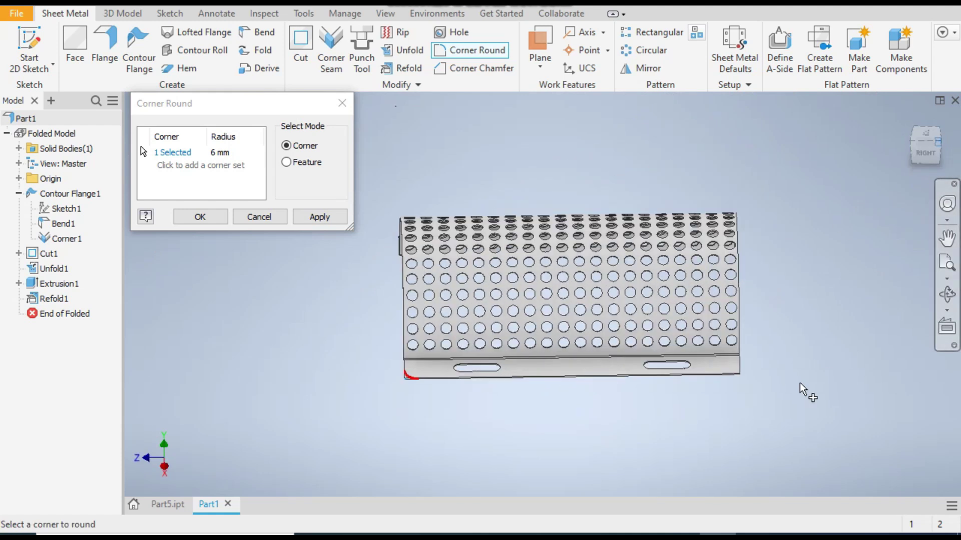
key(F6)
scroll(581, 442, down, 5)
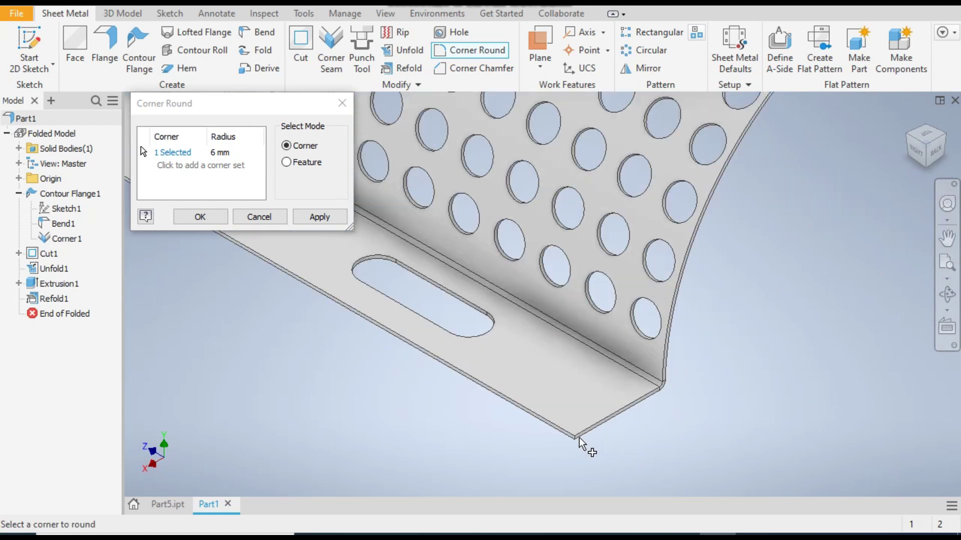
click(579, 440)
Step: Add the two outer corners of the opposite flange to the 6 mm corner round set and create the rounds
scroll(570, 384, up, 3)
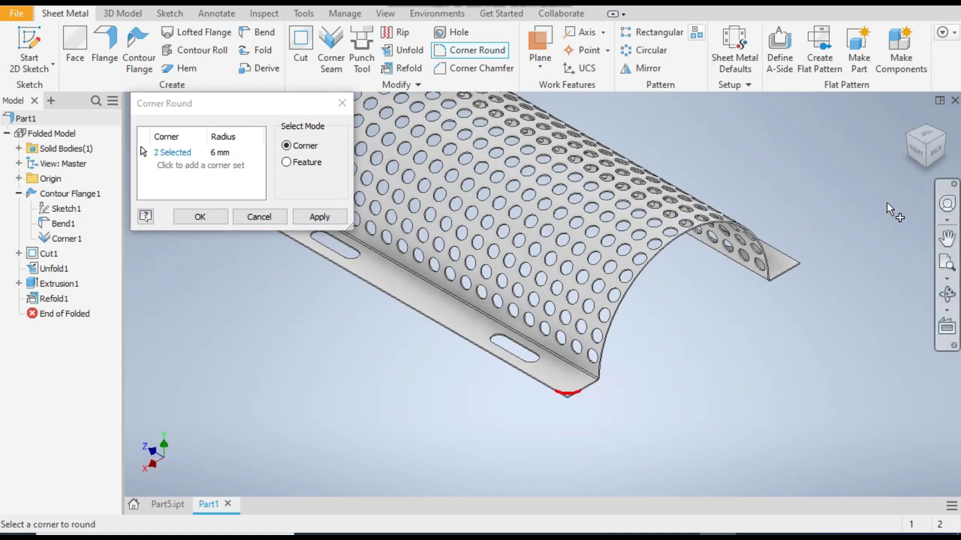
click(945, 134)
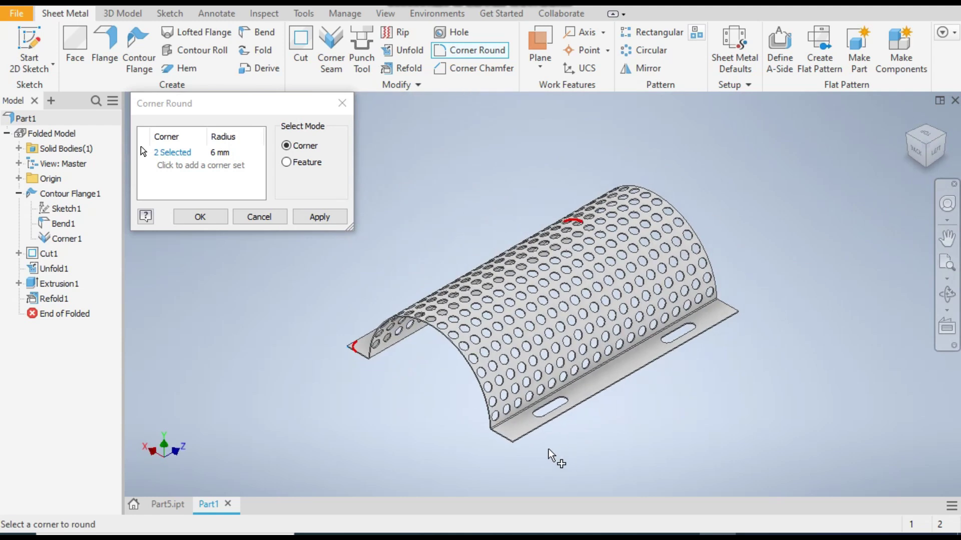
scroll(538, 454, down, 5)
click(453, 436)
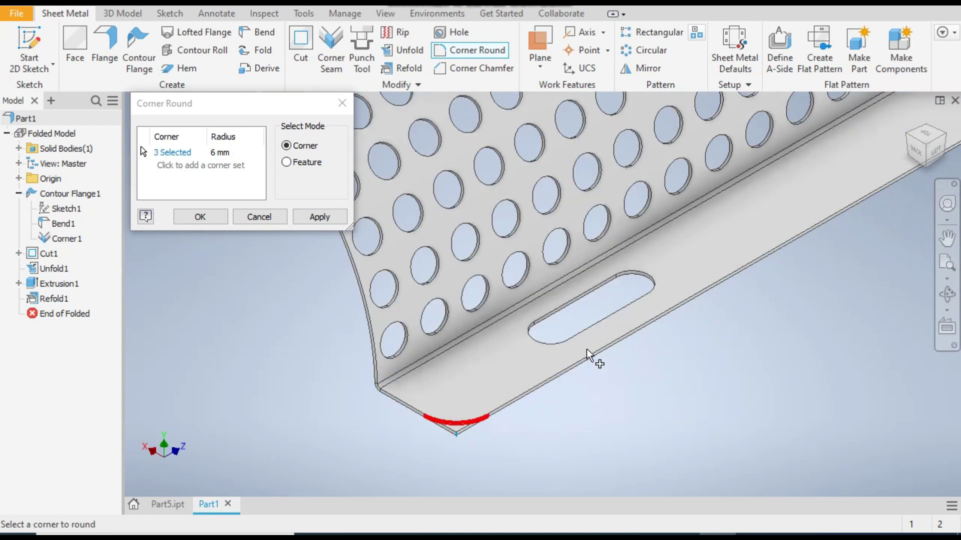
scroll(693, 307, up, 4)
click(907, 154)
scroll(570, 456, down, 5)
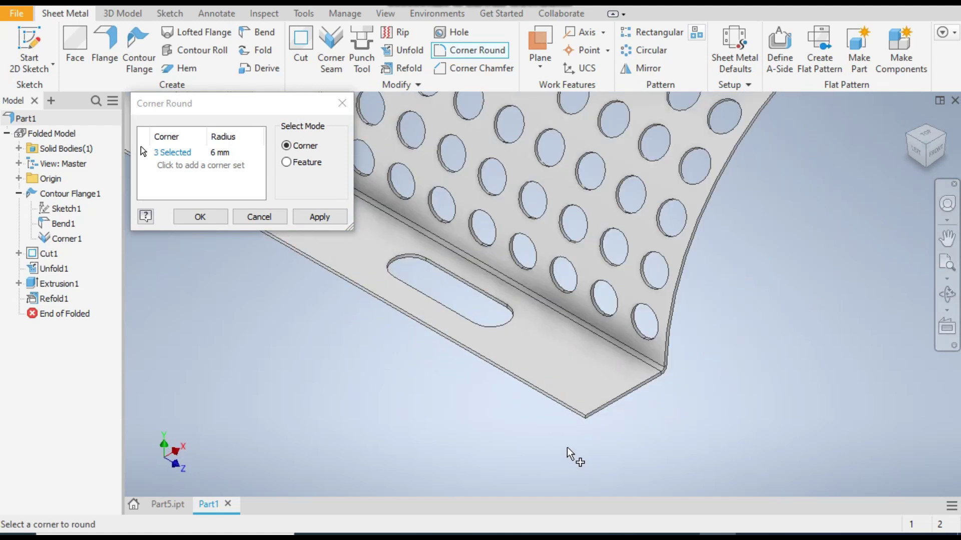
click(585, 418)
scroll(596, 440, up, 4)
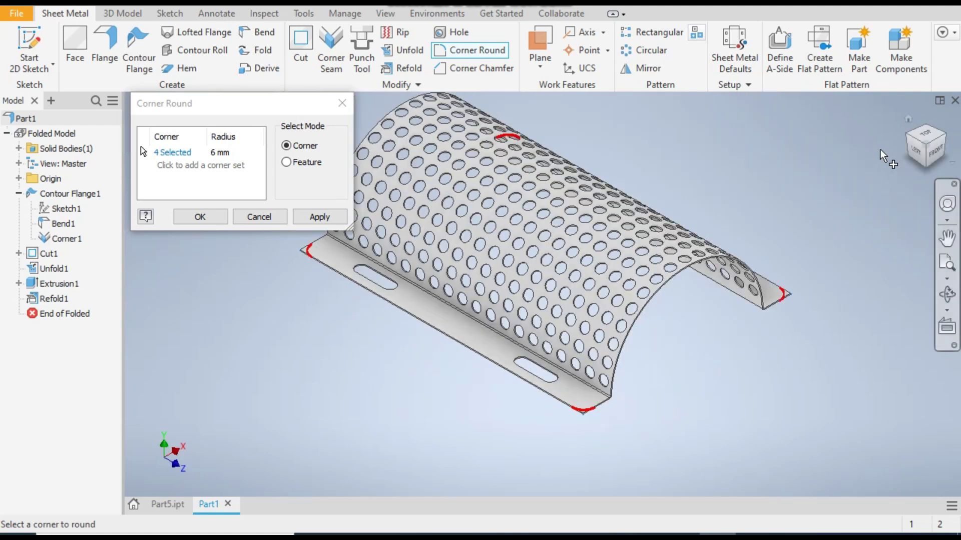
click(907, 119)
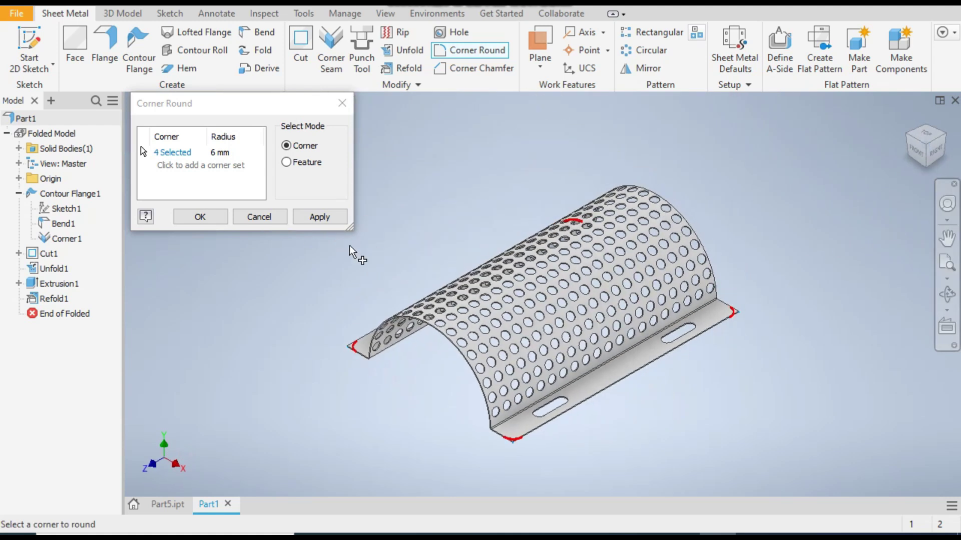
click(200, 216)
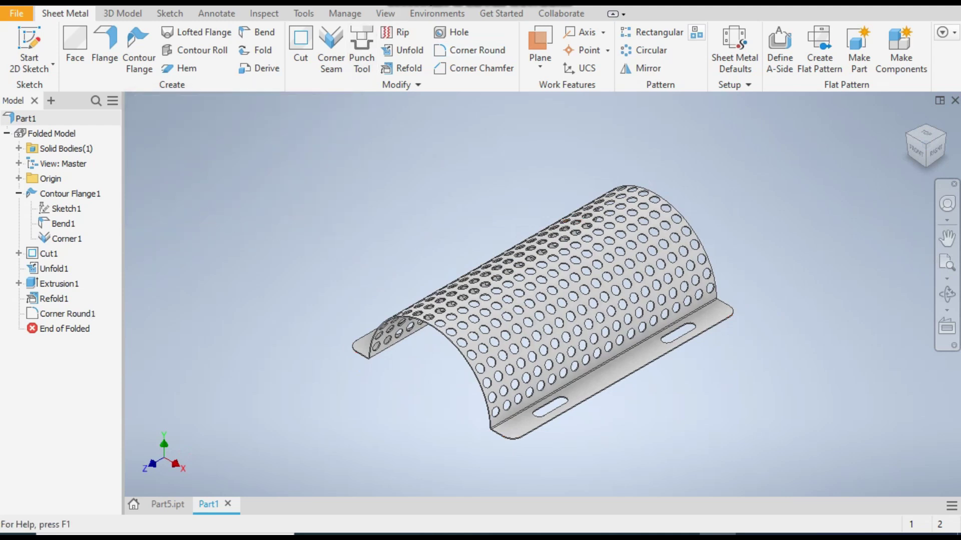
Step: Adjust the appearance of the whole perforated cover to a yellow-green colour and apply it
click(431, 10)
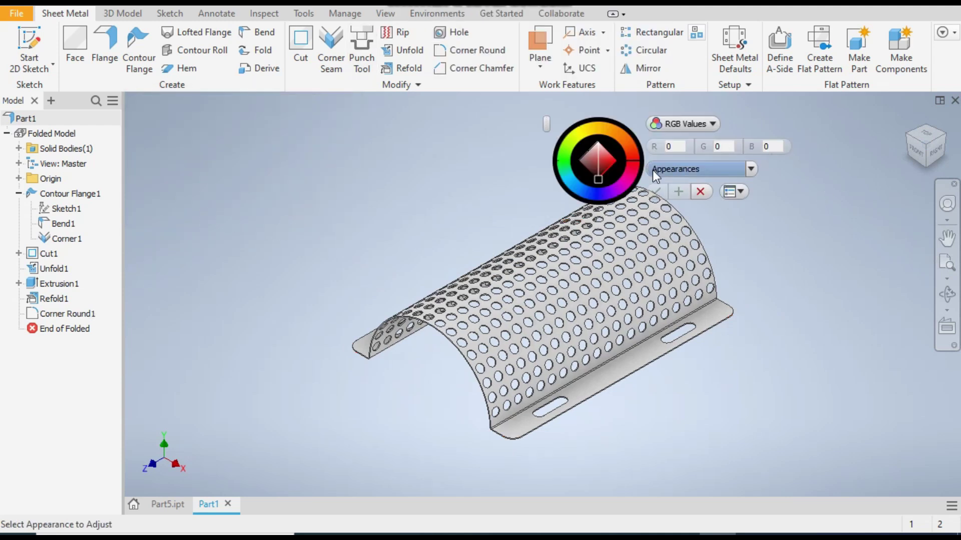
click(596, 226)
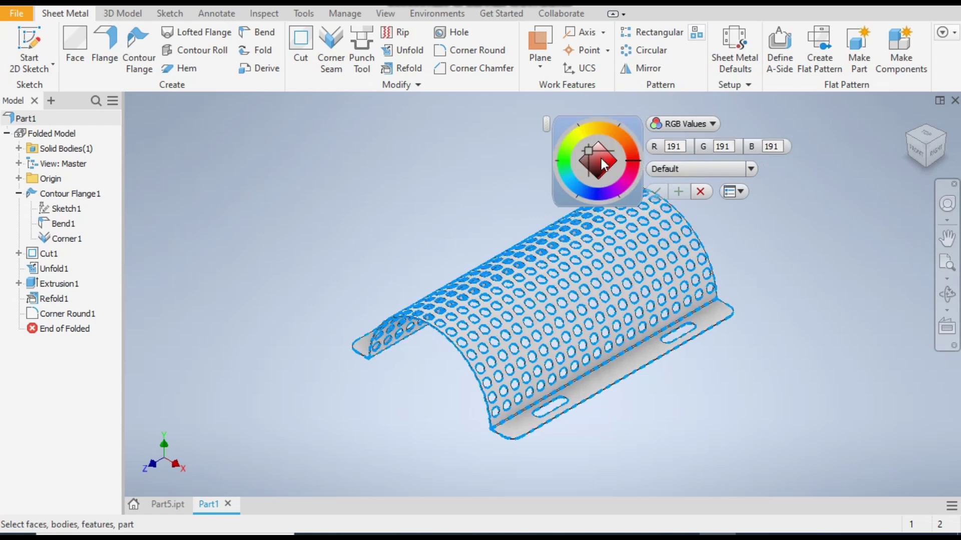
mouse_move(589, 151)
mouse_down()
mouse_move(605, 140)
mouse_move(611, 154)
mouse_move(600, 160)
mouse_move(573, 144)
mouse_move(584, 133)
mouse_up()
click(659, 195)
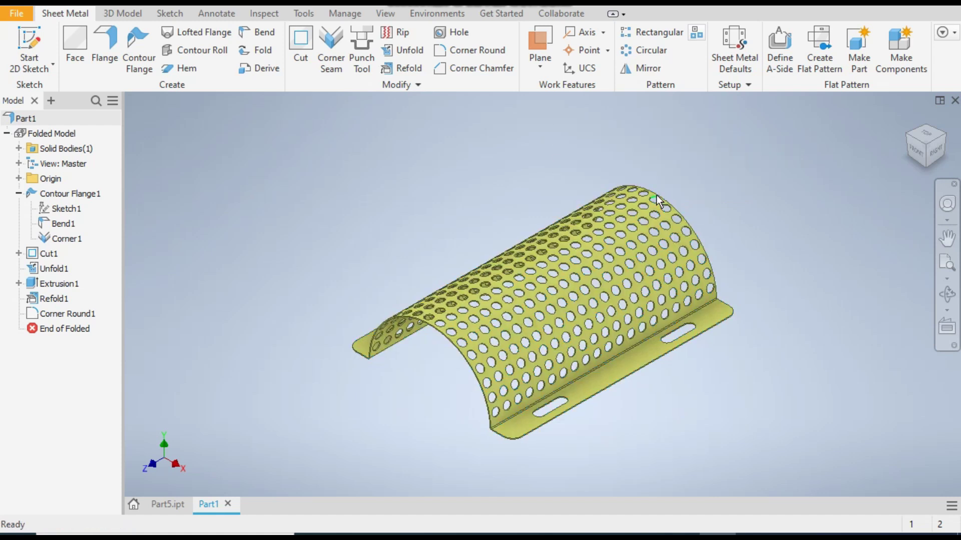